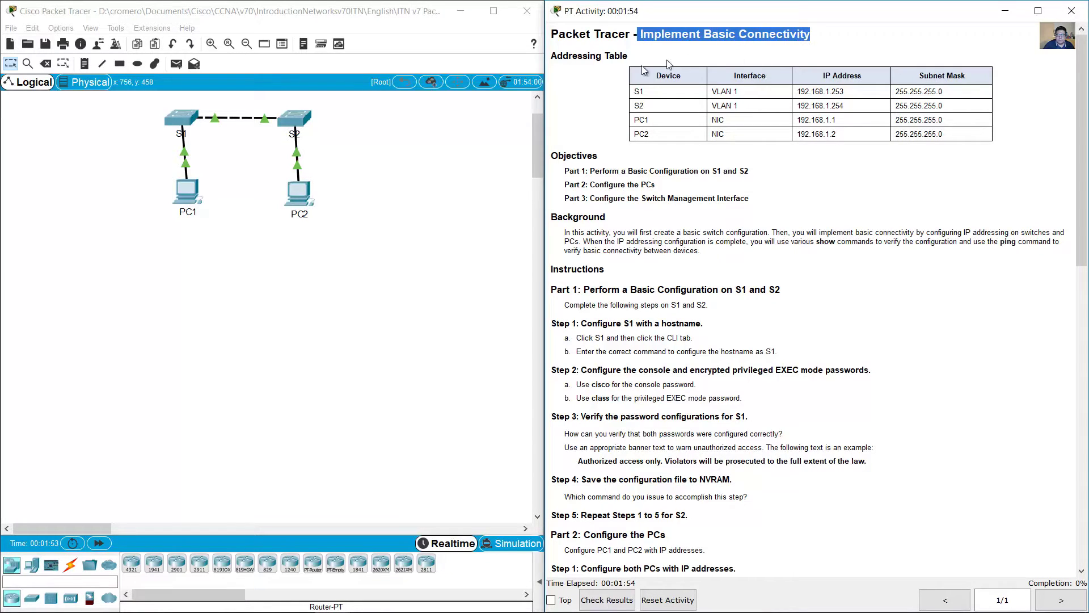
# Review the activity title, Addressing Table and the S1/PC1 topology
pyautogui.click(563, 58)
pyautogui.moveTo(563, 58); pyautogui.dragTo(959, 145)
pyautogui.moveTo(128, 113); pyautogui.dragTo(199, 218)
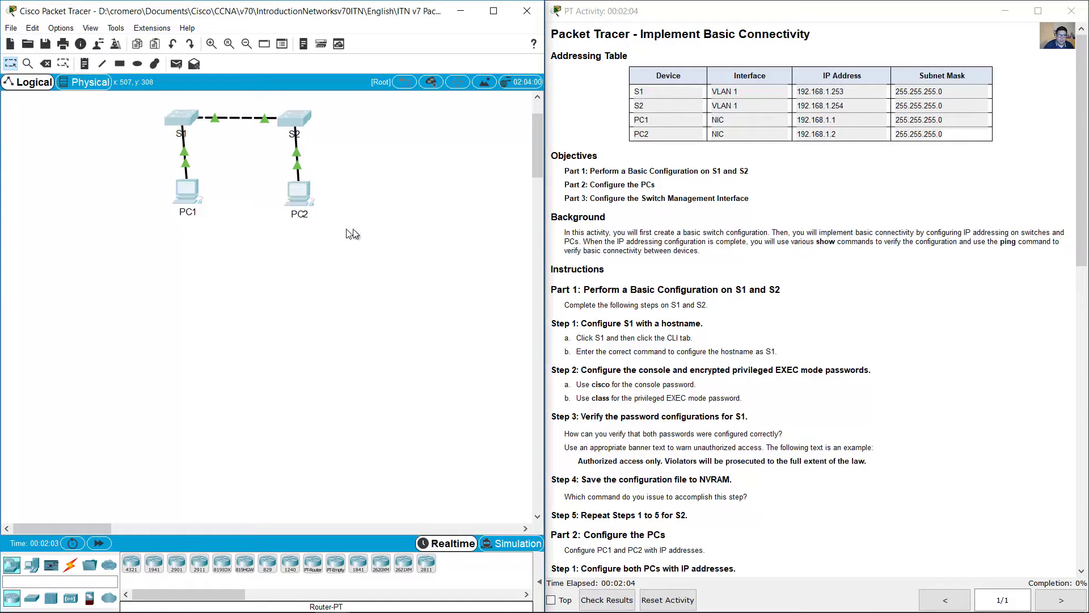
pyautogui.click(737, 208)
pyautogui.scroll(-1, 738, 208)
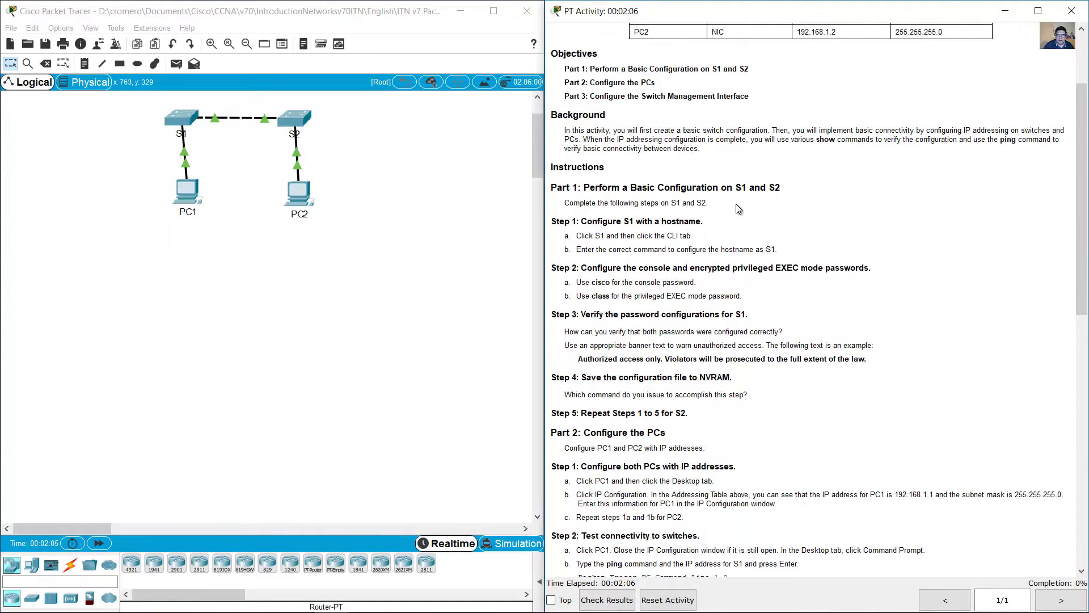
pyautogui.scroll(-1, 736, 204)
pyautogui.moveTo(613, 96); pyautogui.dragTo(815, 97)
# Read the Part 1 Step 1 hostname instructions and open switch S1's window
pyautogui.keyDown('shift'); pyautogui.click(581, 106); pyautogui.keyUp('shift')
pyautogui.scroll(-3, 709, 159)
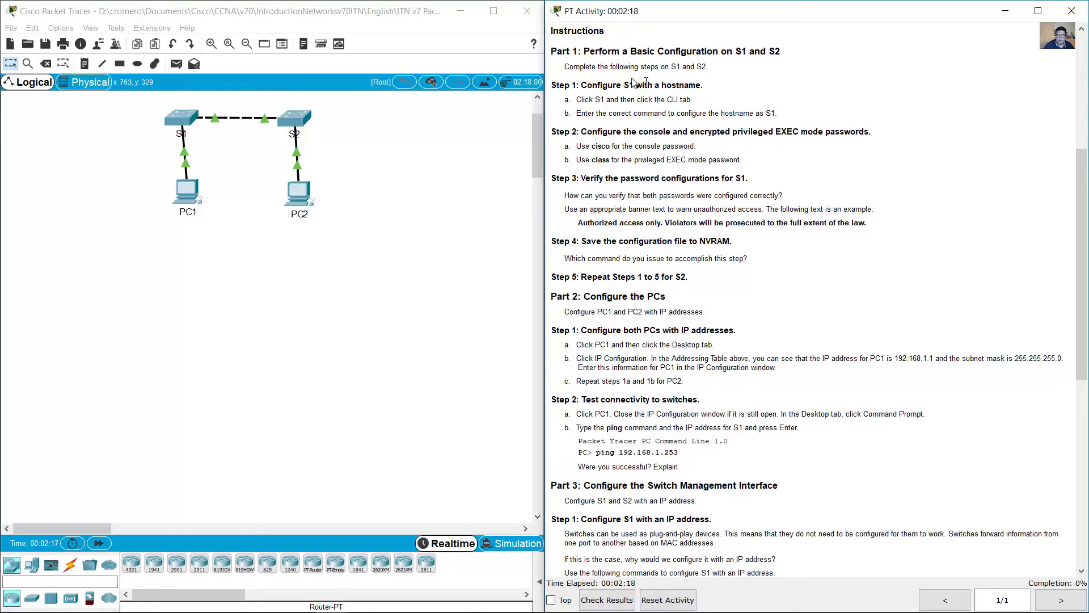
pyautogui.moveTo(584, 51); pyautogui.dragTo(787, 56)
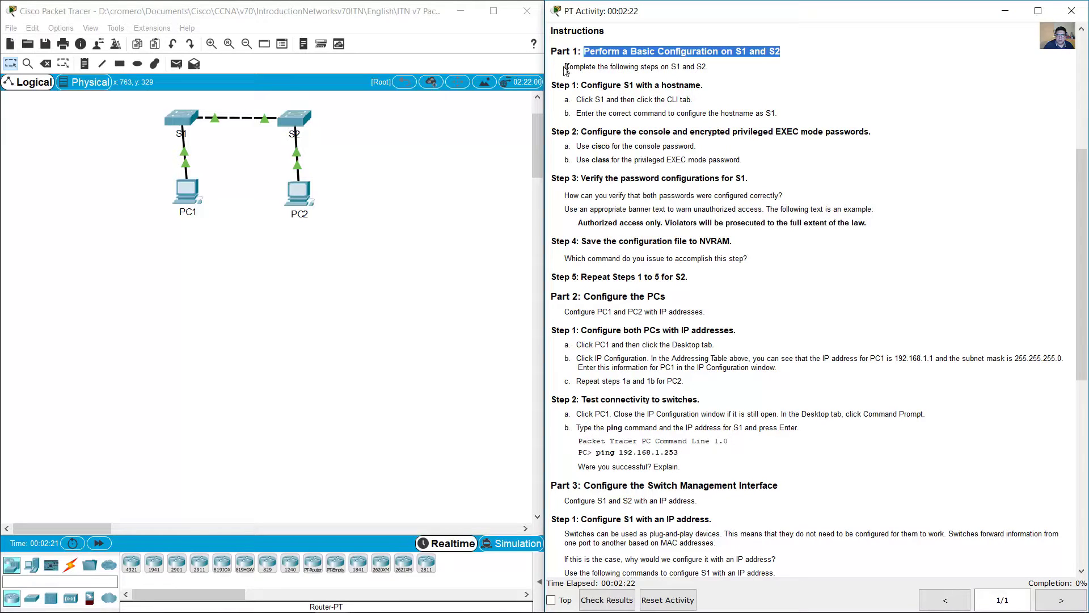
pyautogui.moveTo(578, 85); pyautogui.dragTo(709, 89)
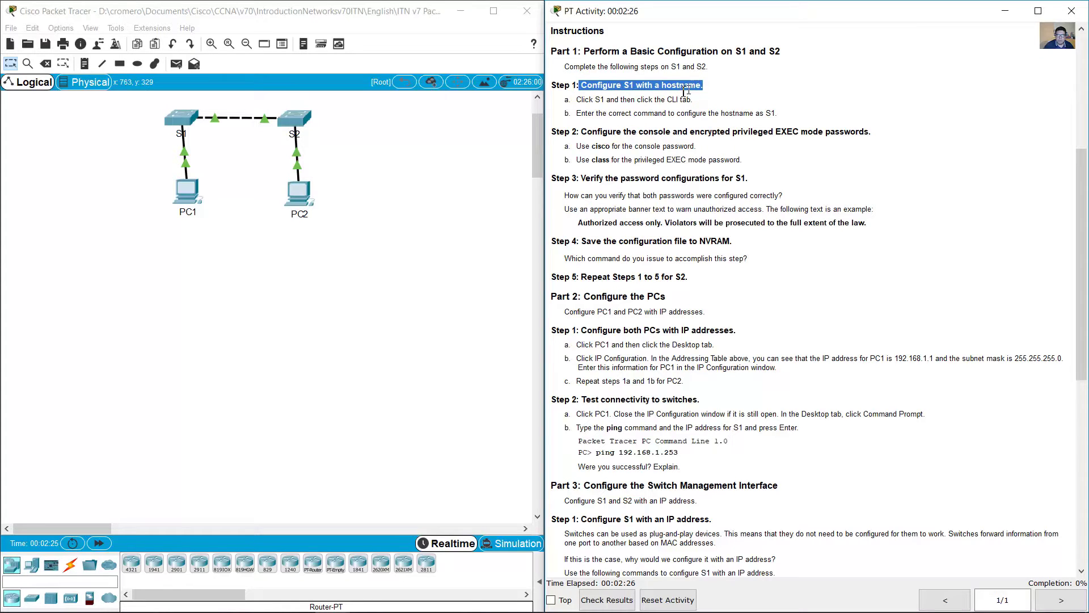
pyautogui.moveTo(583, 100); pyautogui.dragTo(696, 99)
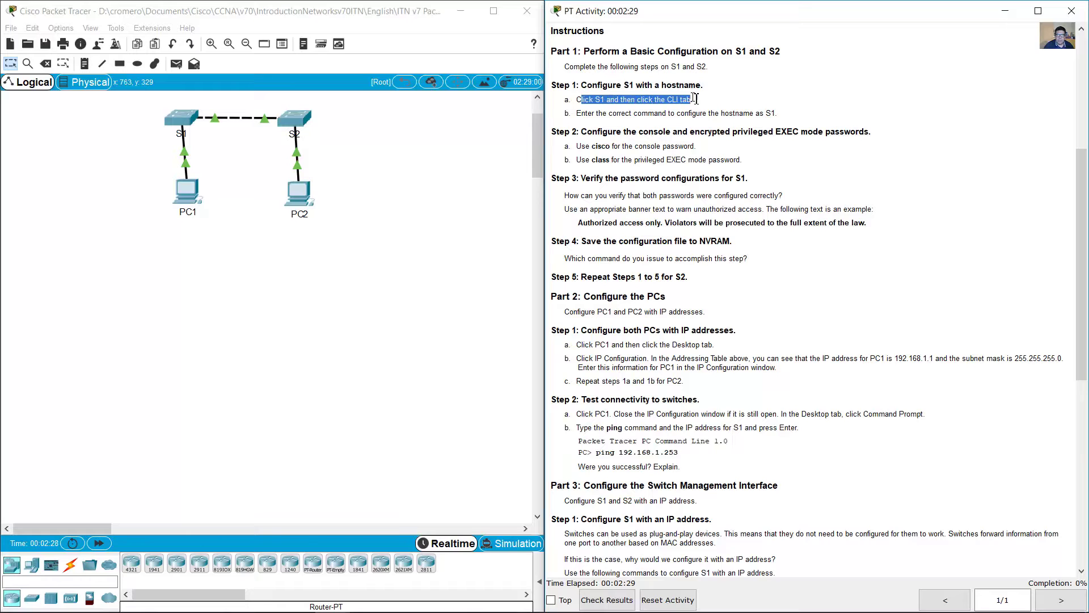
pyautogui.click(188, 120)
# Move and enlarge the S1 window, keeping it on the CLI tab
pyautogui.moveTo(428, 135); pyautogui.dragTo(71, 270)
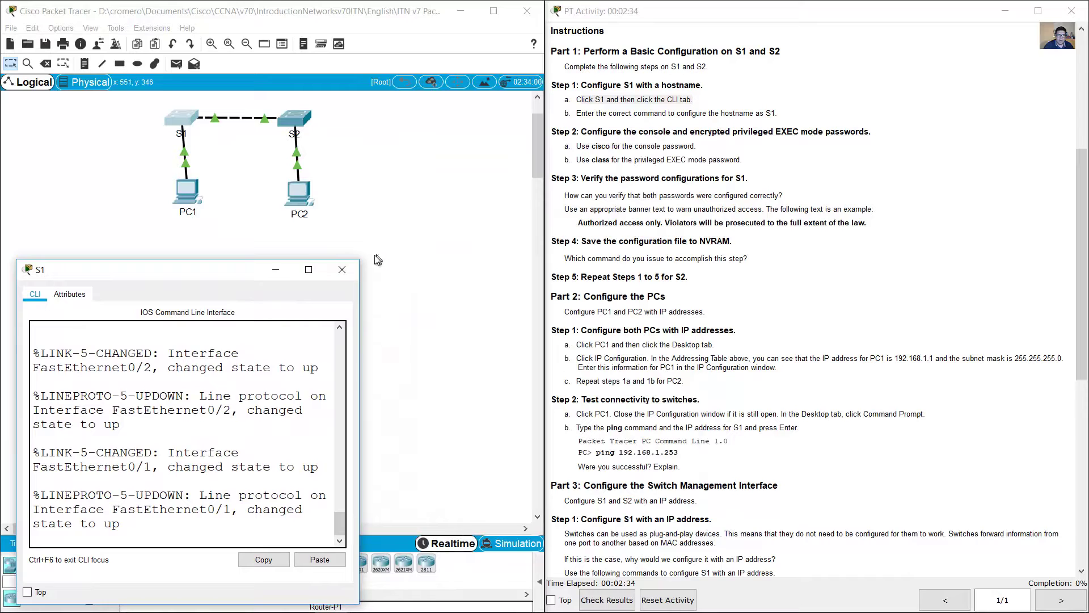
pyautogui.moveTo(361, 261); pyautogui.dragTo(519, 225)
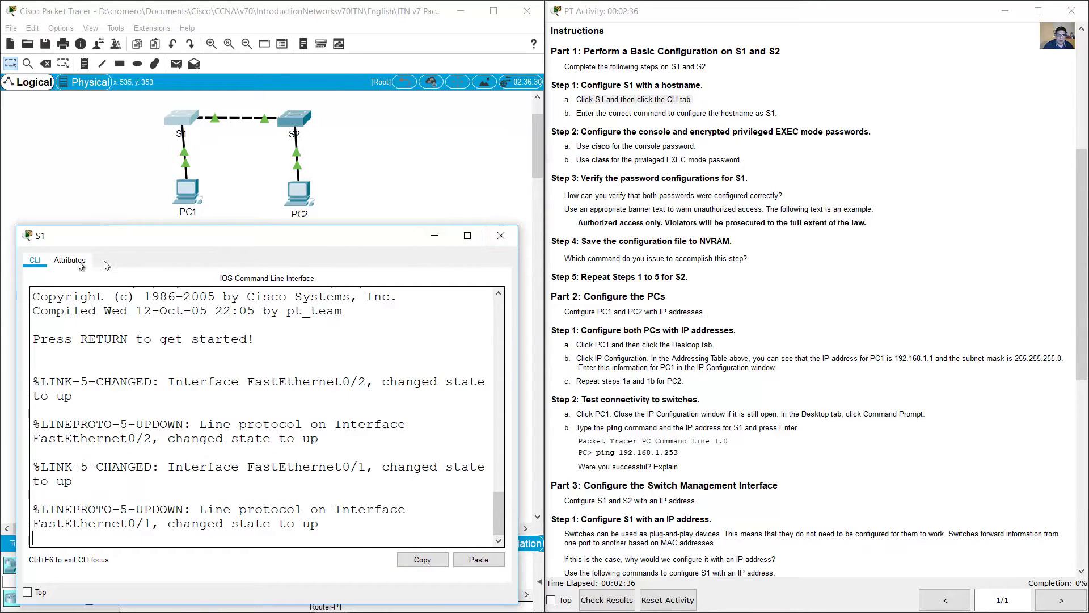
pyautogui.click(69, 260)
pyautogui.click(35, 262)
# Enter privileged EXEC and global configuration mode and set the hostname to S1
pyautogui.click(424, 358)
pyautogui.press('Return')
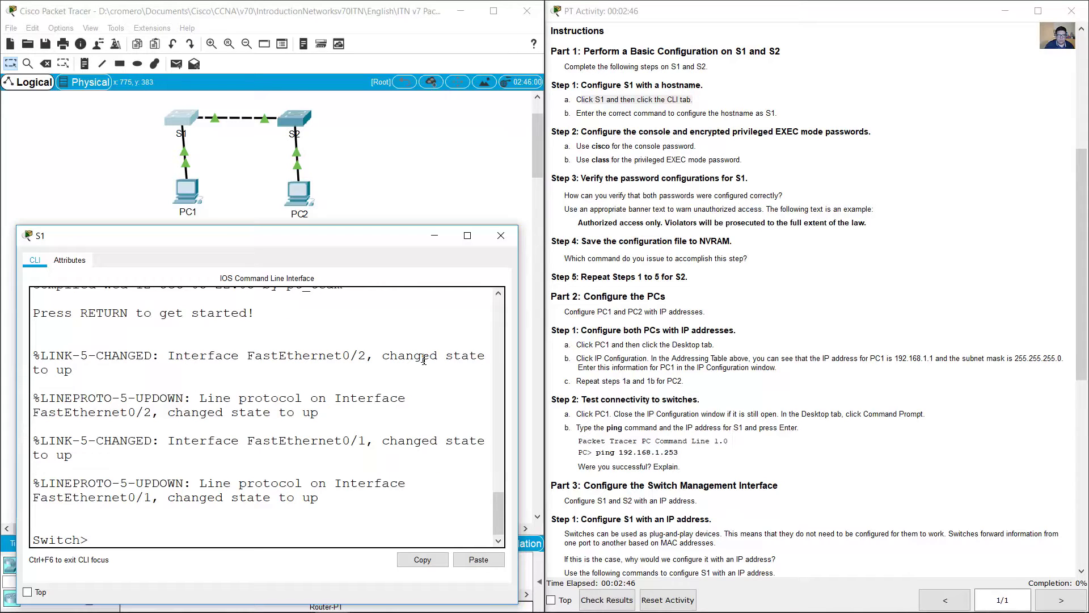
pyautogui.write('enable')
pyautogui.press('Return')
pyautogui.write('conf term')
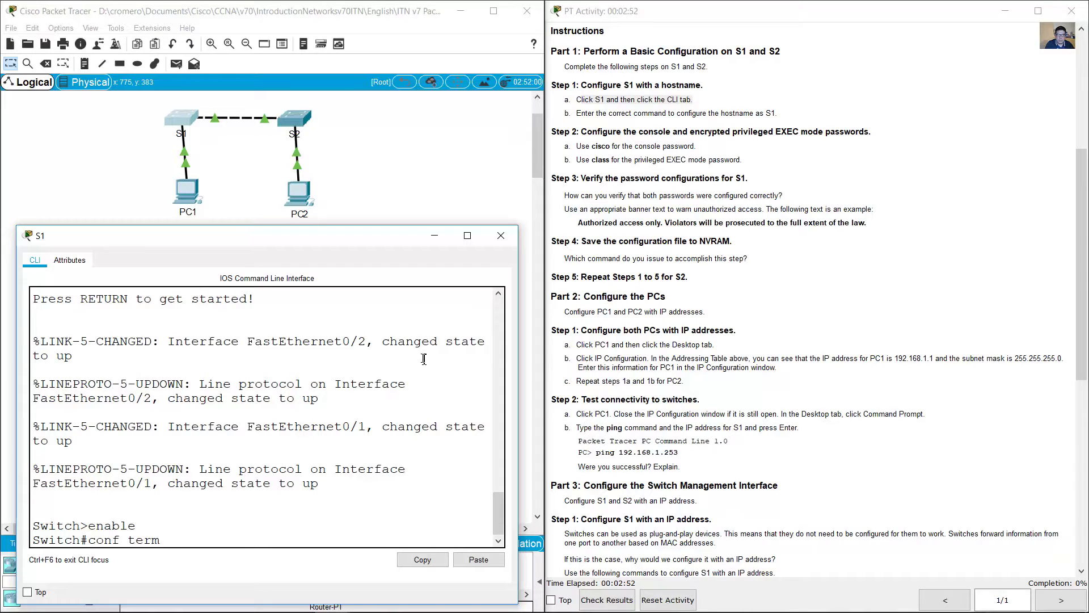
pyautogui.press('Return')
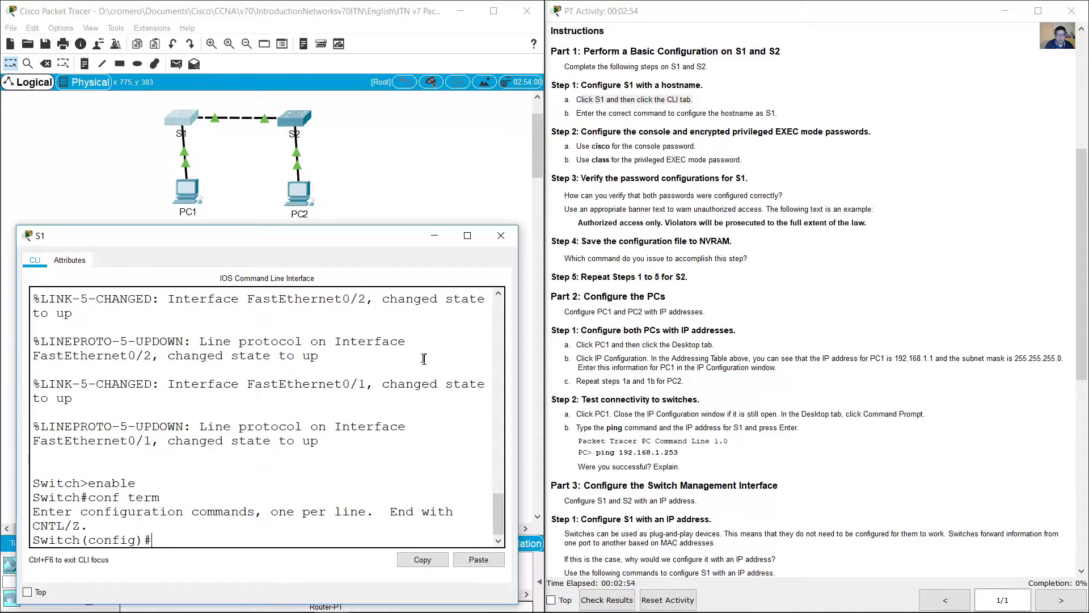
pyautogui.write('hostname S1')
pyautogui.press('Return')
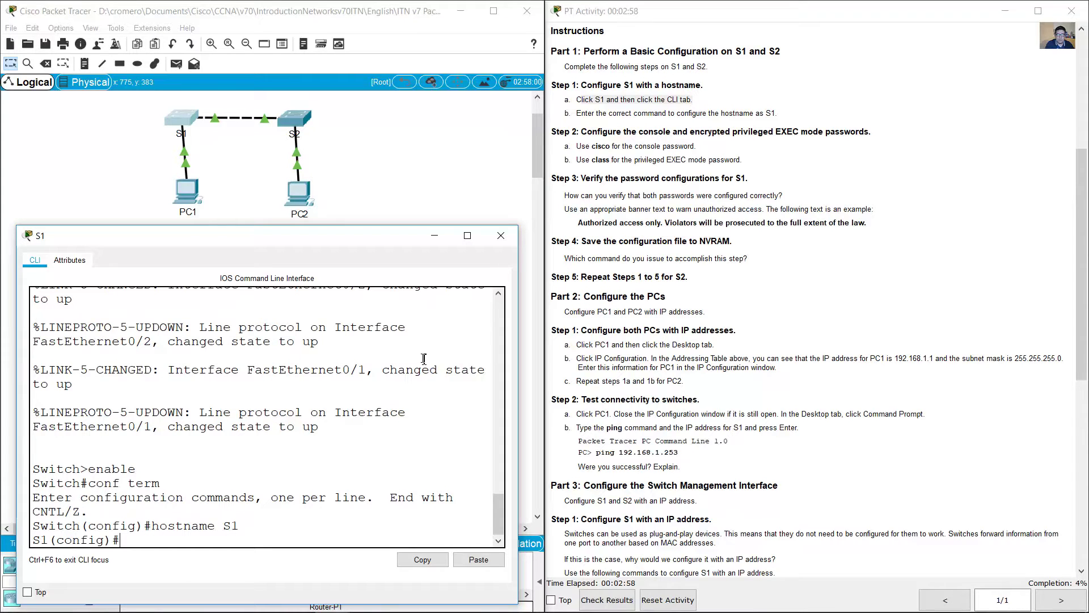
pyautogui.click(610, 124)
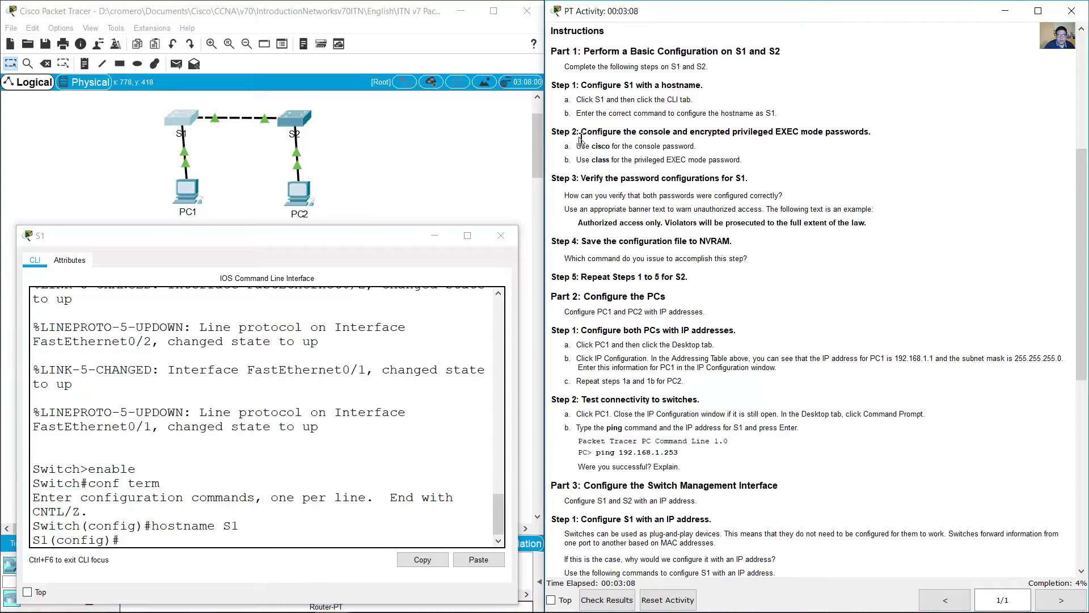
# Read the Step 2 console password instruction and enter line console 0 configuration
pyautogui.moveTo(584, 135); pyautogui.dragTo(874, 133)
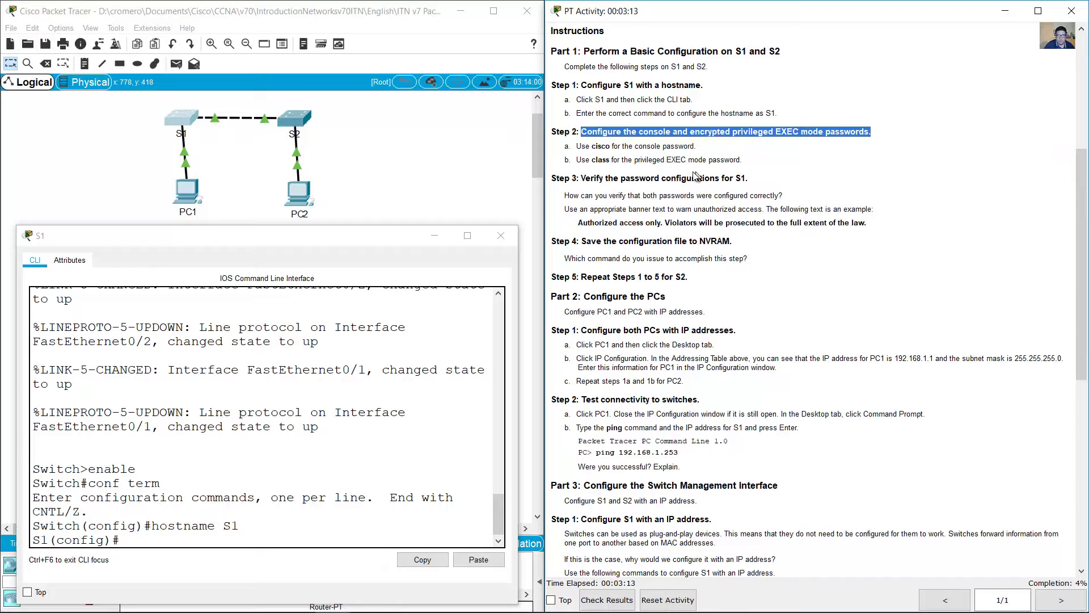
pyautogui.moveTo(576, 146); pyautogui.dragTo(687, 156)
pyautogui.click(244, 500)
pyautogui.write('l')
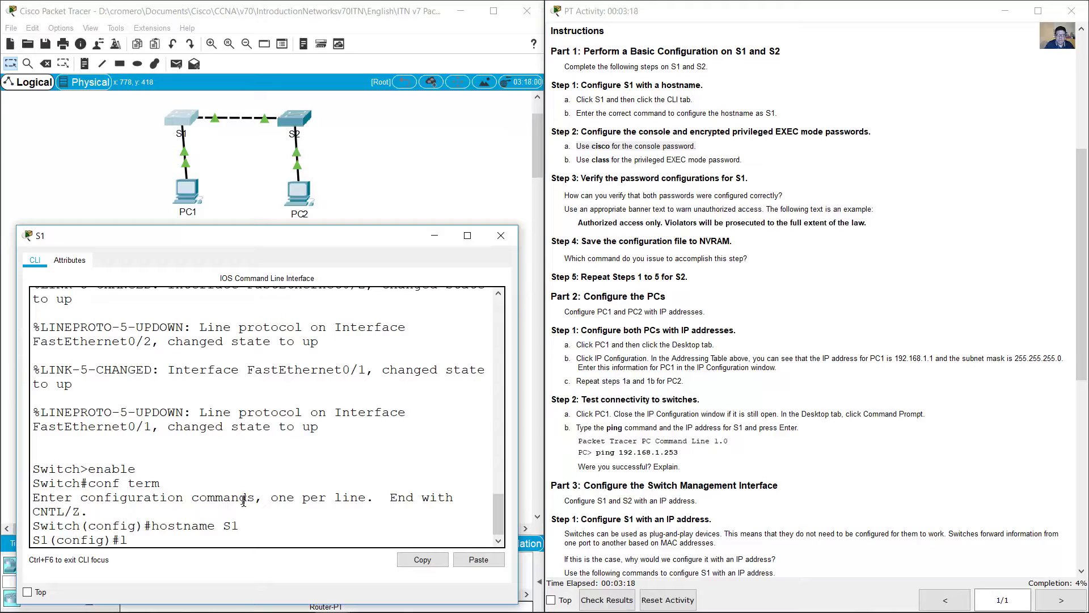
pyautogui.write('ine console 0')
pyautogui.press('Return')
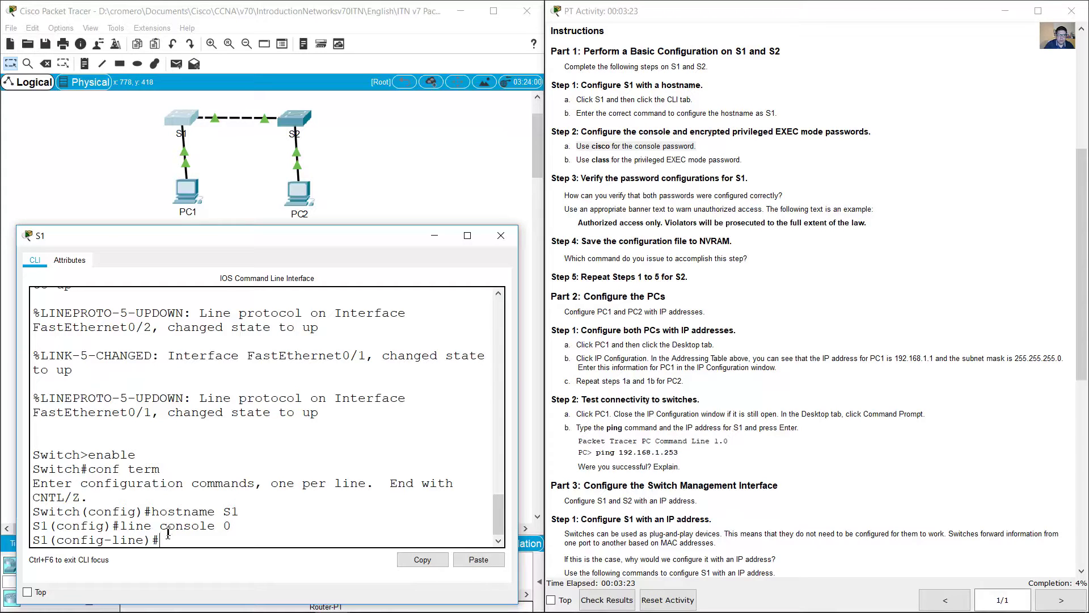
pyautogui.moveTo(152, 540); pyautogui.dragTo(68, 547)
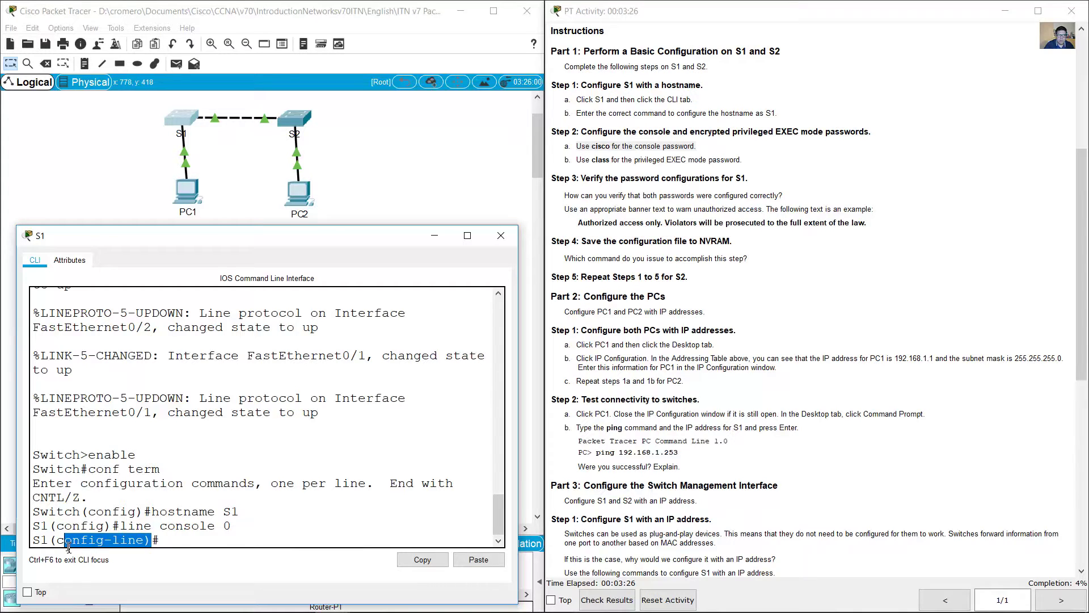
pyautogui.click(182, 540)
# Set the console line password, require login, and exit line configuration
pyautogui.write('password c')
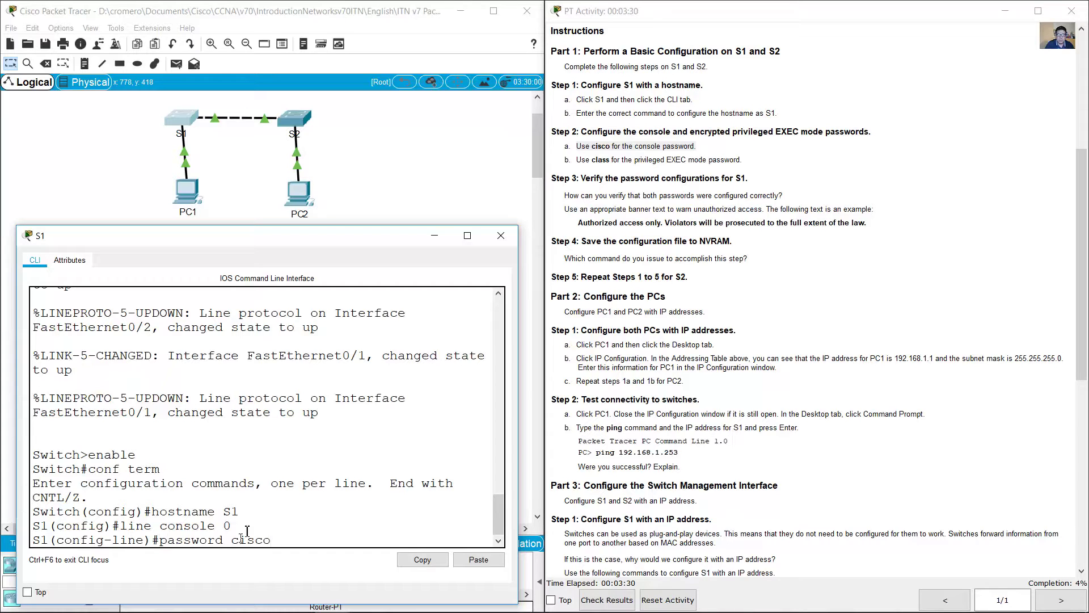
pyautogui.write('isco')
pyautogui.press('Return')
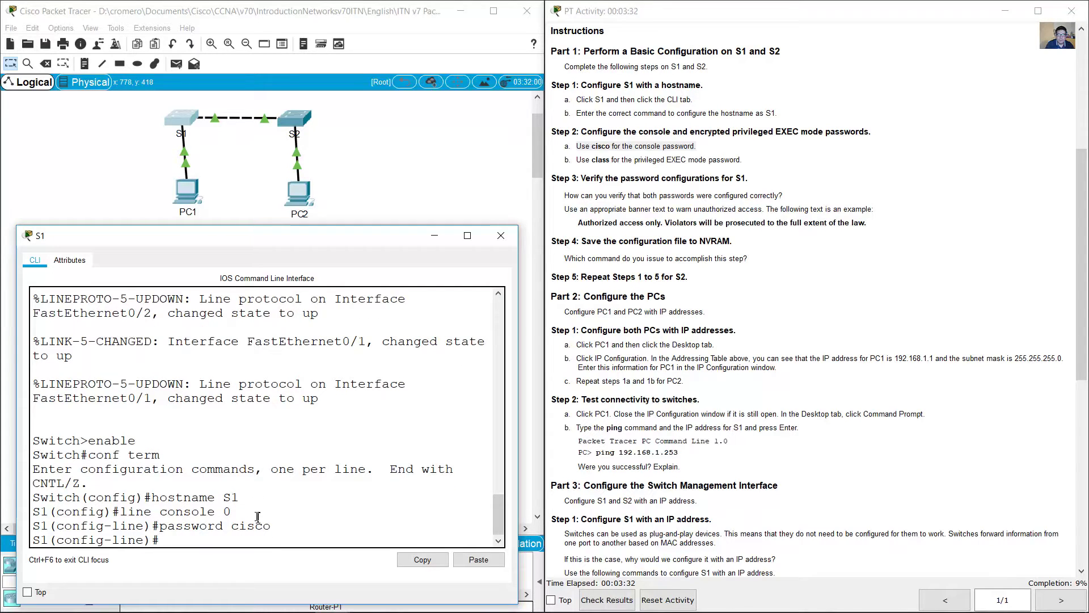
pyautogui.write('login')
pyautogui.press('Return')
pyautogui.write('exit')
pyautogui.press('Return')
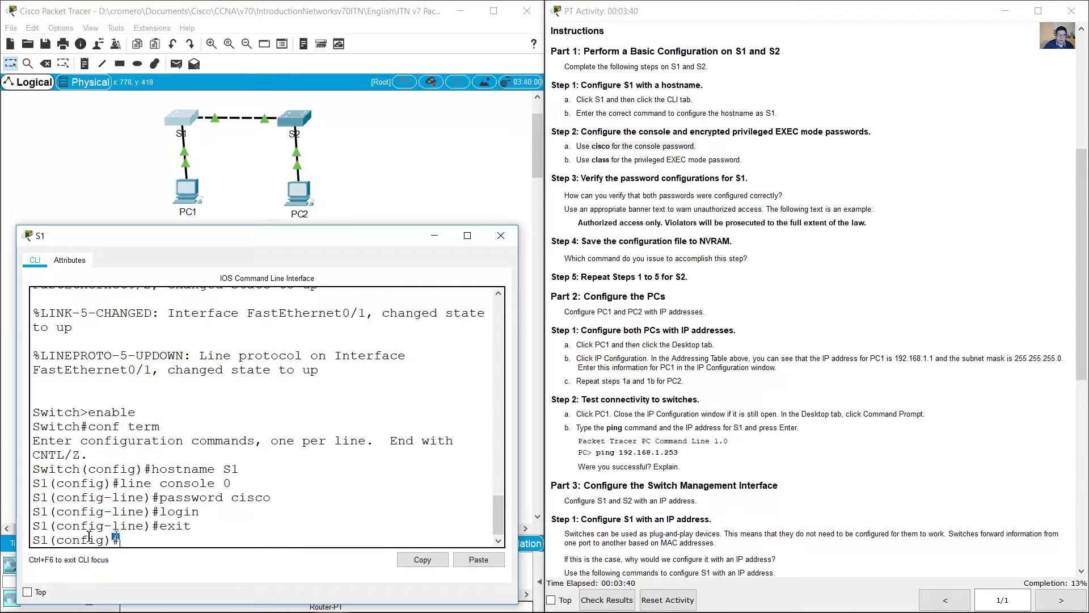
# Review the Step 2 privileged EXEC password instruction, noting it must be encrypted
pyautogui.moveTo(120, 540); pyautogui.dragTo(32, 539)
pyautogui.click(164, 540)
pyautogui.click(588, 166)
pyautogui.moveTo(582, 159); pyautogui.dragTo(743, 160)
pyautogui.moveTo(235, 603)
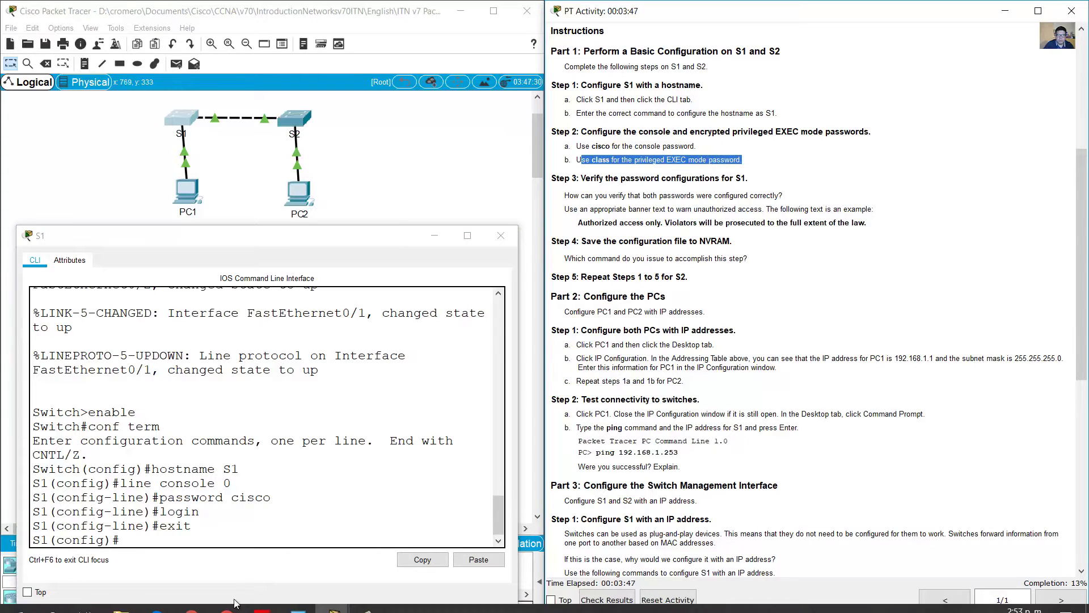
pyautogui.click(250, 543)
pyautogui.click(703, 133)
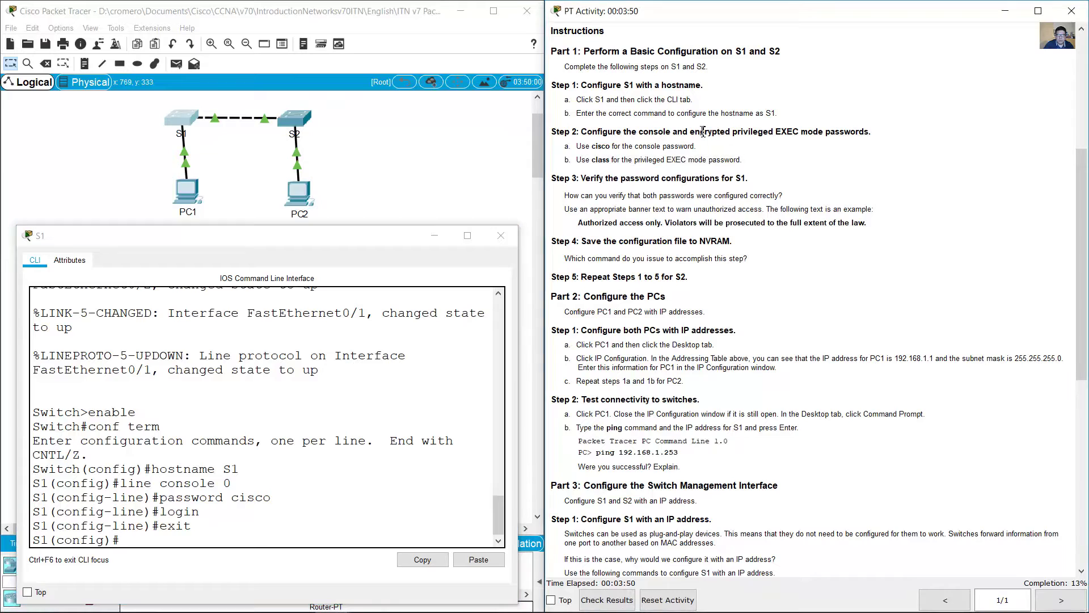
pyautogui.moveTo(695, 132); pyautogui.dragTo(731, 131)
pyautogui.click(235, 536)
# Set the encrypted privileged EXEC password with enable secret
pyautogui.write('enab')
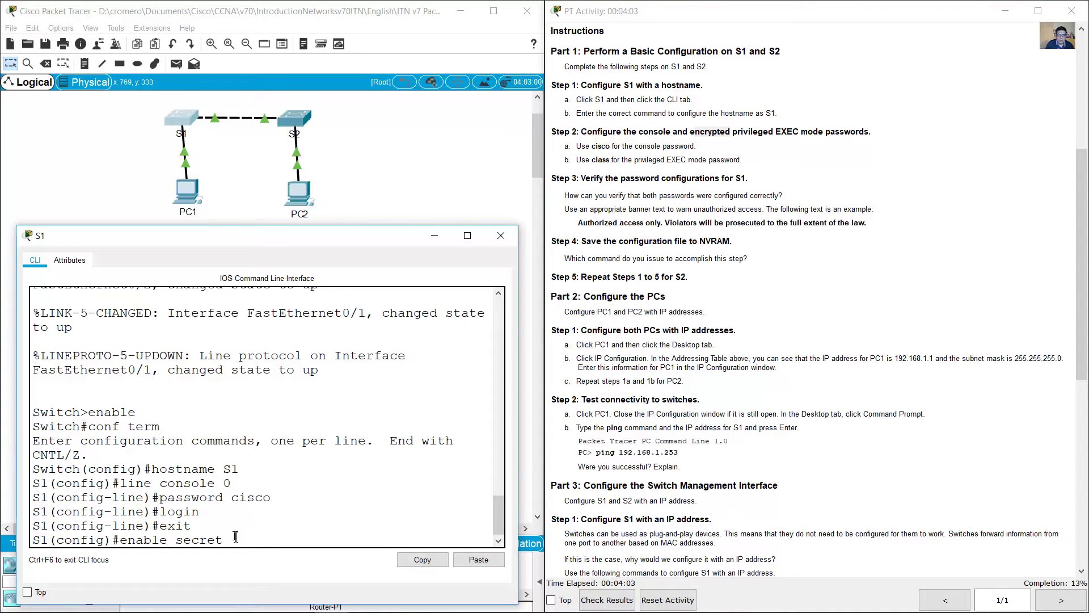
pyautogui.write('le secret class')
pyautogui.press('Return')
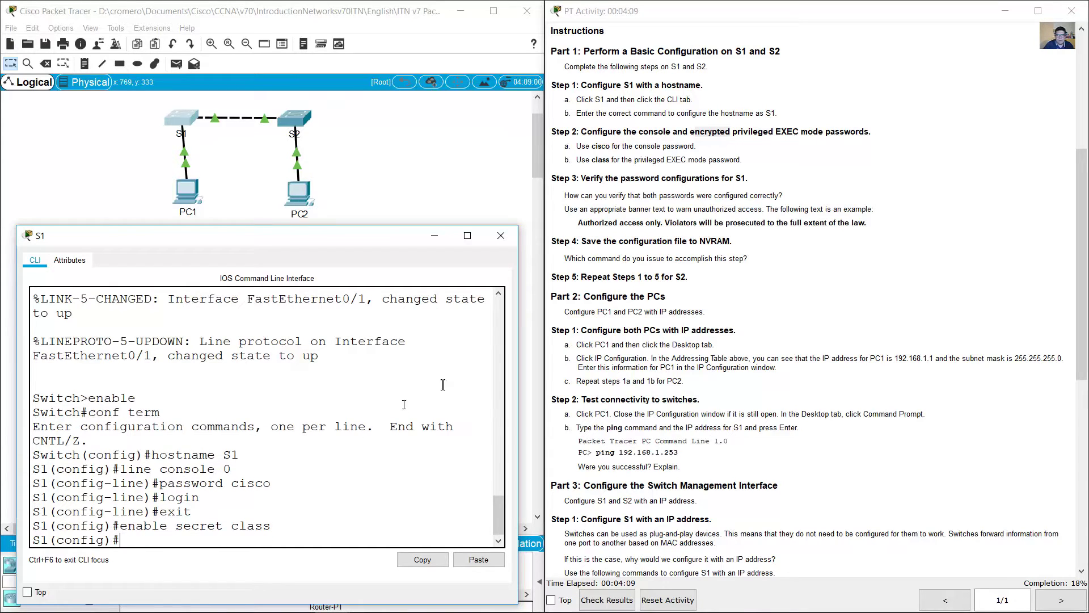
pyautogui.moveTo(591, 180); pyautogui.dragTo(755, 182)
# Exit to privileged EXEC and page through show running-config, checking enable secret and line con 0
pyautogui.scroll(-1, 756, 184)
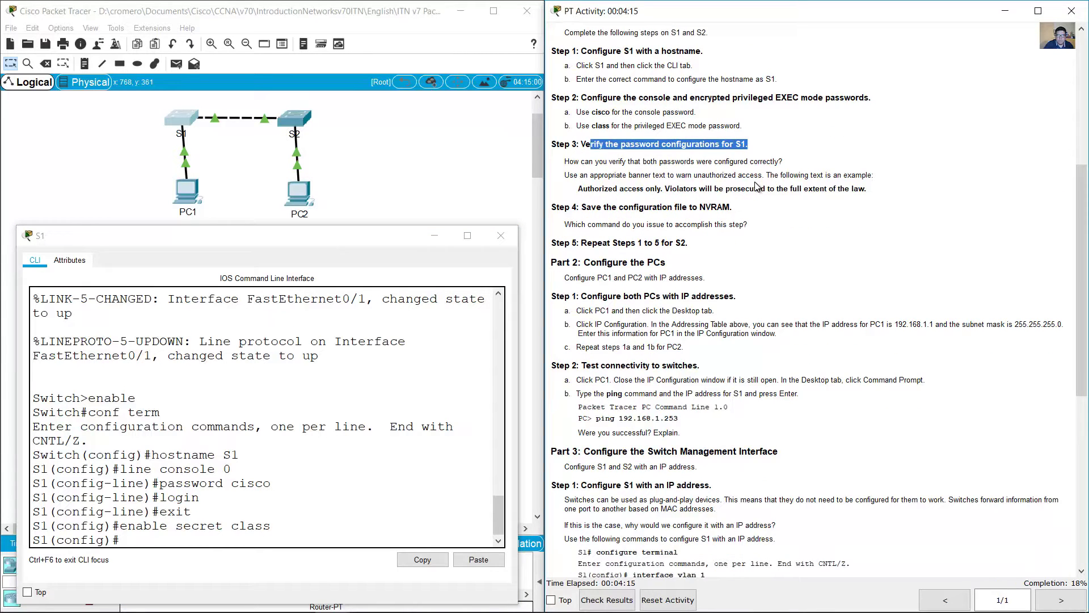
pyautogui.click(231, 528)
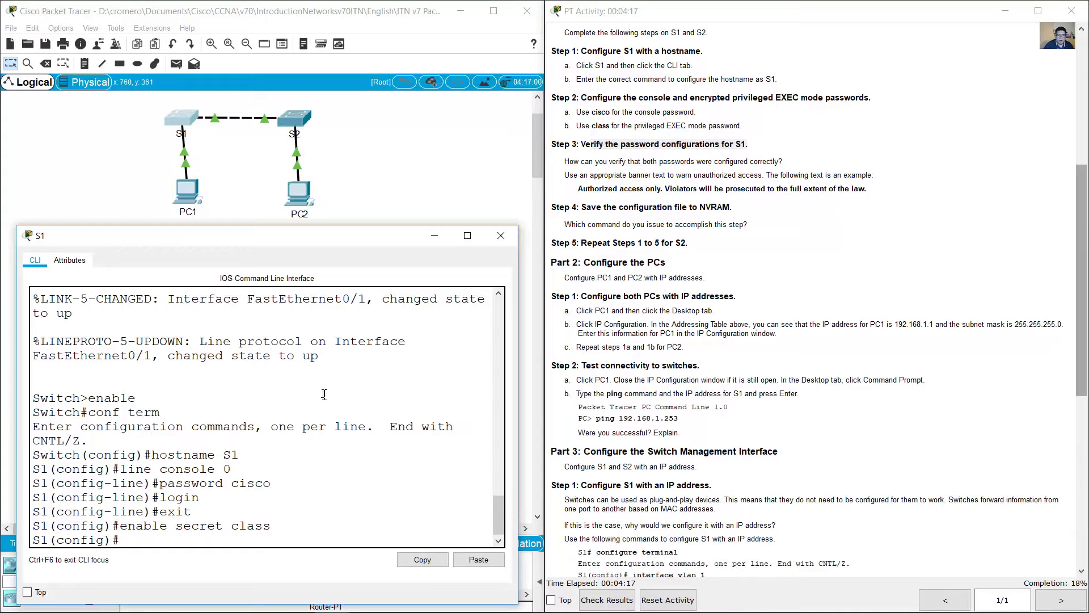
pyautogui.write('exit')
pyautogui.press('Return')
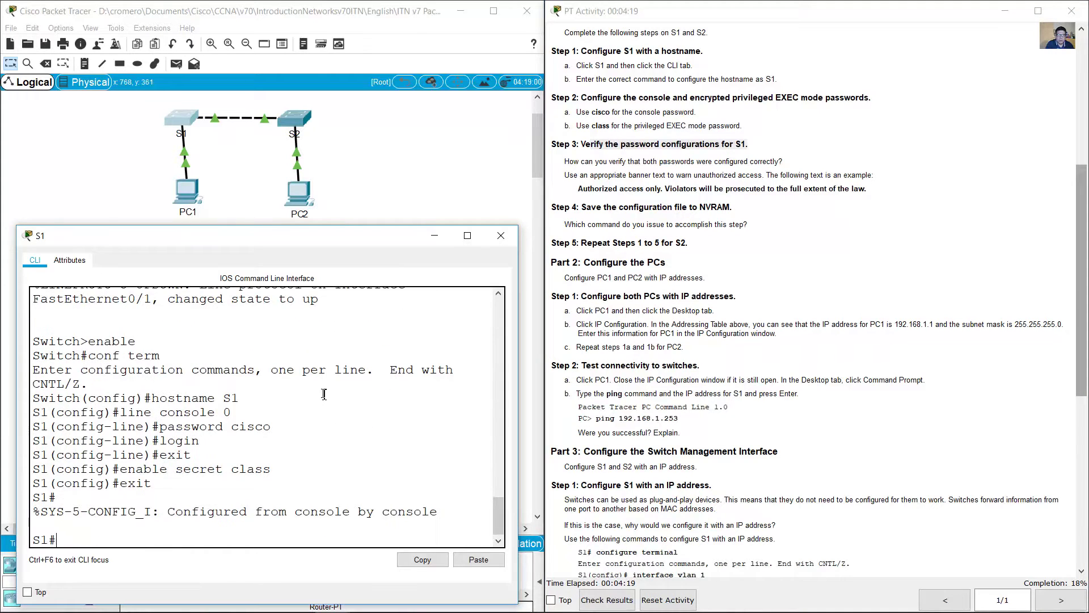
pyautogui.write('show ')
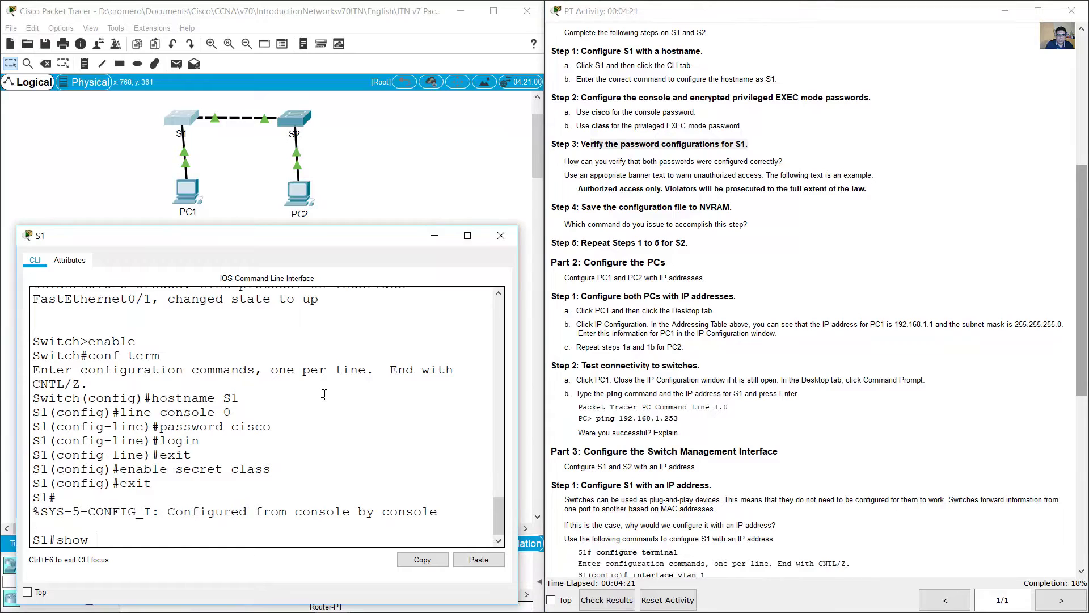
pyautogui.write('running-config')
pyautogui.press('Return')
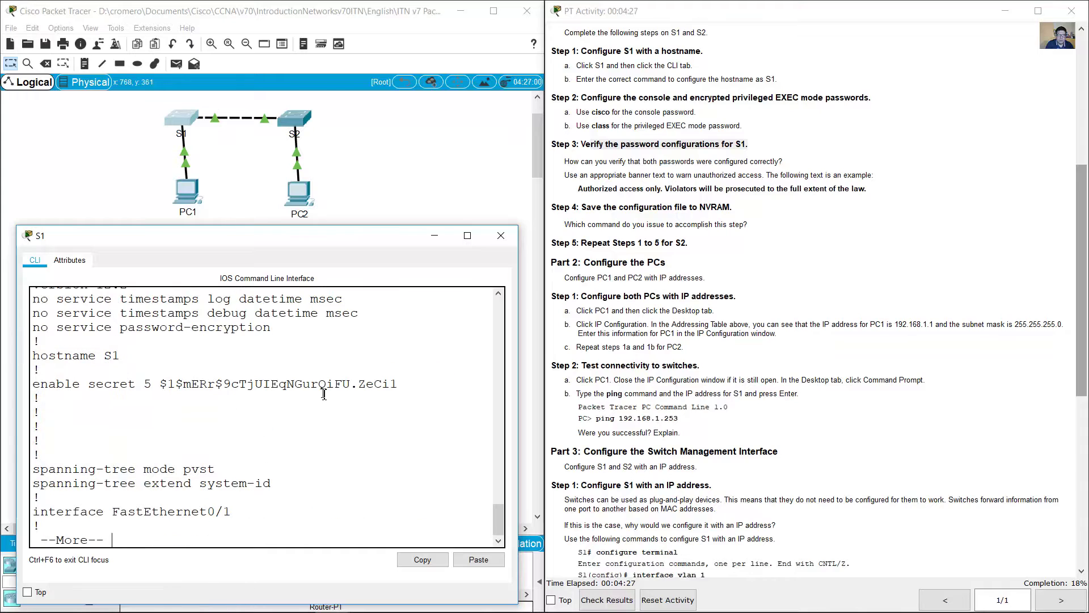
pyautogui.moveTo(33, 384); pyautogui.dragTo(401, 386)
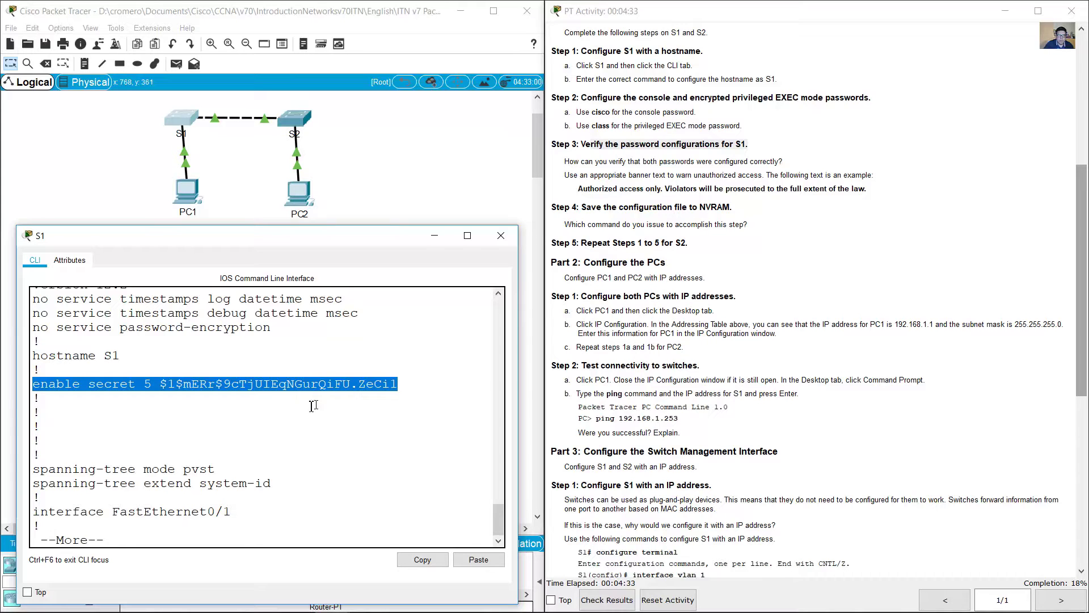
pyautogui.press('space')
pyautogui.press('space')
pyautogui.press('space')
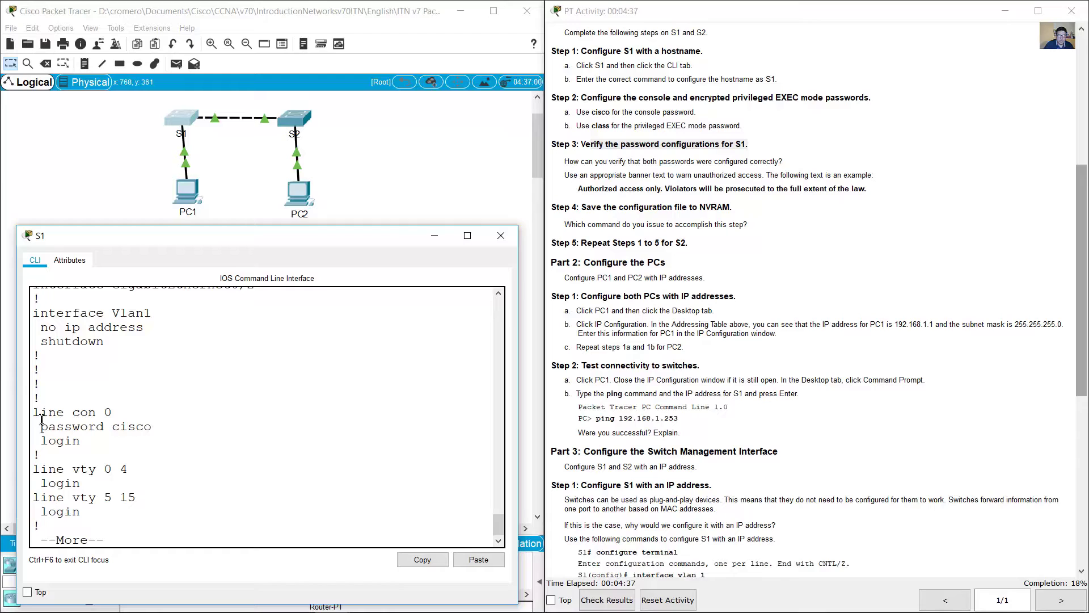
pyautogui.moveTo(36, 412); pyautogui.dragTo(101, 434)
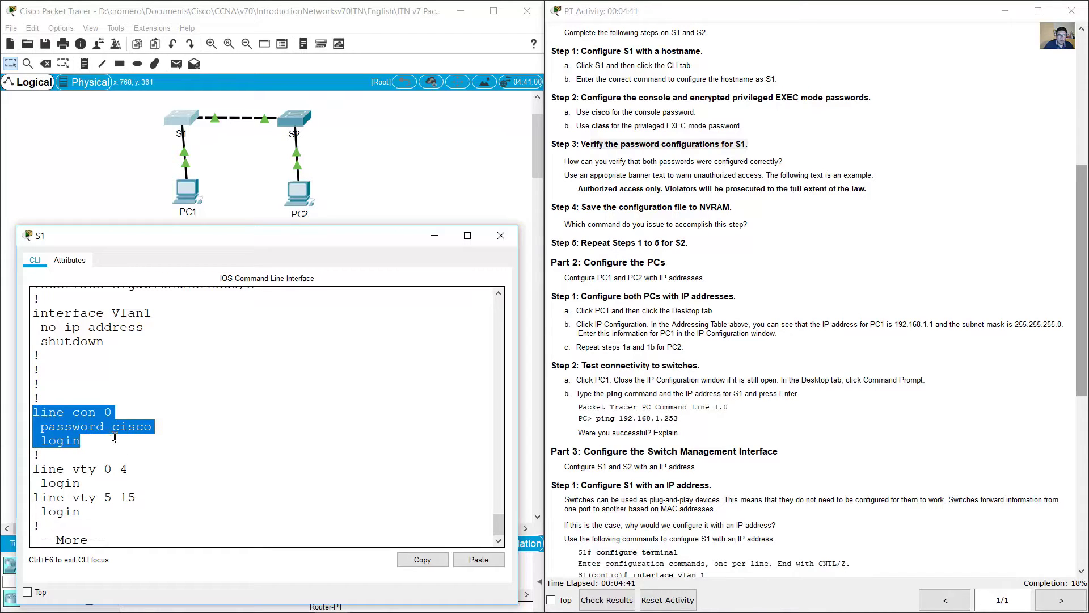
pyautogui.press('space')
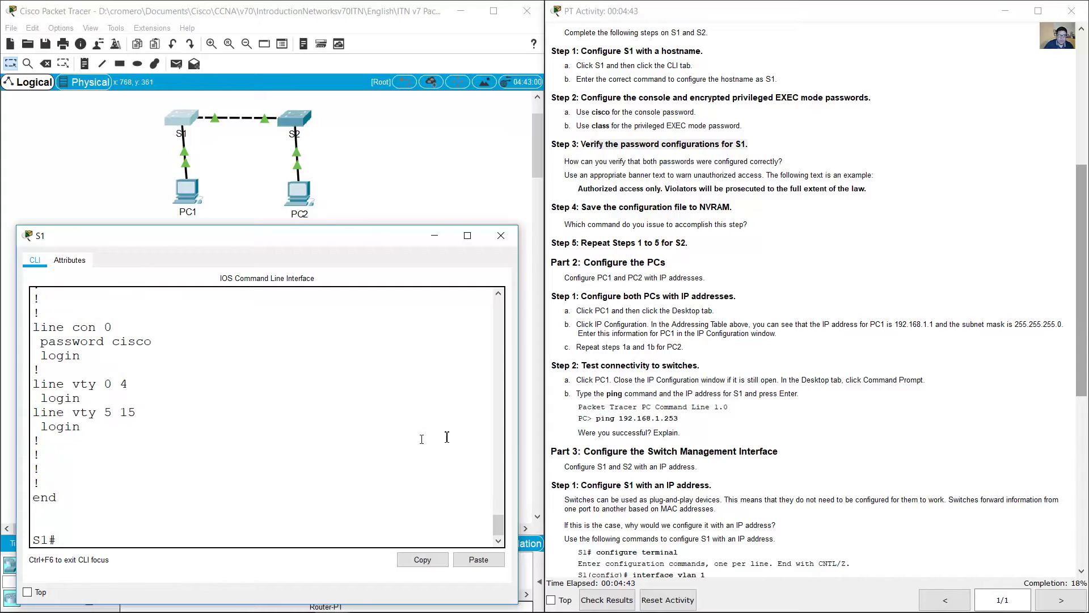
pyautogui.moveTo(568, 162); pyautogui.dragTo(812, 158)
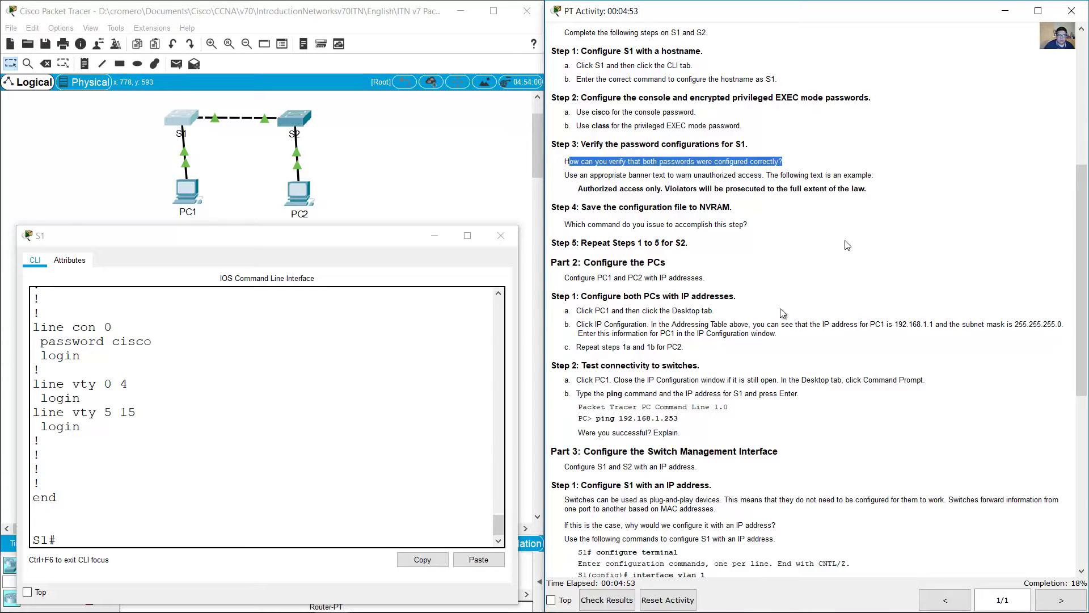
# Log out of S1, log back in with the console password, and run enable
pyautogui.click(139, 543)
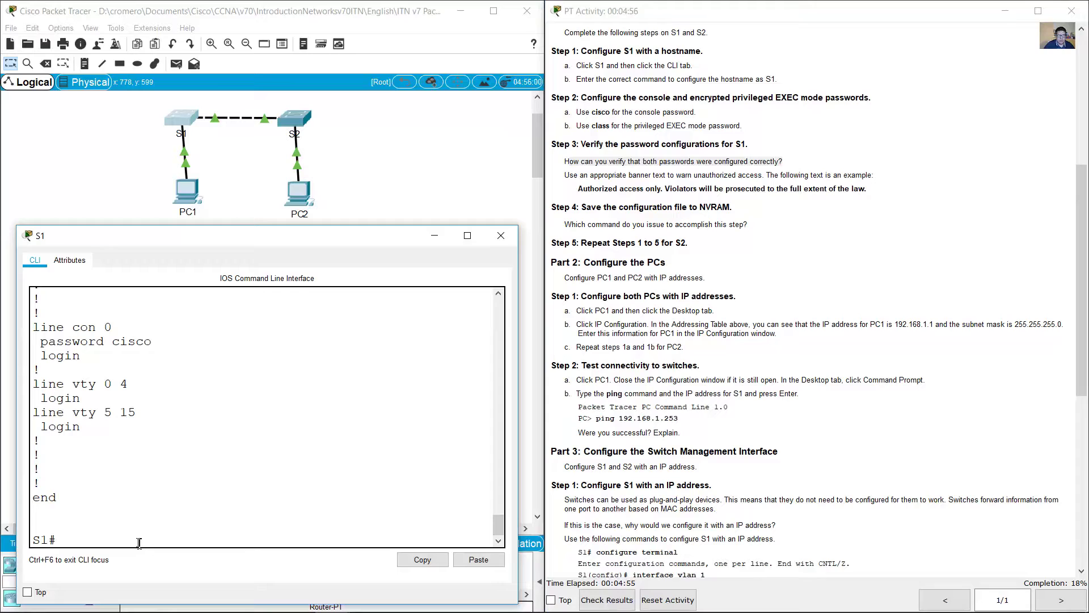
pyautogui.write('exit')
pyautogui.press('Return')
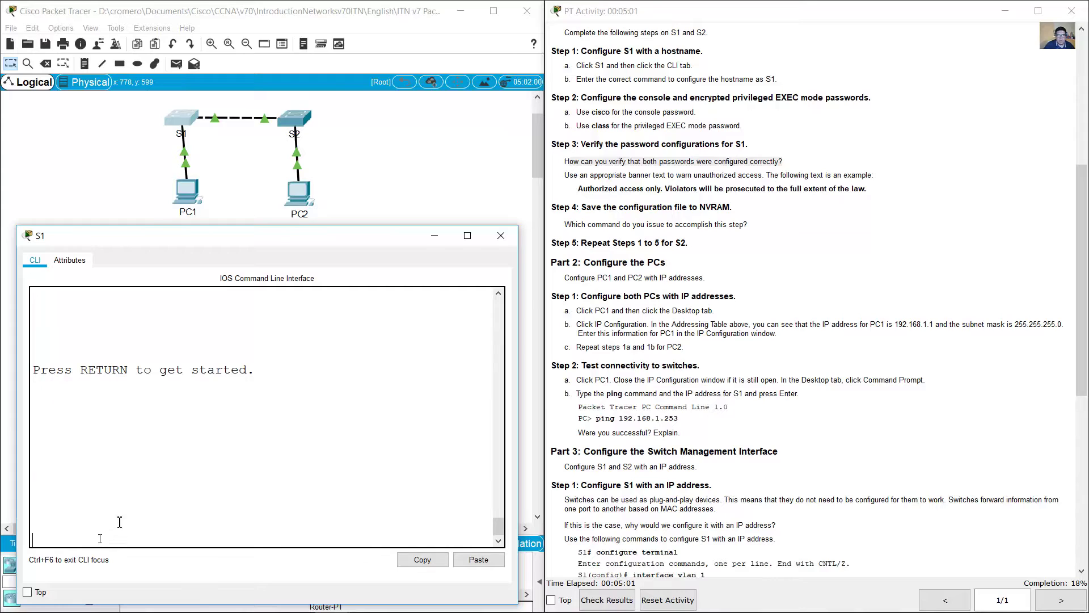
pyautogui.moveTo(42, 372); pyautogui.dragTo(265, 398)
pyautogui.press('Return')
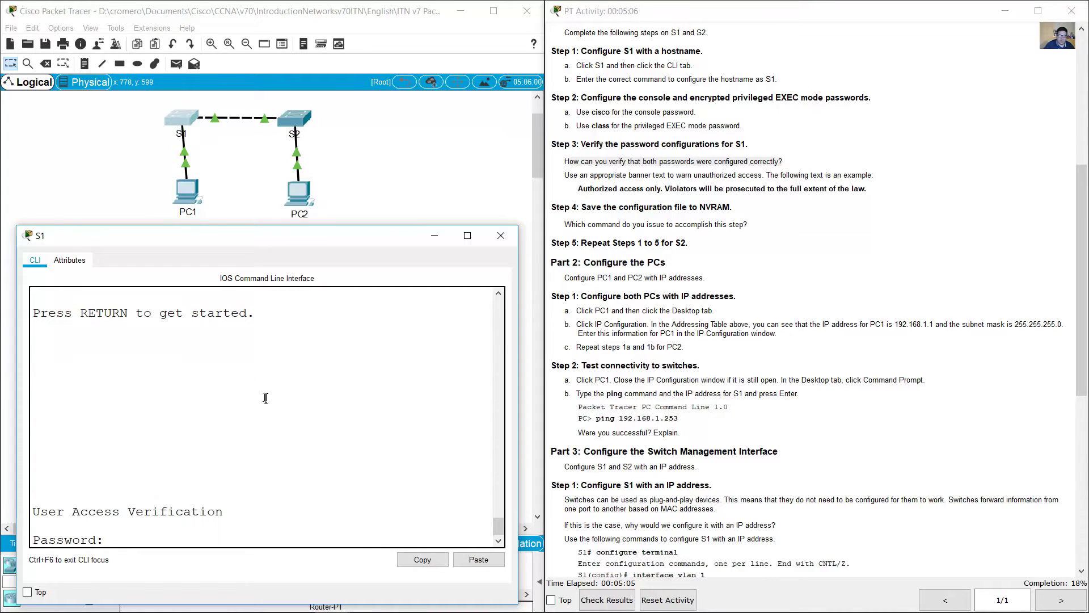
pyautogui.moveTo(107, 542); pyautogui.dragTo(34, 540)
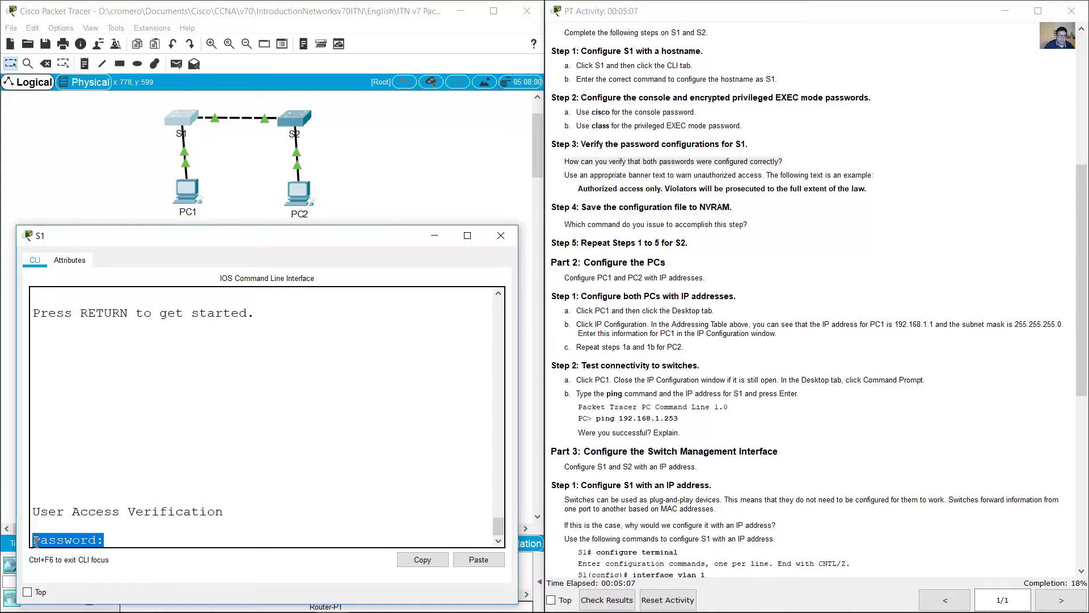
pyautogui.click(165, 539)
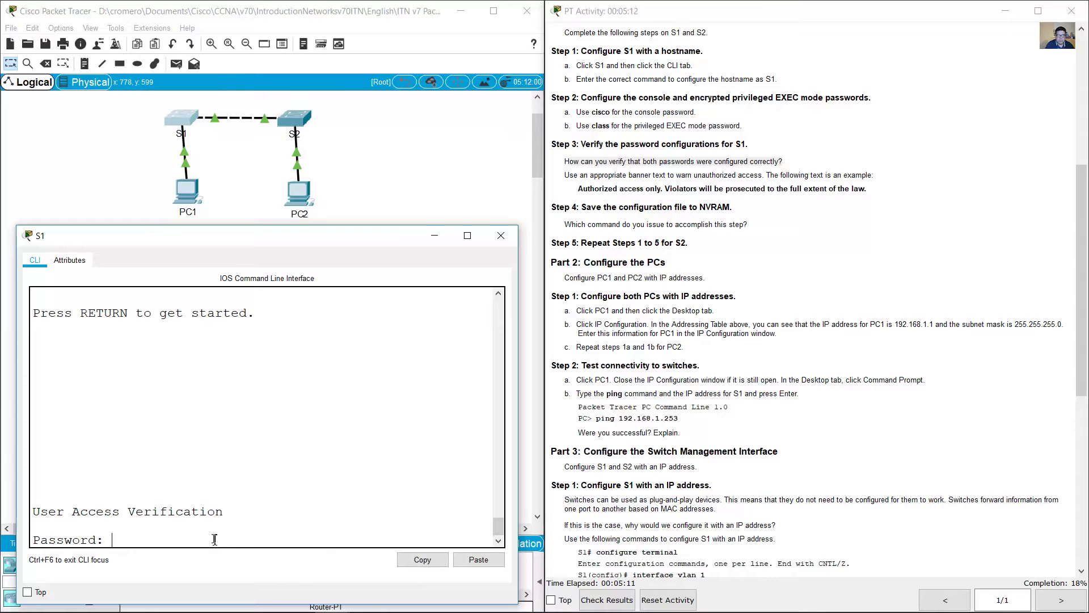
pyautogui.press('Return')
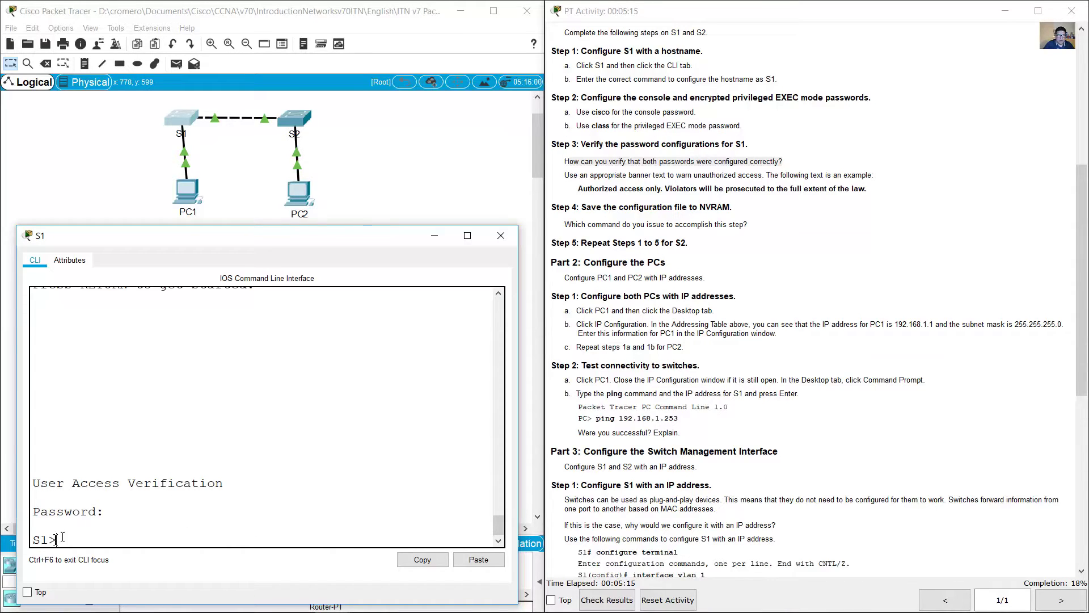
pyautogui.write('enable')
pyautogui.press('Return')
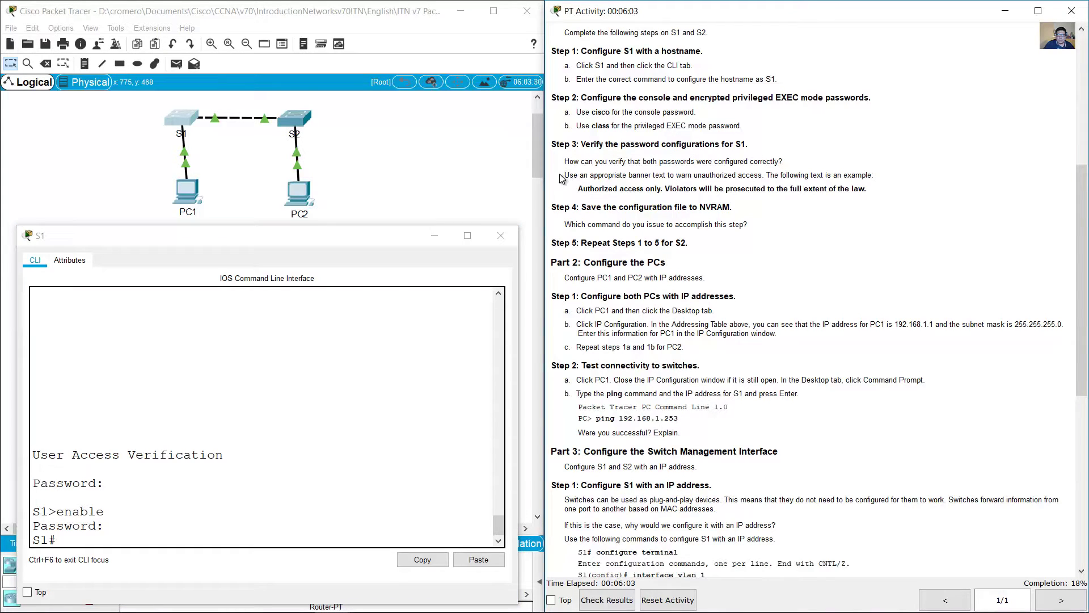
# Read the banner instructions, enter global configuration mode and begin a banner motd command
pyautogui.moveTo(561, 176); pyautogui.dragTo(874, 175)
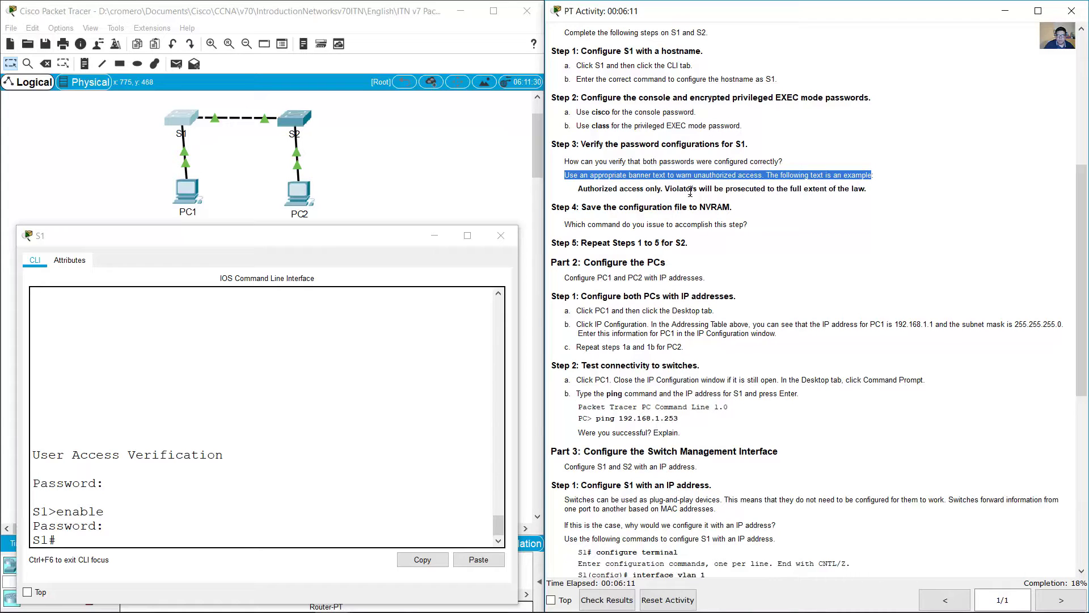
pyautogui.moveTo(581, 189); pyautogui.dragTo(868, 184)
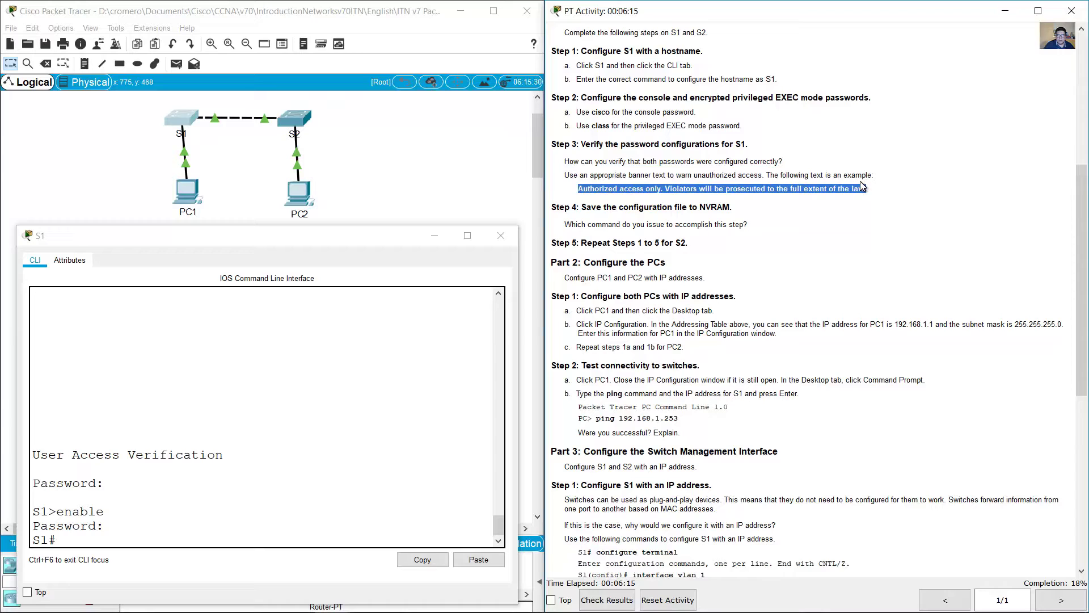
pyautogui.click(364, 367)
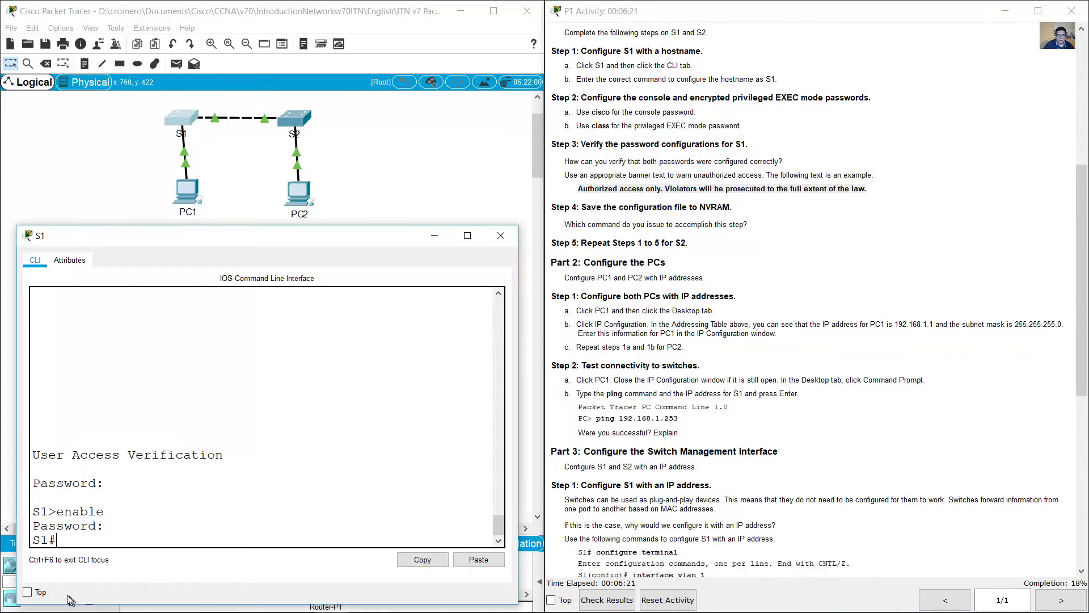
pyautogui.write('conf term')
pyautogui.press('Return')
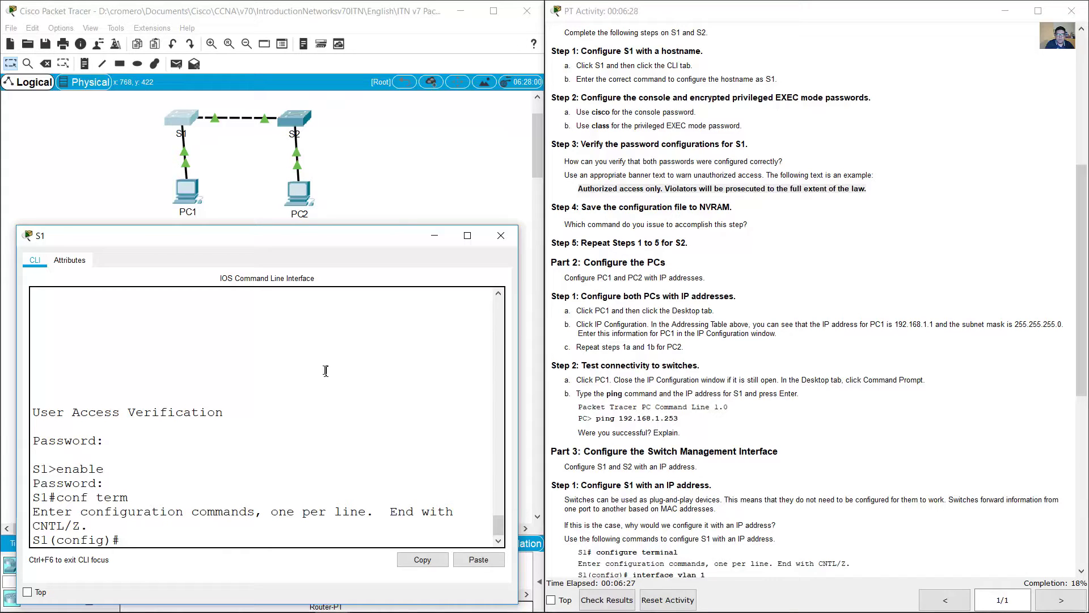
pyautogui.write('banner motd $$')
# Paste the 'Authorized access only...' warning text as the MOTD banner and apply it
pyautogui.click(622, 191)
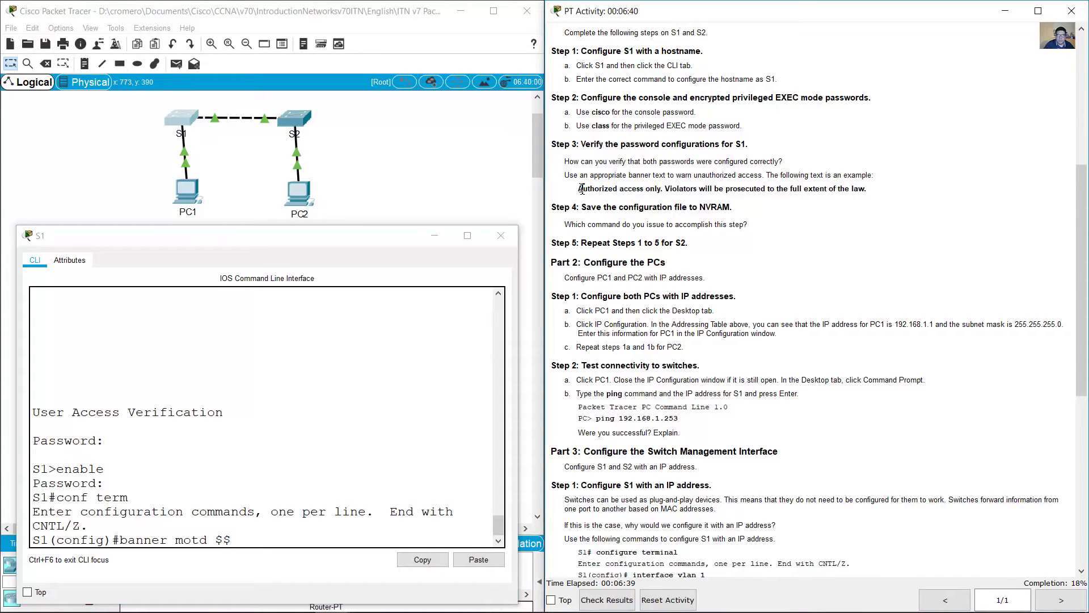
pyautogui.moveTo(579, 189); pyautogui.dragTo(870, 193)
pyautogui.hotkey('ctrl', 'c')
pyautogui.click(289, 535)
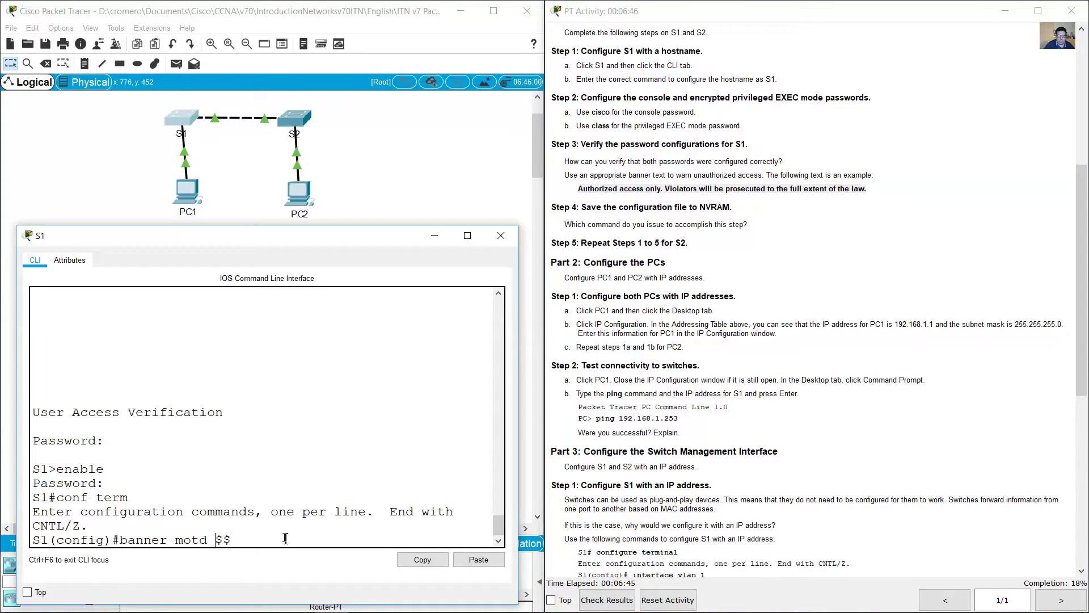
pyautogui.click(492, 559)
pyautogui.moveTo(518, 460); pyautogui.dragTo(973, 403)
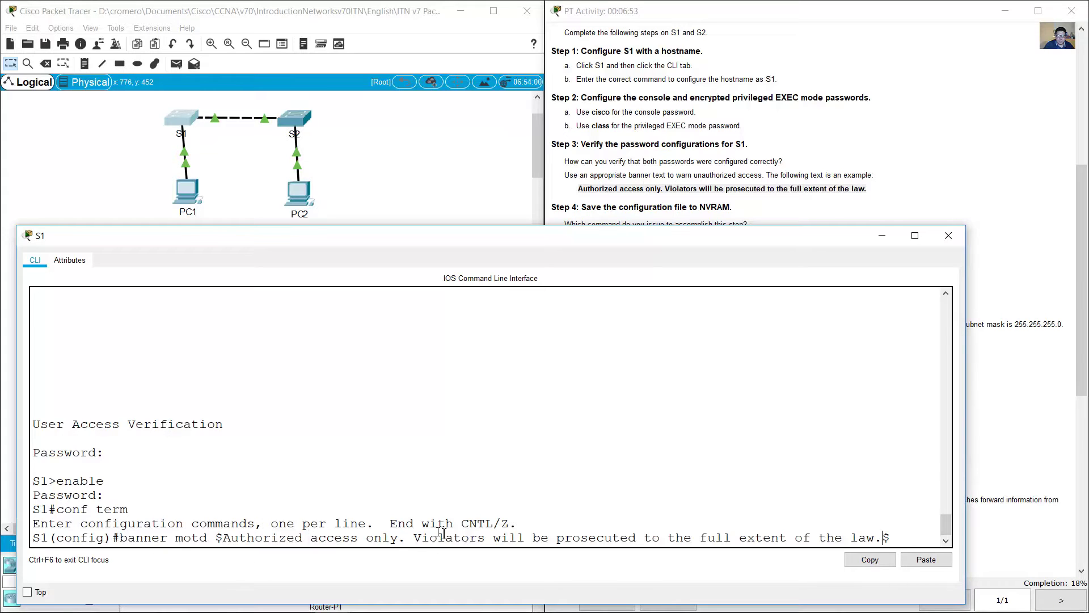
pyautogui.click(225, 537)
pyautogui.moveTo(224, 537); pyautogui.dragTo(866, 544)
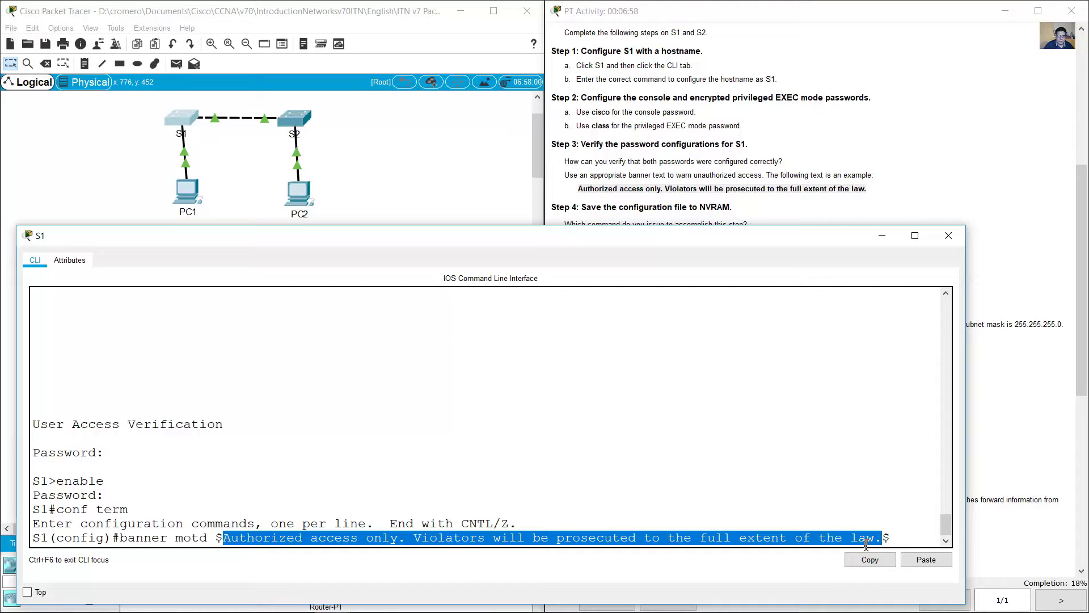
pyautogui.click(896, 537)
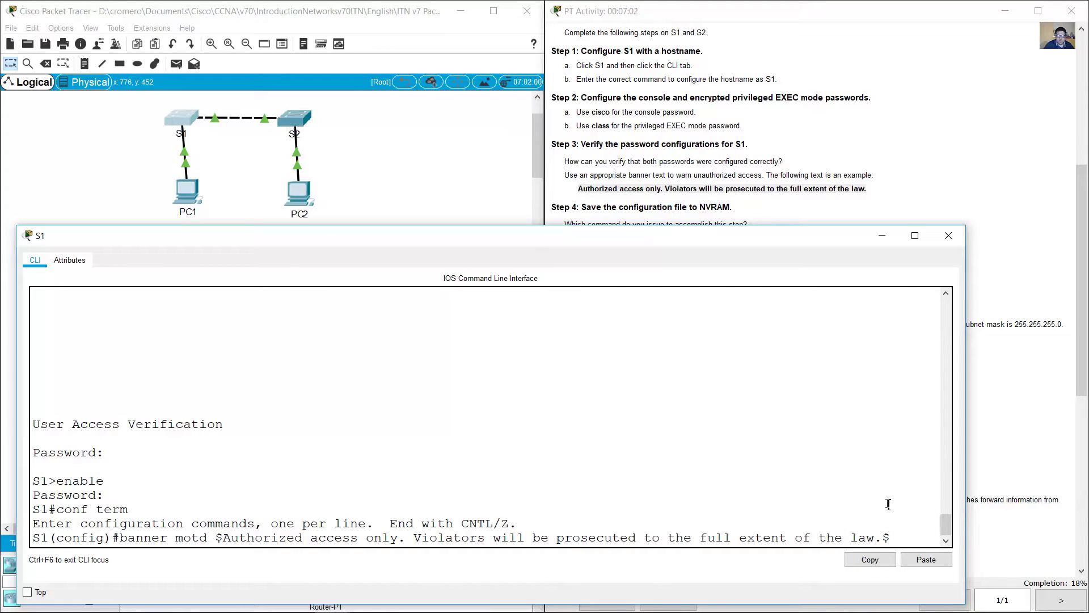
pyautogui.press('Return')
pyautogui.moveTo(966, 429); pyautogui.dragTo(528, 429)
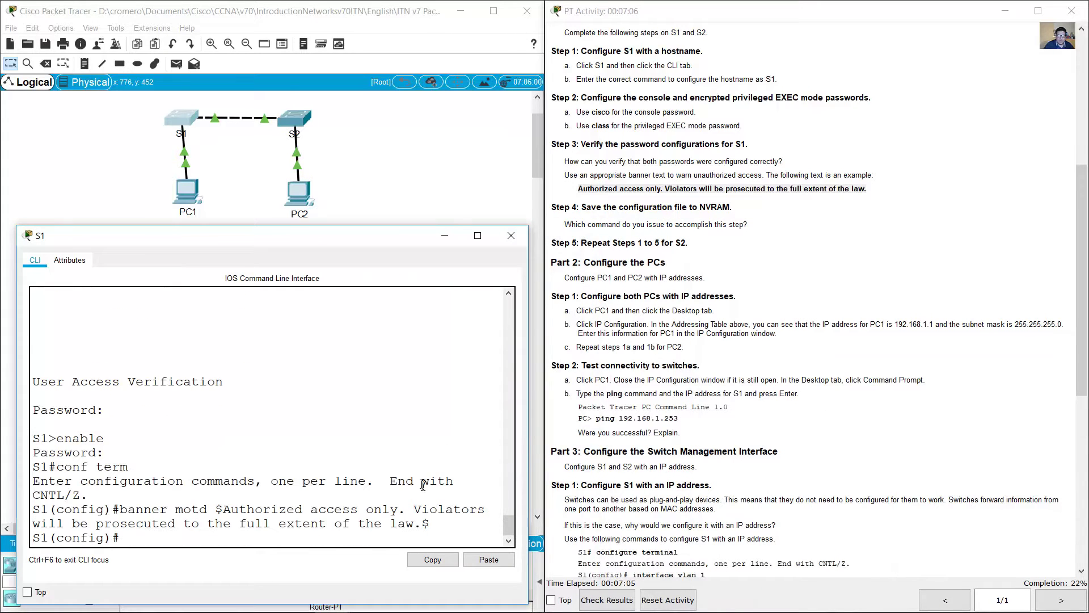
pyautogui.click(770, 205)
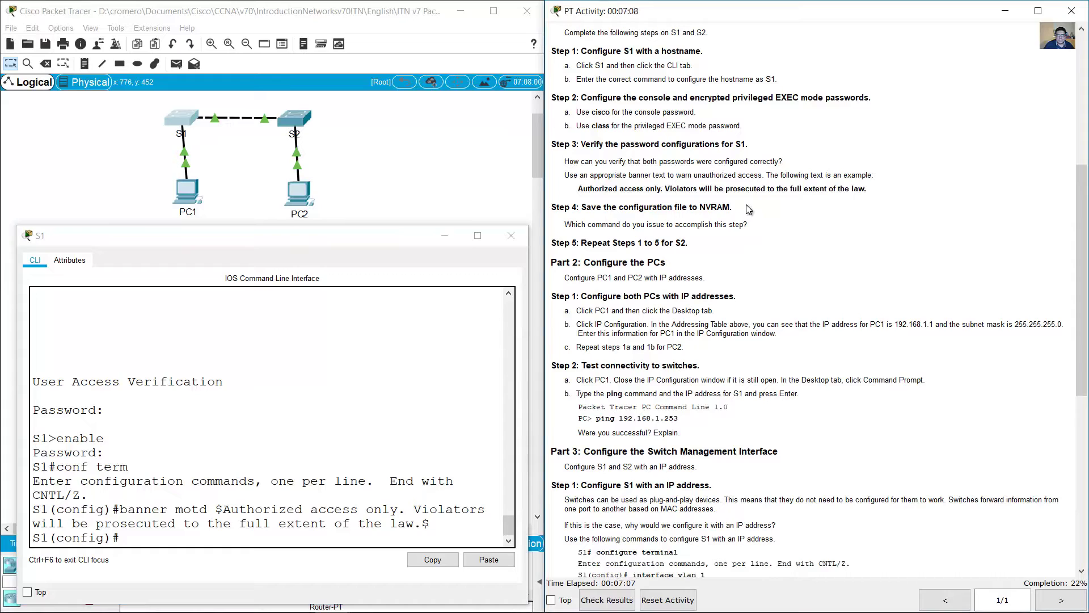
# Exit configuration mode and copy running-config to startup-config, accepting the default filename
pyautogui.moveTo(581, 207); pyautogui.dragTo(738, 210)
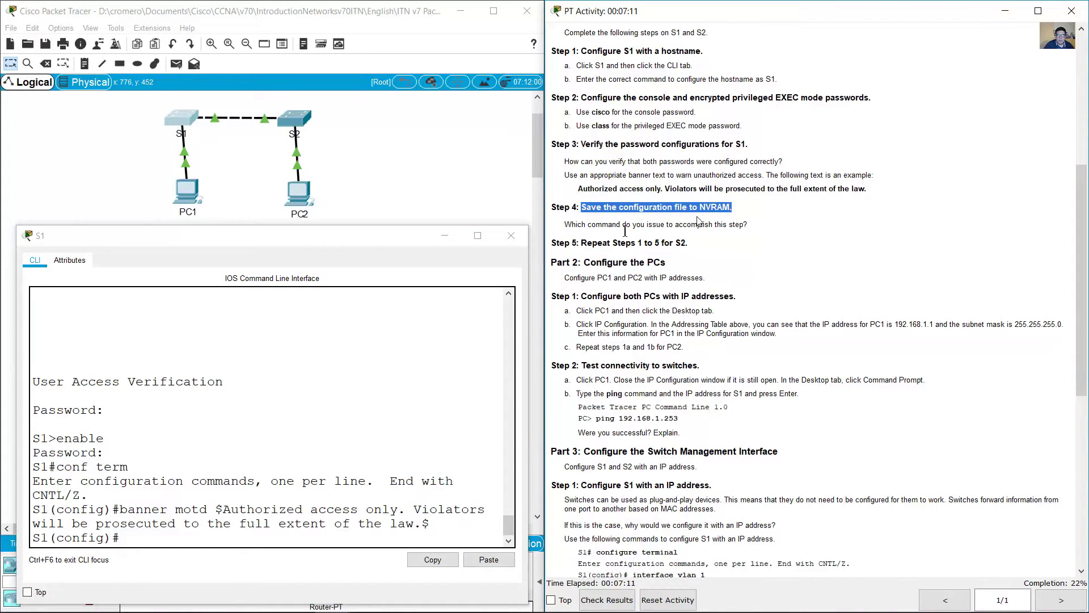
pyautogui.click(231, 540)
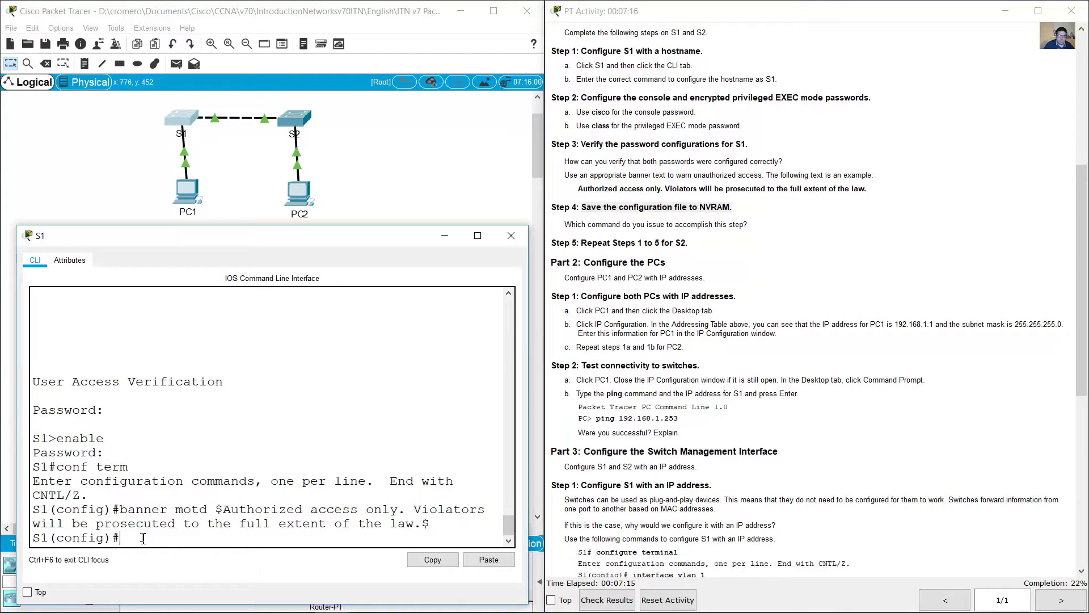
pyautogui.write('exit')
pyautogui.press('Return')
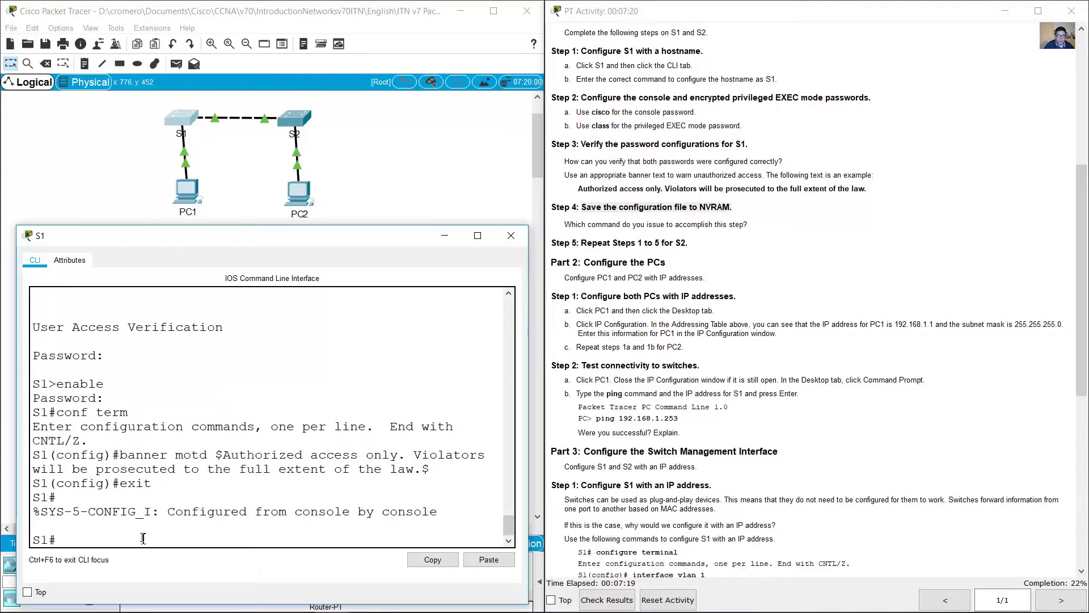
pyautogui.write('copy running-config startup-config')
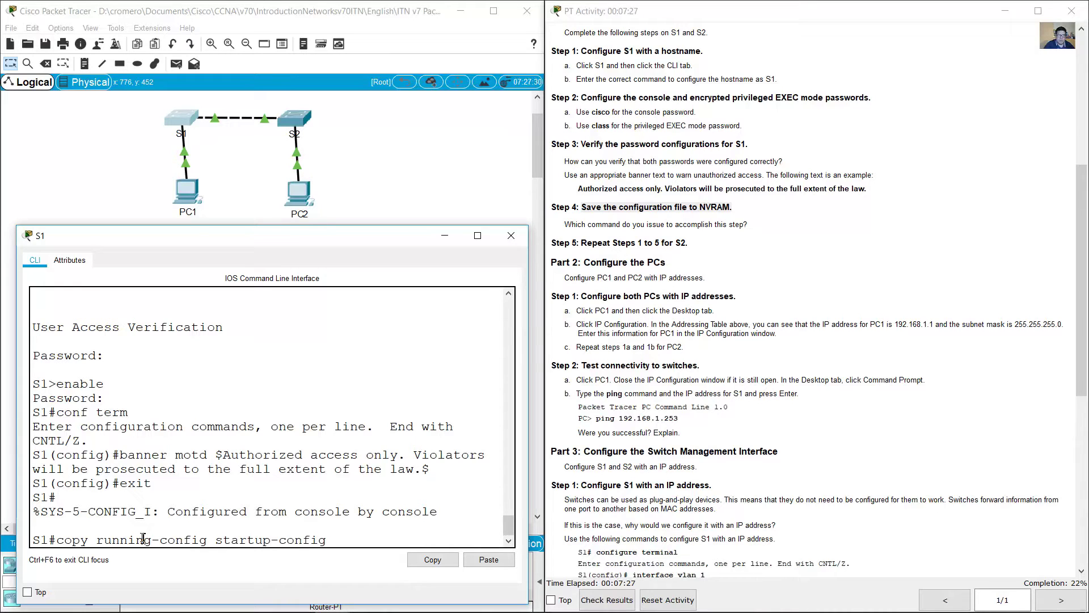
pyautogui.press('Return')
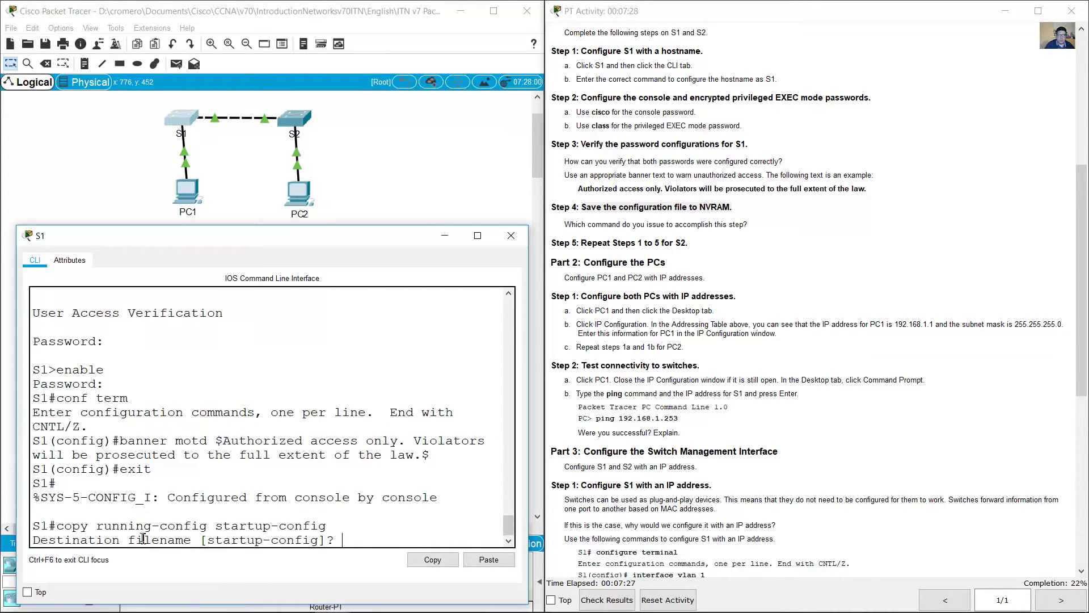
pyautogui.press('Return')
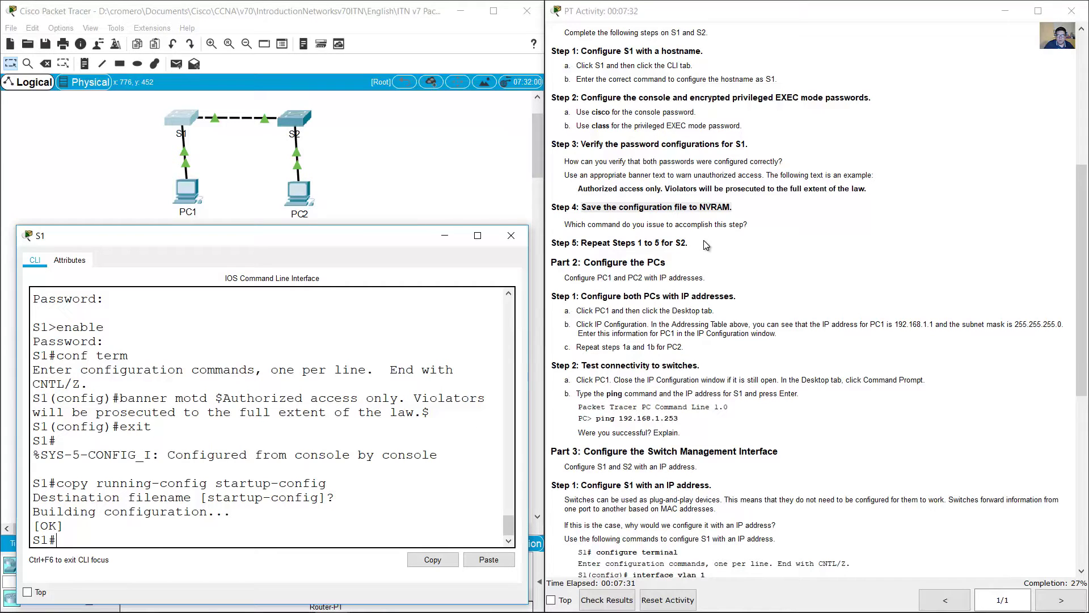
pyautogui.click(571, 227)
pyautogui.moveTo(569, 228); pyautogui.dragTo(749, 225)
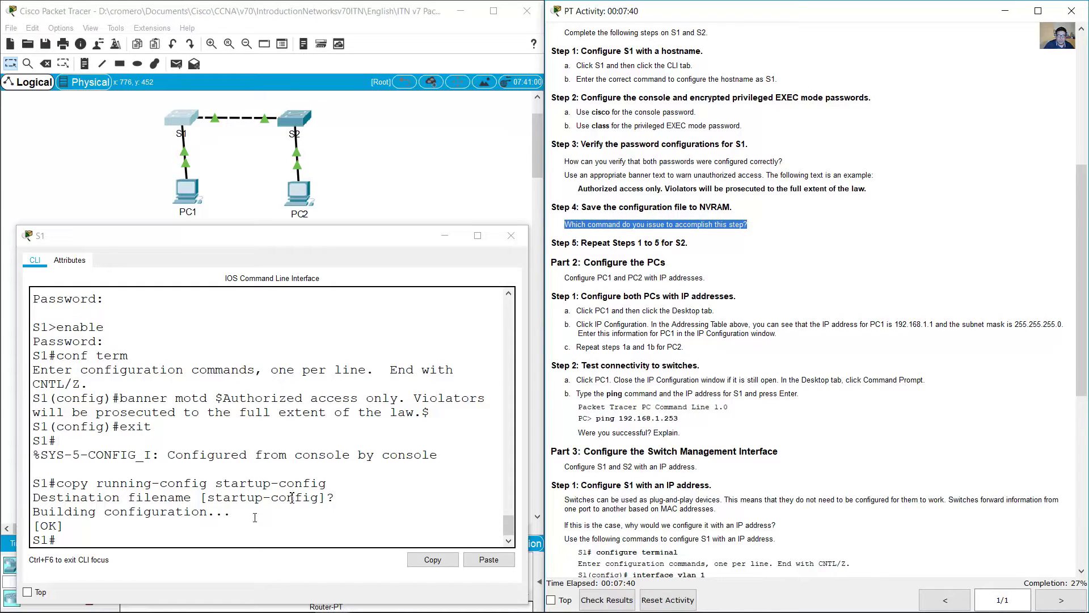
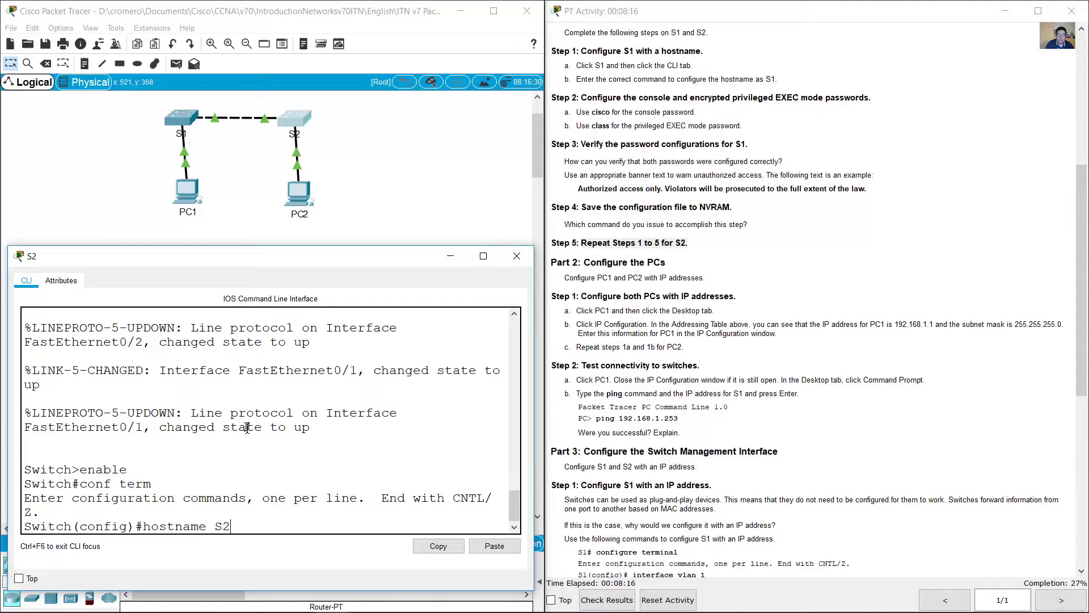
# Submit hostname S2 so switch S2's prompt takes its new name
pyautogui.press('Return')
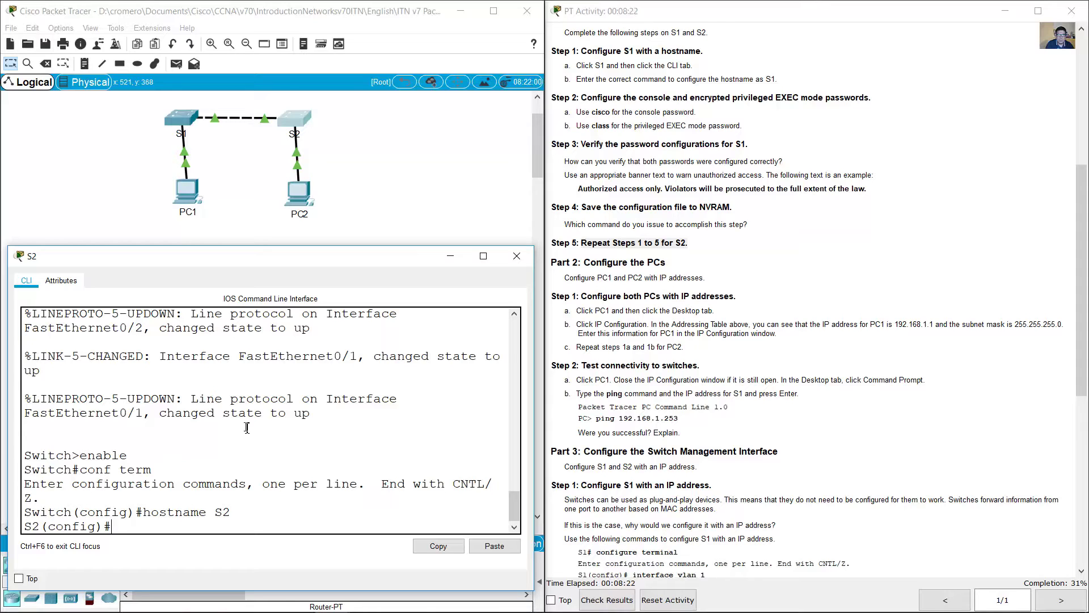
pyautogui.write('line console 0')
pyautogui.press('Return')
pyautogui.write('pas')
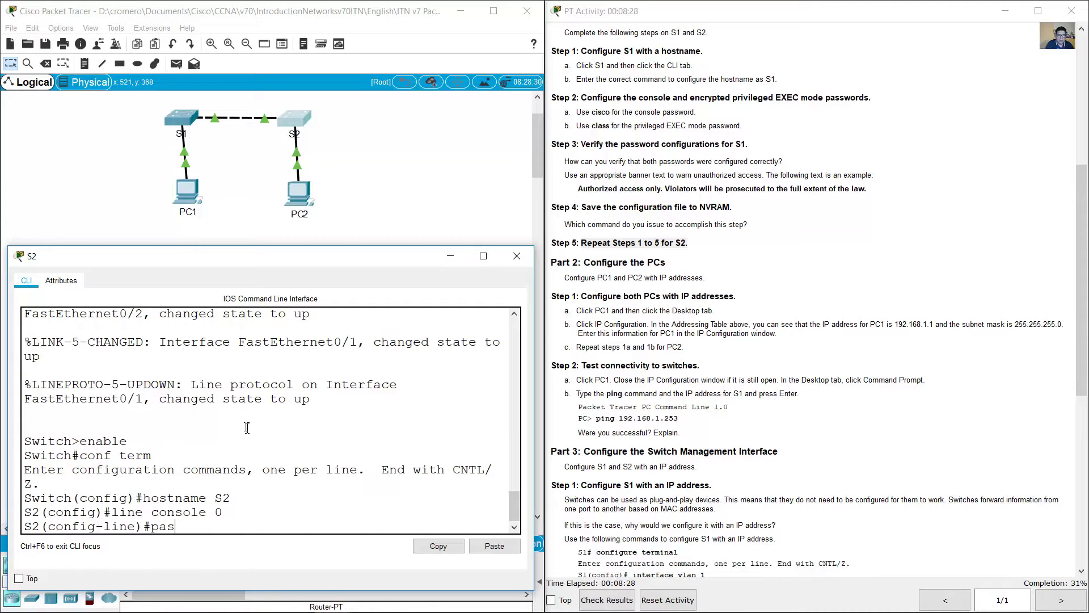
pyautogui.write('sword cisco')
pyautogui.press('Return')
pyautogui.write('login')
pyautogui.press('Return')
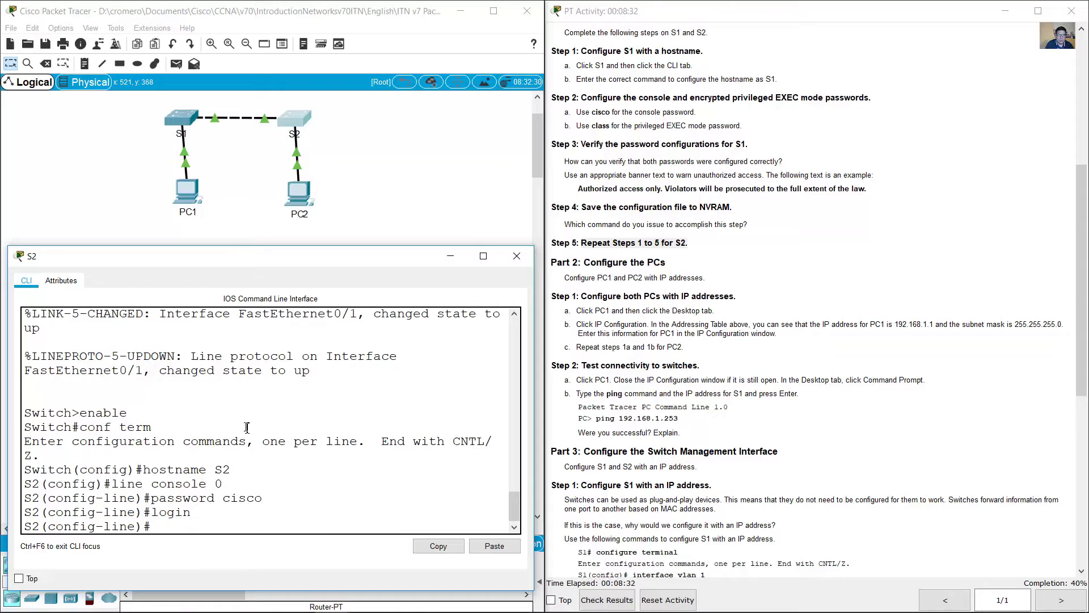
pyautogui.write('exit')
pyautogui.press('Return')
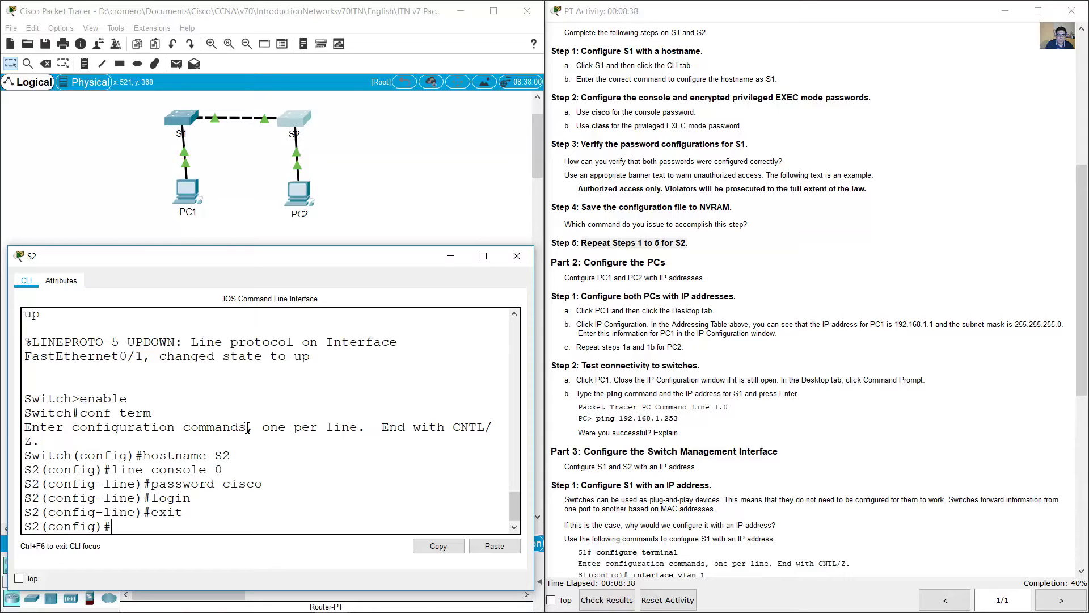
pyautogui.write('enable secret class')
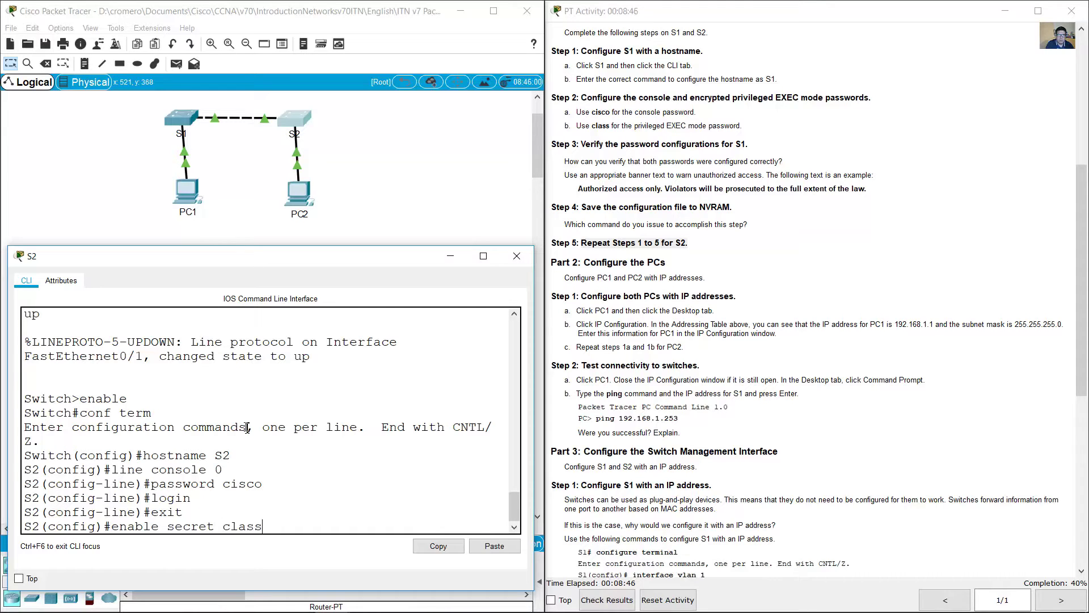
pyautogui.press('Return')
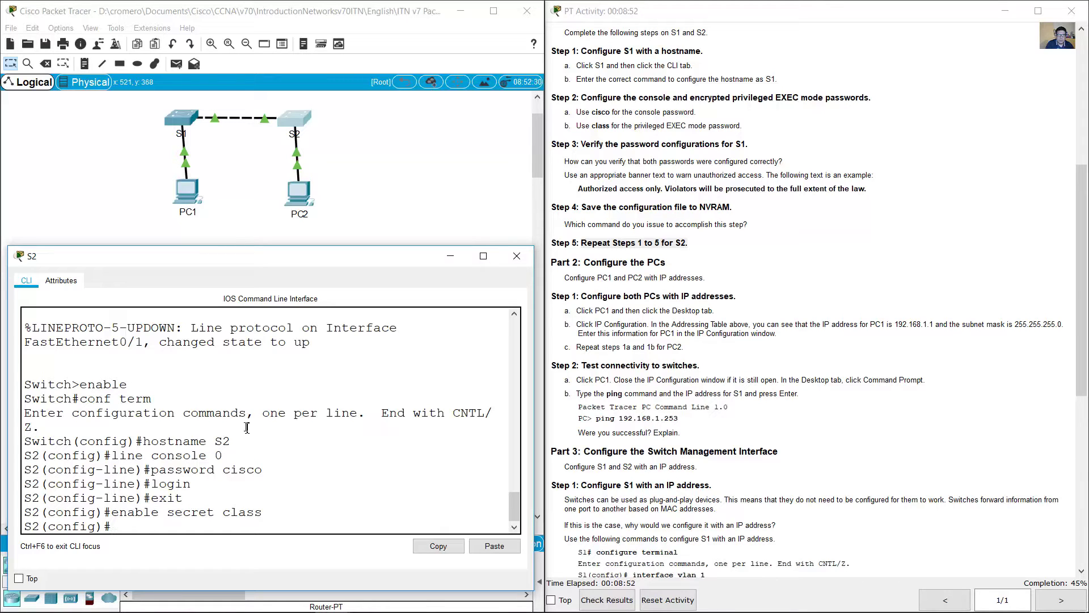
pyautogui.write('banner motd //')
# Paste 'Authorized access only. Violators will be prosecuted…' as S2's MOTD banner
pyautogui.click(580, 192)
pyautogui.moveTo(578, 192); pyautogui.dragTo(870, 192)
pyautogui.hotkey('ctrl', 'c')
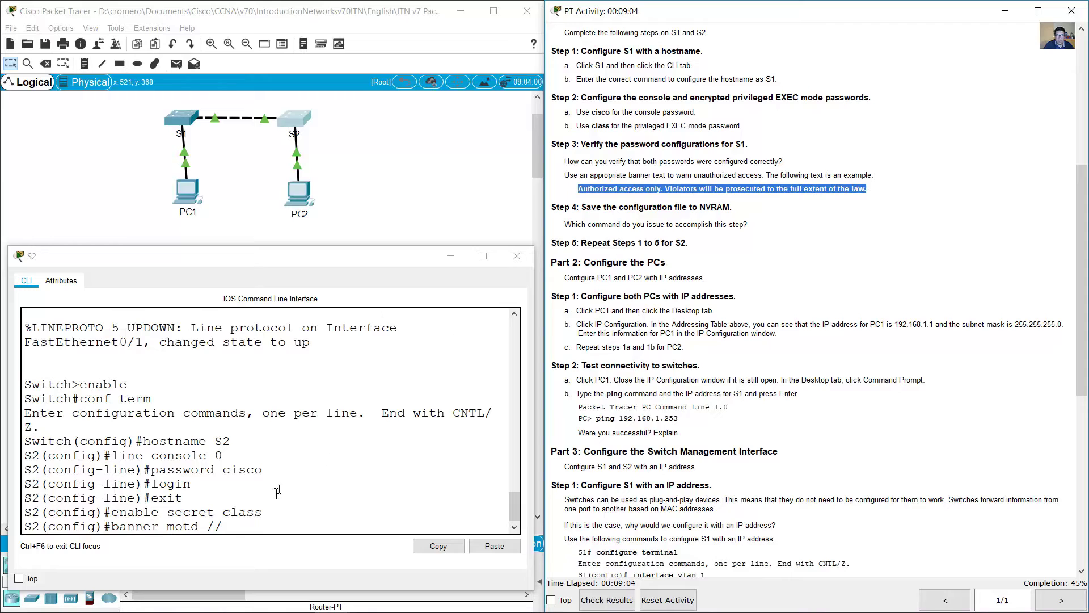
pyautogui.click(298, 519)
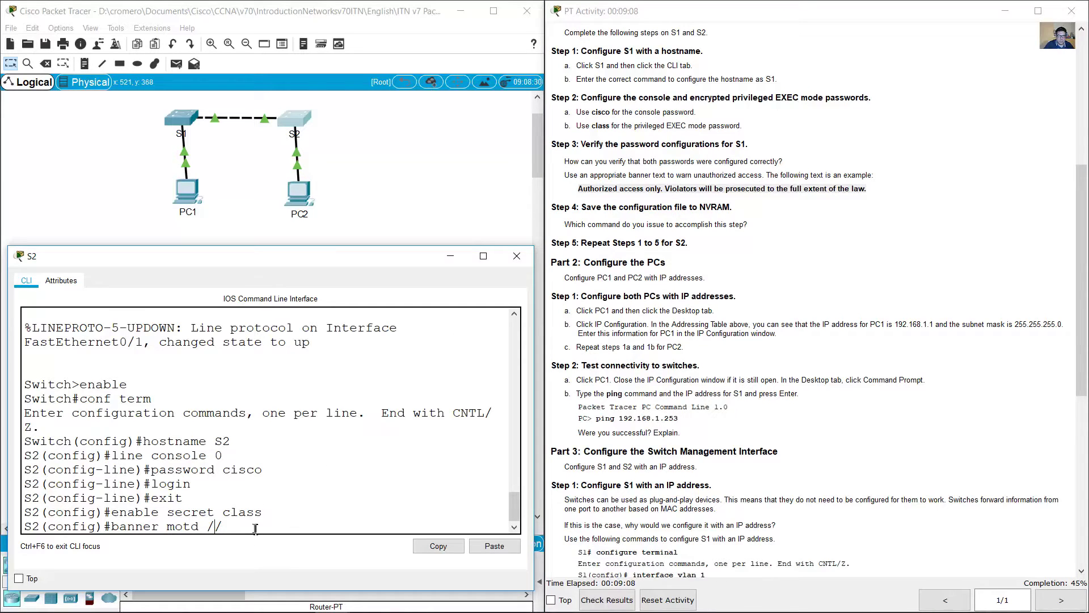
pyautogui.click(489, 547)
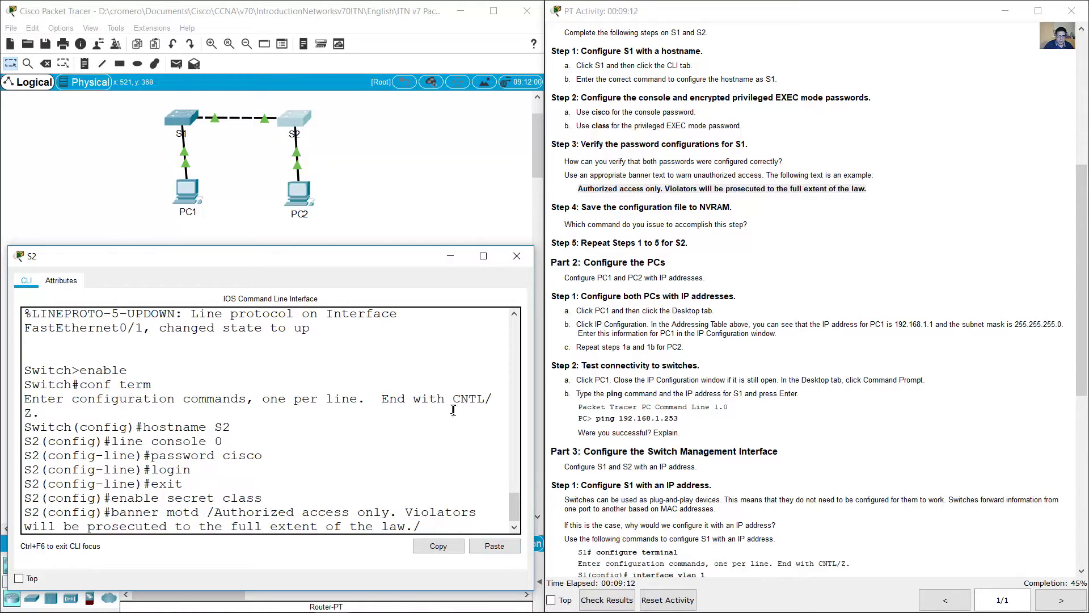
pyautogui.press('Return')
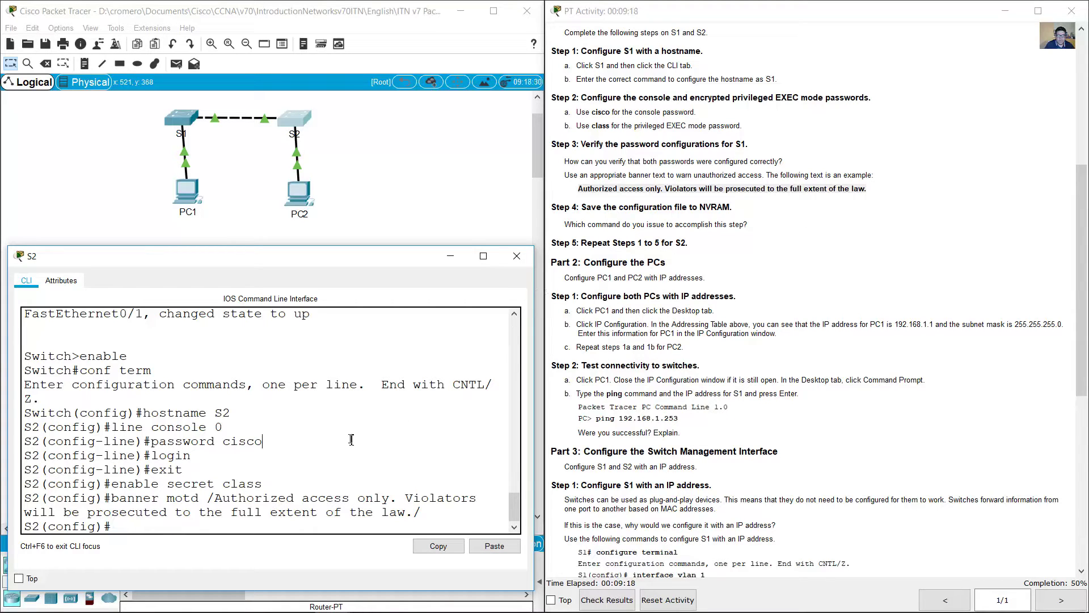
# Leave configuration mode and save S2's running config to startup-config with copy run start
pyautogui.write('exit')
pyautogui.press('Return')
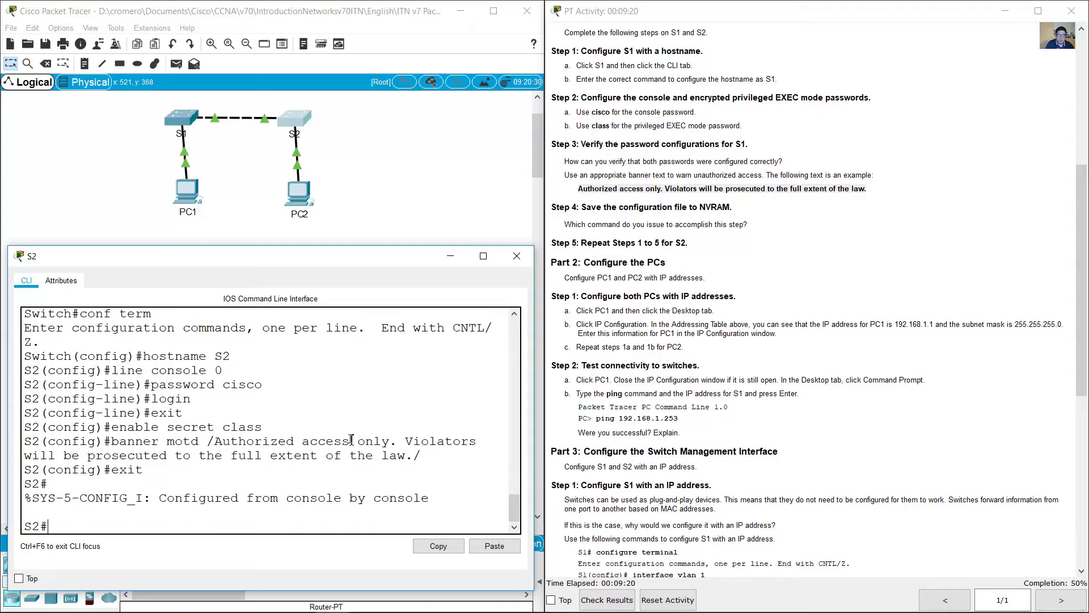
pyautogui.write('ci')
pyautogui.write('opy')
pyautogui.write(' run start')
pyautogui.press('Return')
pyautogui.press('Return')
pyautogui.press('Return')
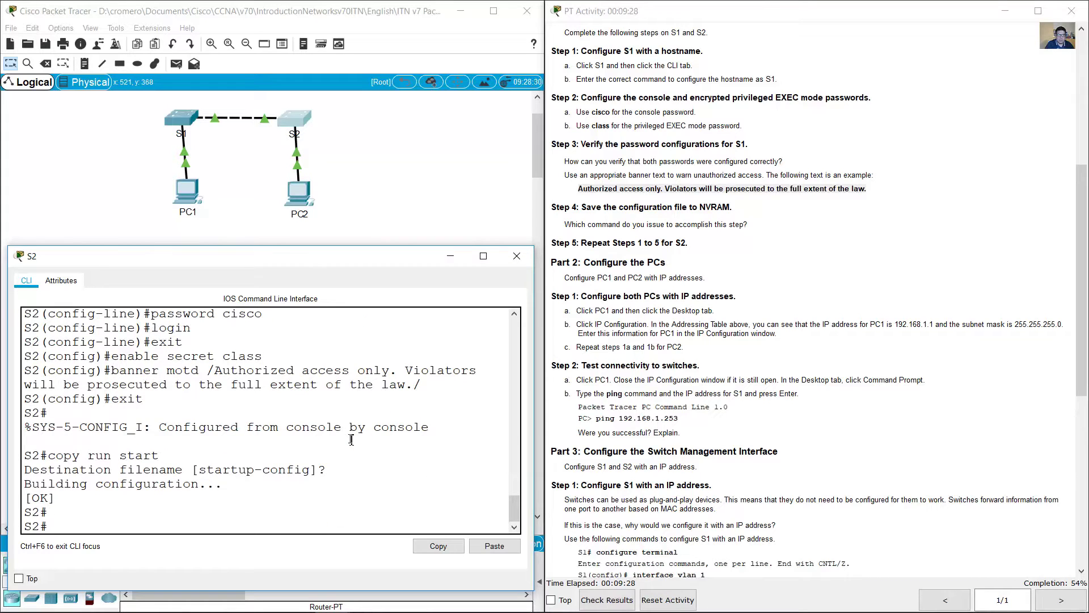
pyautogui.moveTo(160, 455)
pyautogui.mouseDown()
pyautogui.moveTo(50, 458)
pyautogui.moveTo(164, 453)
pyautogui.mouseUp()
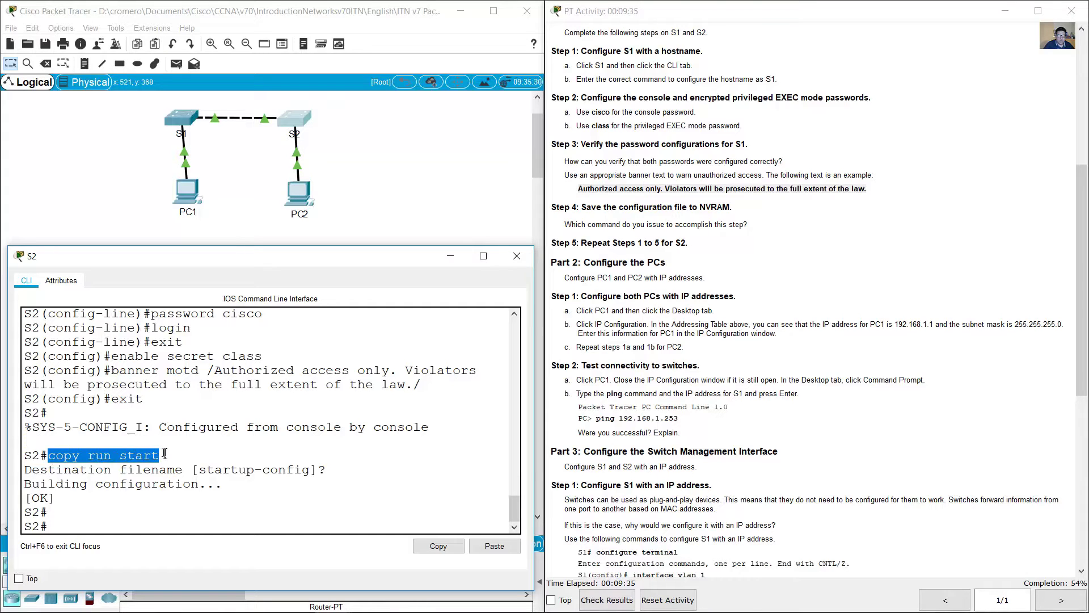
pyautogui.click(699, 267)
pyautogui.scroll(-2, 704, 273)
# Review the Part 2 'Configure the PCs' instructions
pyautogui.scroll(-3, 705, 275)
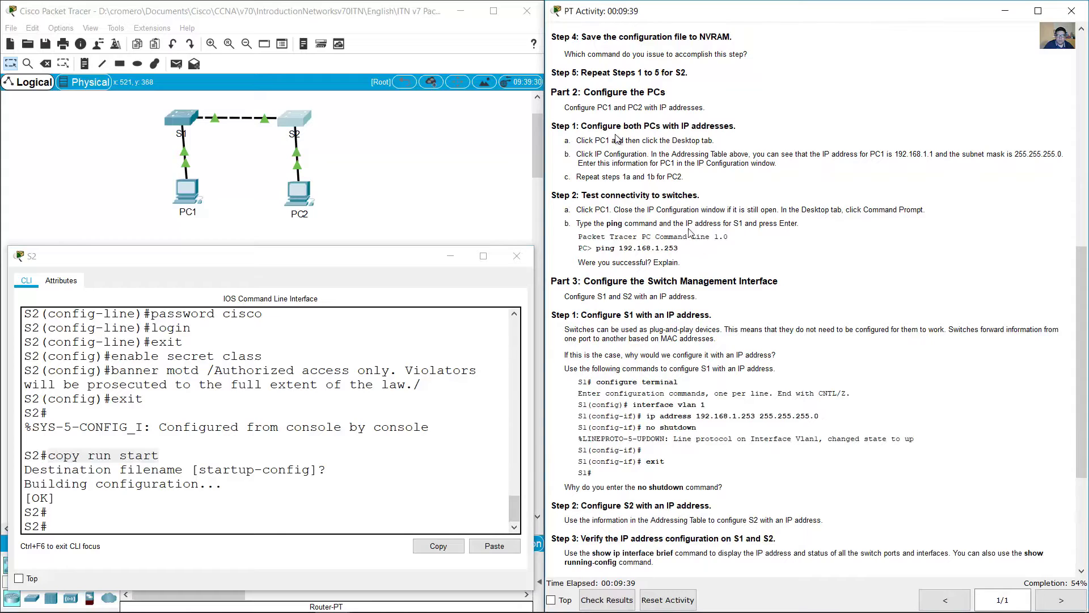
pyautogui.moveTo(587, 92); pyautogui.dragTo(669, 92)
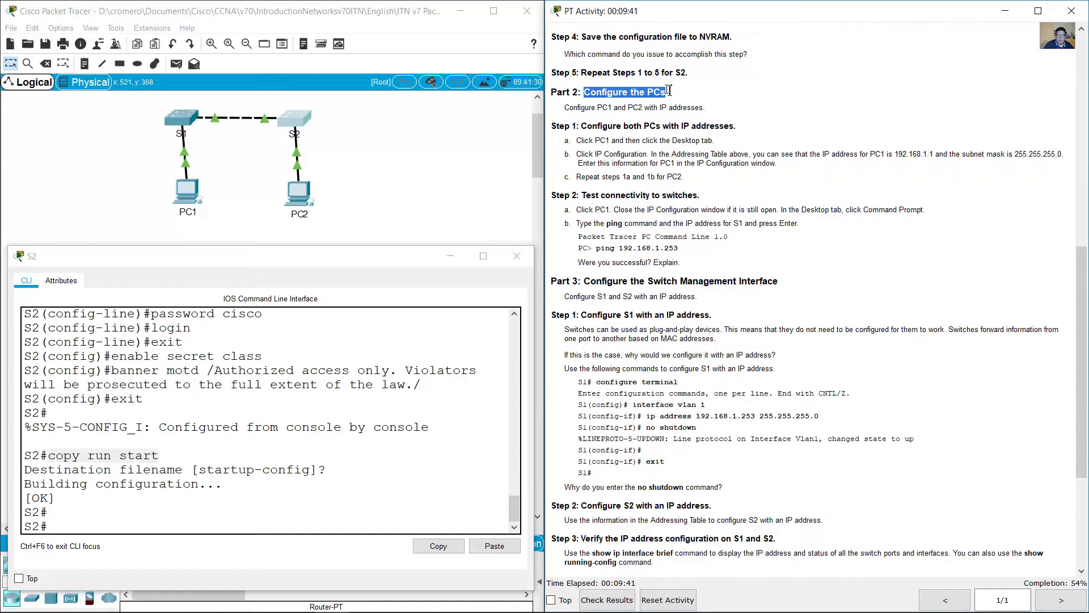
pyautogui.moveTo(563, 107); pyautogui.dragTo(707, 109)
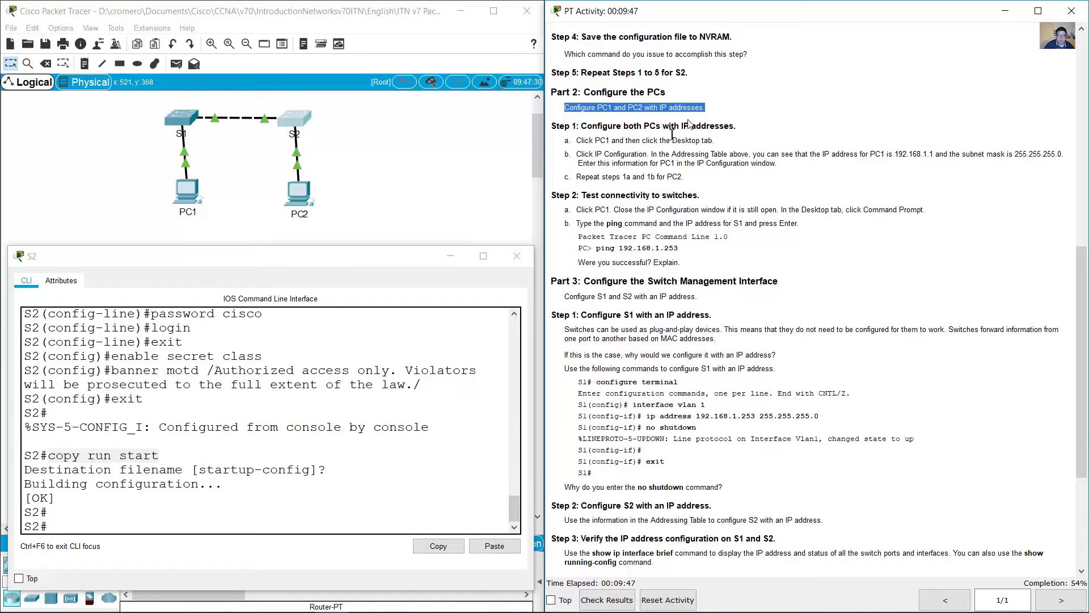
pyautogui.click(710, 147)
# Find PC1's IP address in the Addressing Table and open PC1's window
pyautogui.scroll(6, 709, 146)
pyautogui.scroll(2, 709, 146)
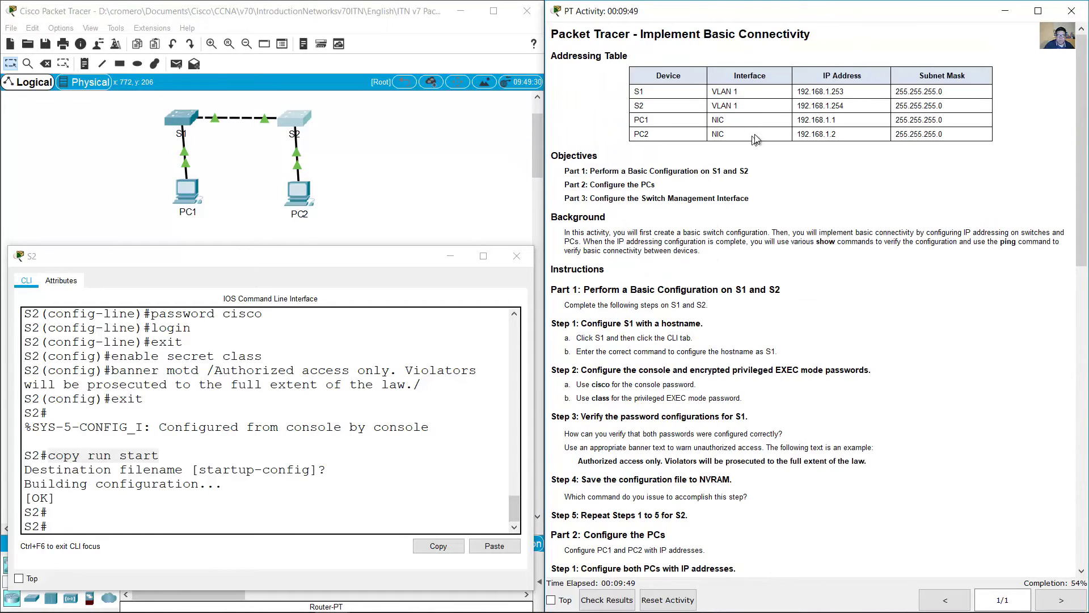
pyautogui.moveTo(635, 120); pyautogui.dragTo(969, 136)
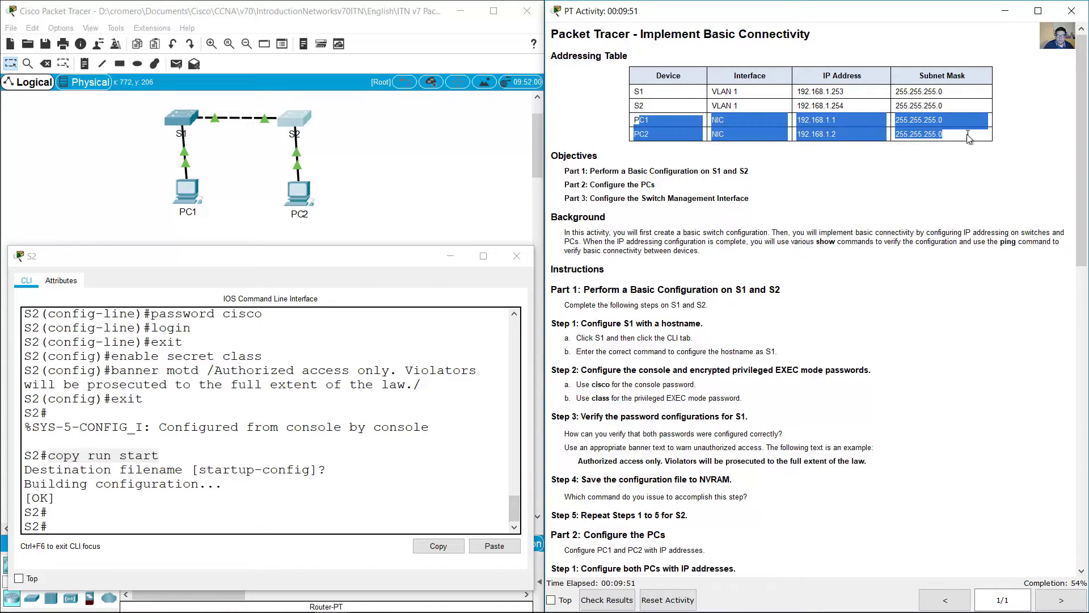
pyautogui.click(805, 121)
pyautogui.moveTo(805, 121); pyautogui.dragTo(844, 134)
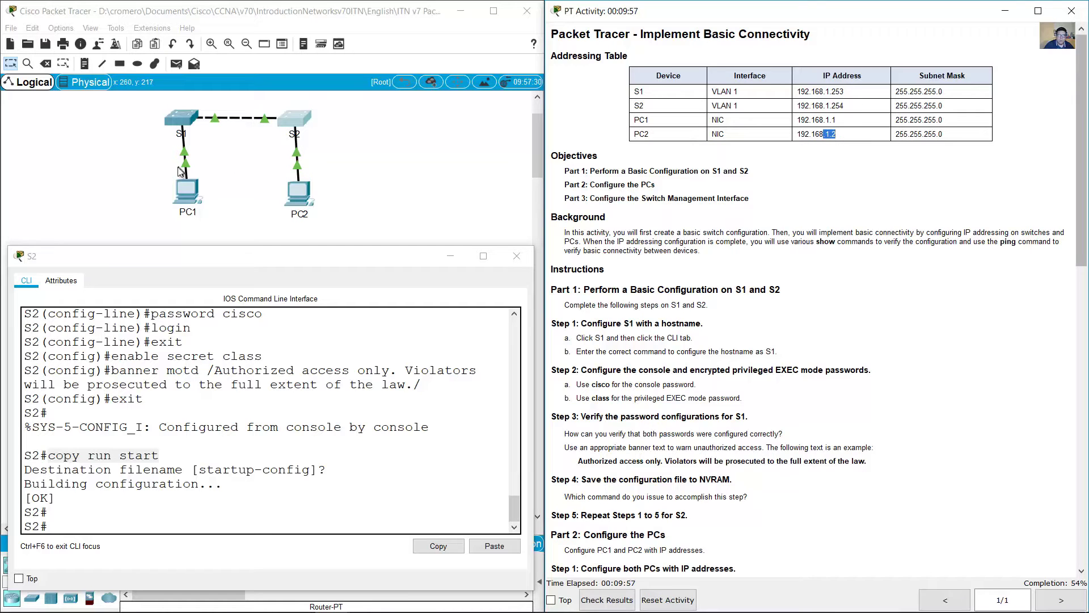
pyautogui.click(187, 191)
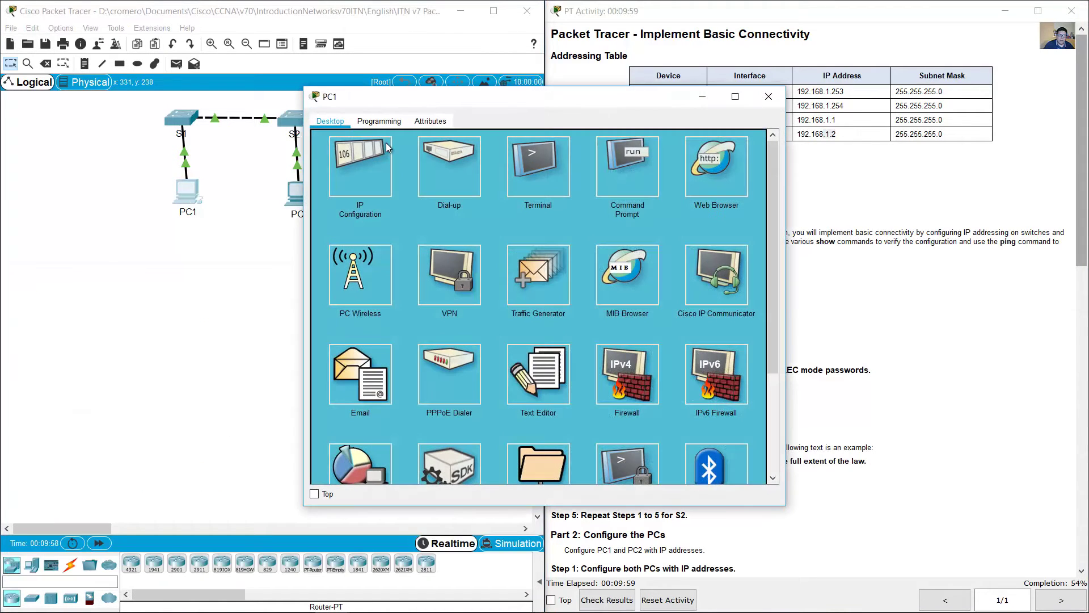
# Set PC1's IP address to 192.168.1.1 with subnet mask 255.255.255.0
pyautogui.click(373, 153)
pyautogui.moveTo(488, 97); pyautogui.dragTo(559, 123)
pyautogui.click(597, 232)
pyautogui.write('192.168.1.1')
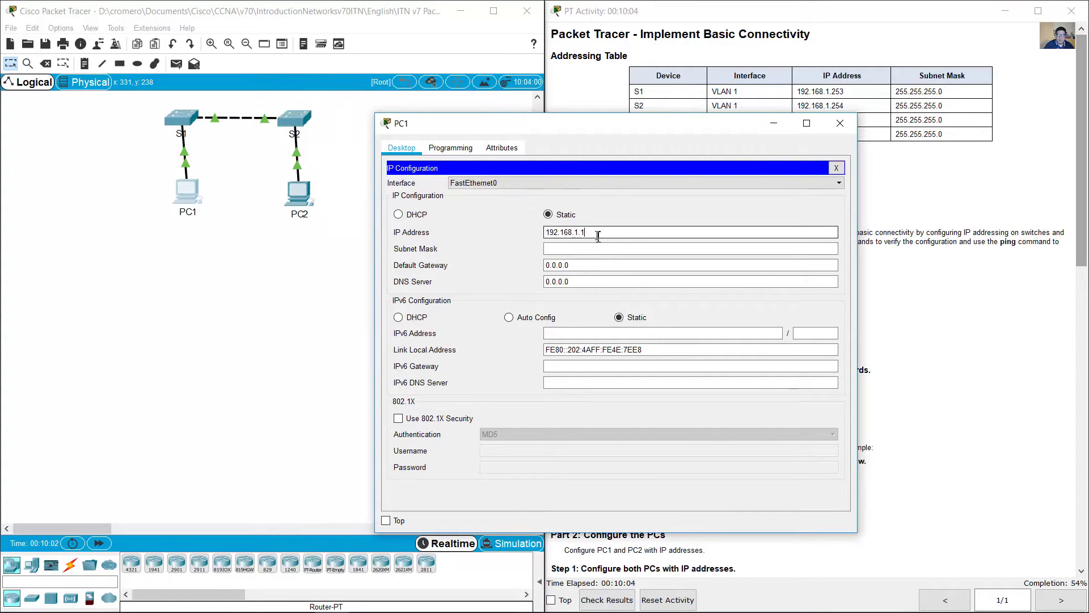
pyautogui.press('Tab')
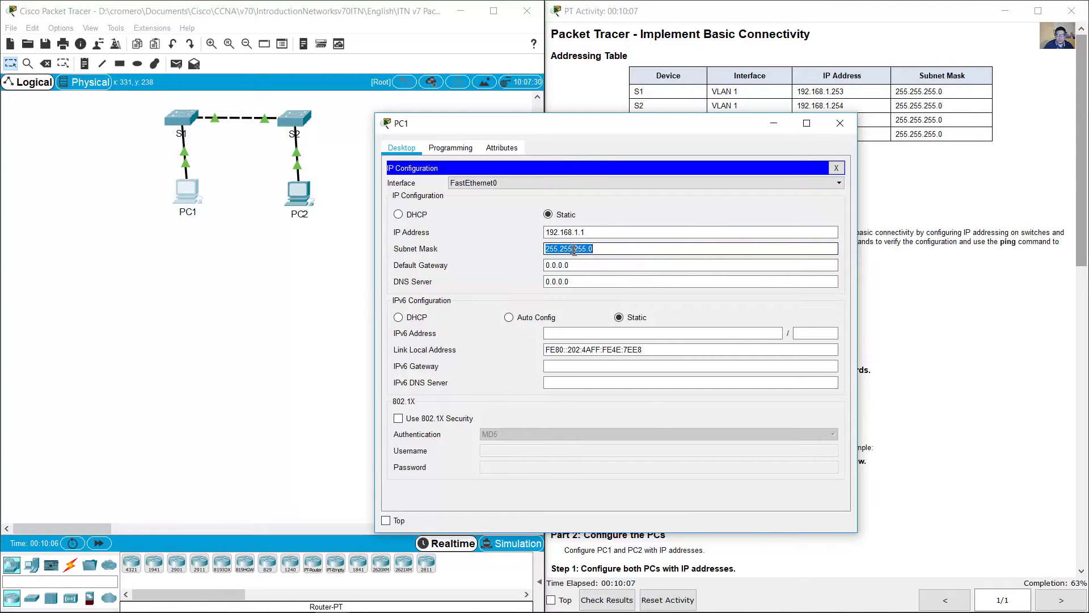
pyautogui.click(635, 248)
pyautogui.click(839, 123)
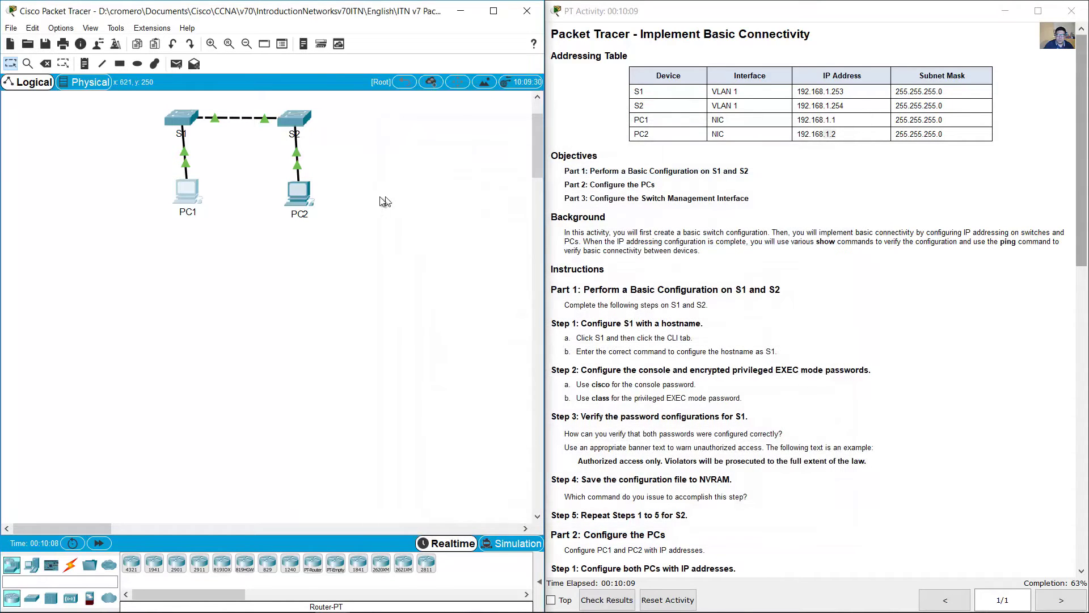
# Set PC2's IP address to 192.168.1.2 with subnet mask 255.255.255.0
pyautogui.click(298, 194)
pyautogui.click(358, 205)
pyautogui.click(485, 208)
pyautogui.write('192.168.')
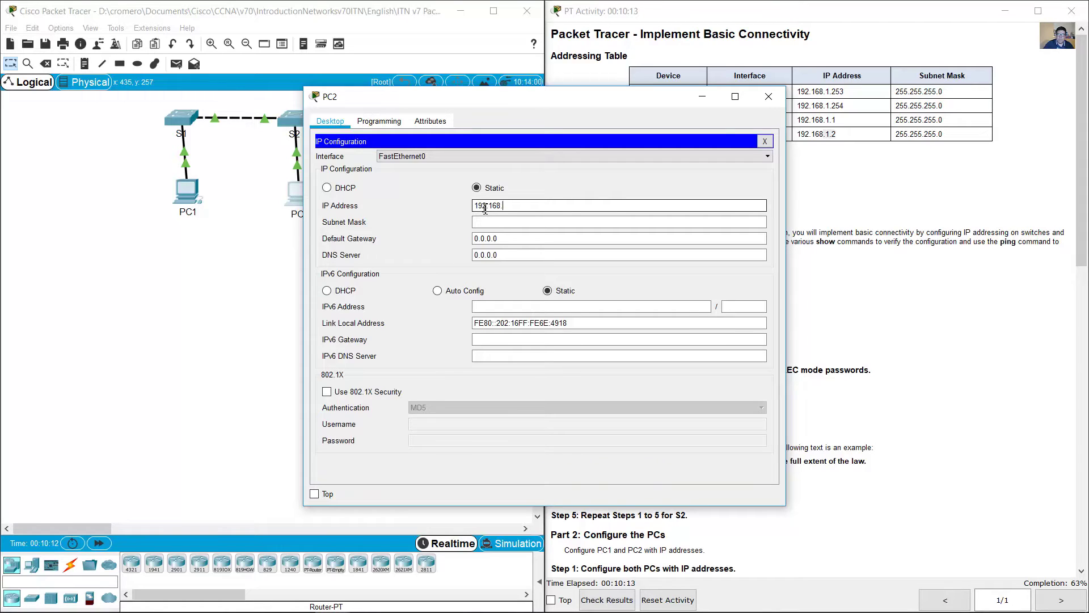
pyautogui.press('Tab')
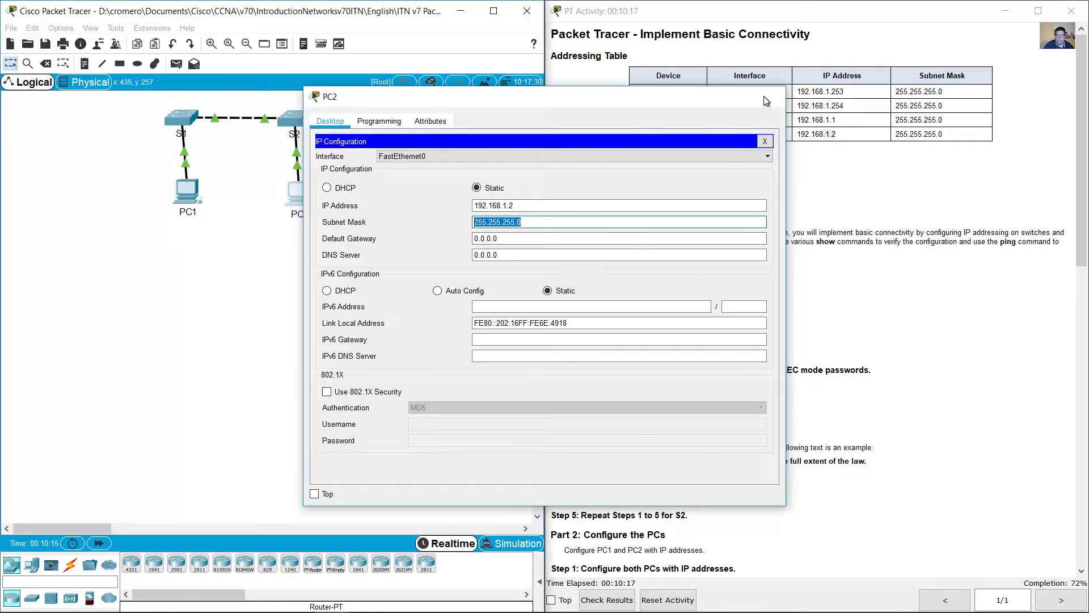
pyautogui.click(767, 97)
pyautogui.scroll(-5, 664, 314)
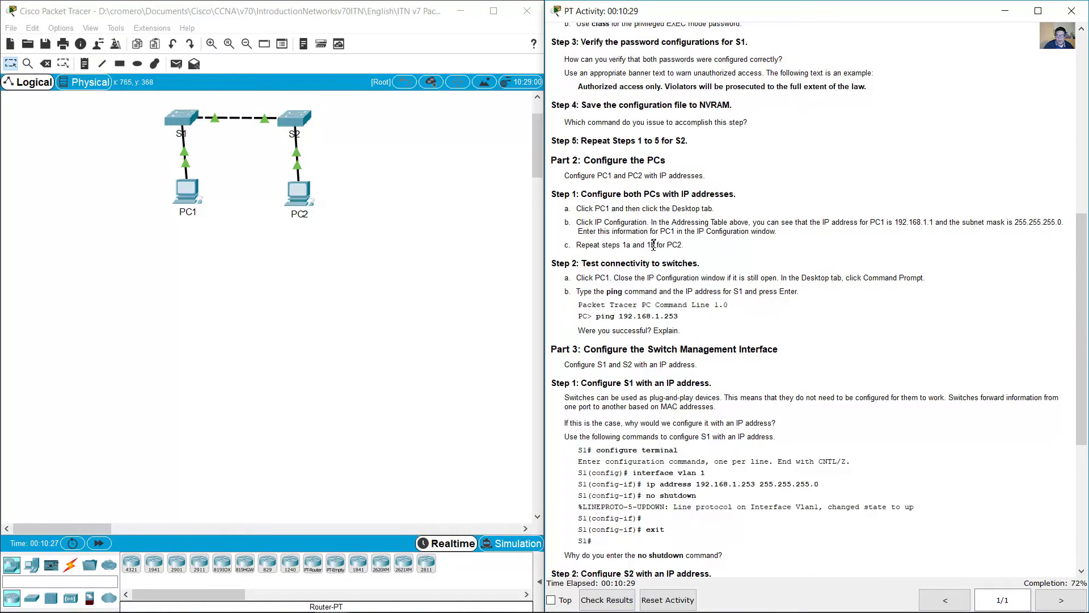
pyautogui.moveTo(586, 264); pyautogui.dragTo(733, 276)
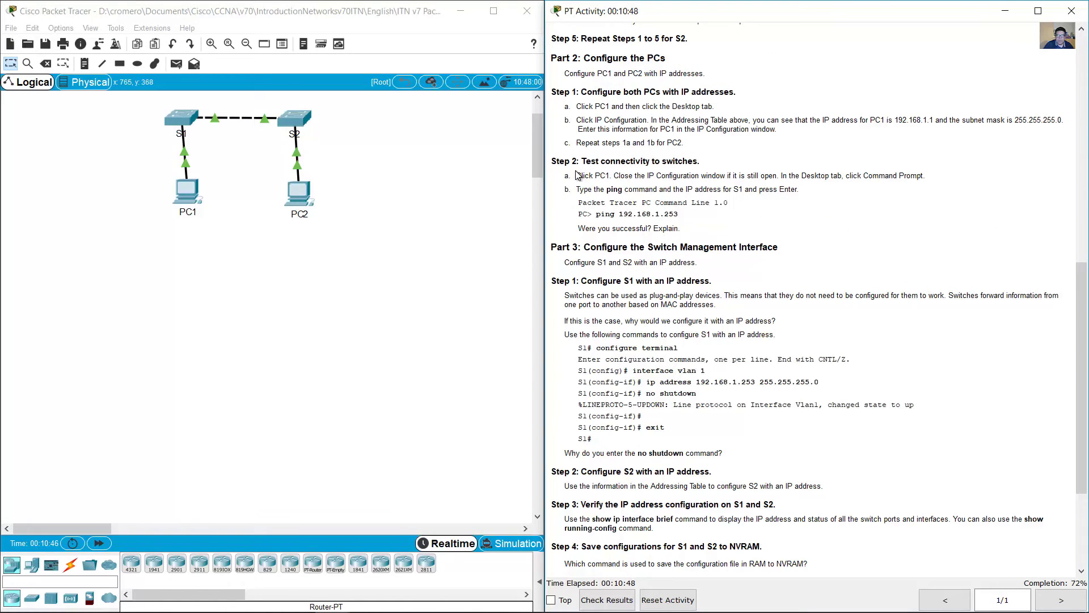
pyautogui.moveTo(576, 175); pyautogui.dragTo(944, 176)
# Open PC1's Command Prompt after closing its IP Configuration panel
pyautogui.click(191, 200)
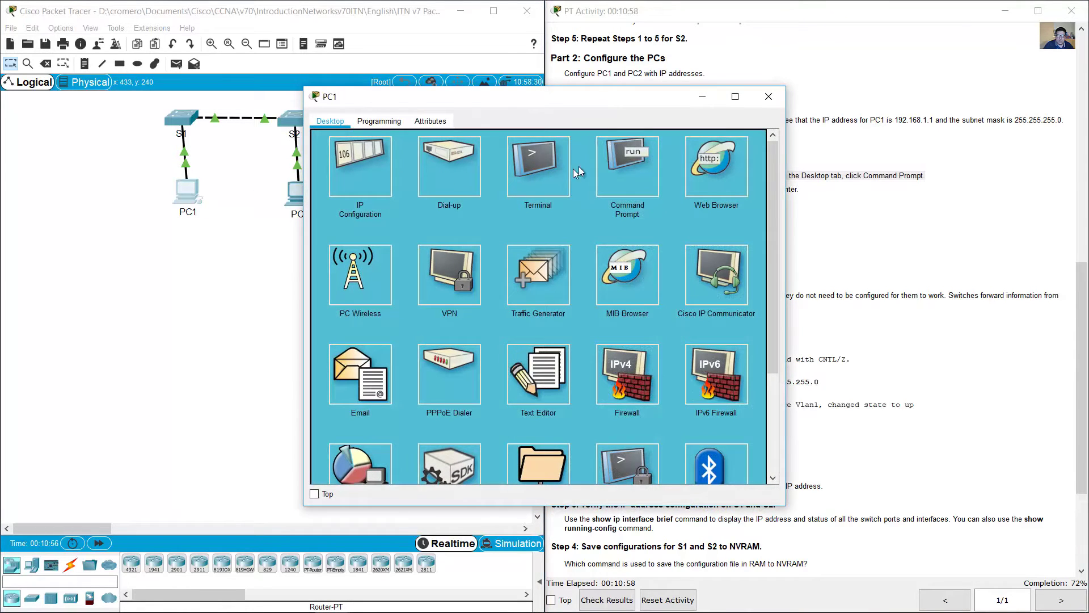
pyautogui.click(388, 182)
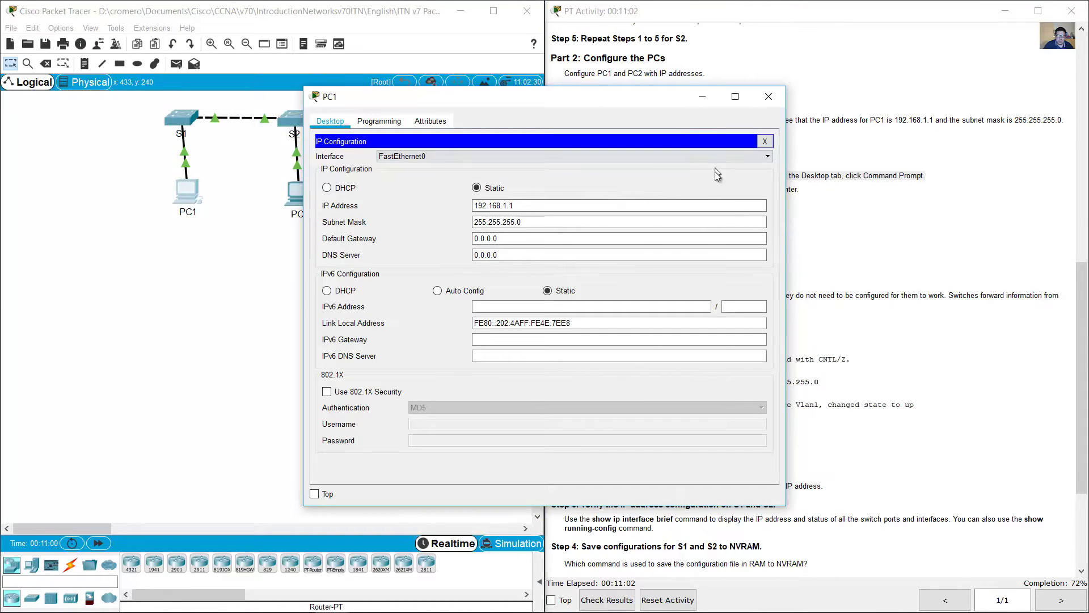
pyautogui.click(763, 142)
pyautogui.click(622, 164)
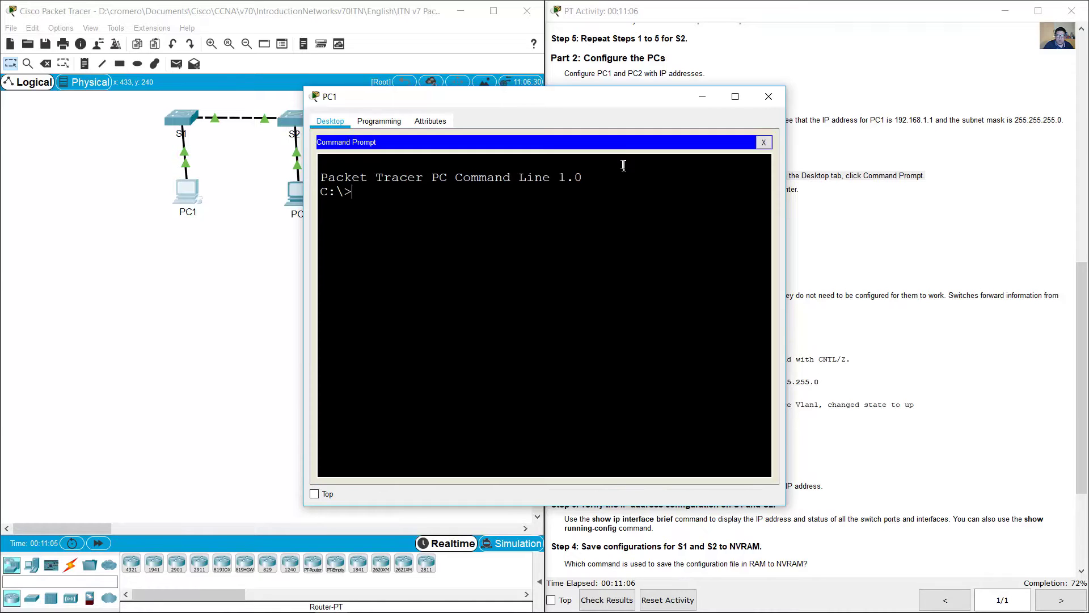
pyautogui.moveTo(636, 98); pyautogui.dragTo(336, 231)
# Look up S1's address 192.168.1.253 and the example ping command in the instructions
pyautogui.click(582, 189)
pyautogui.moveTo(581, 189); pyautogui.dragTo(808, 191)
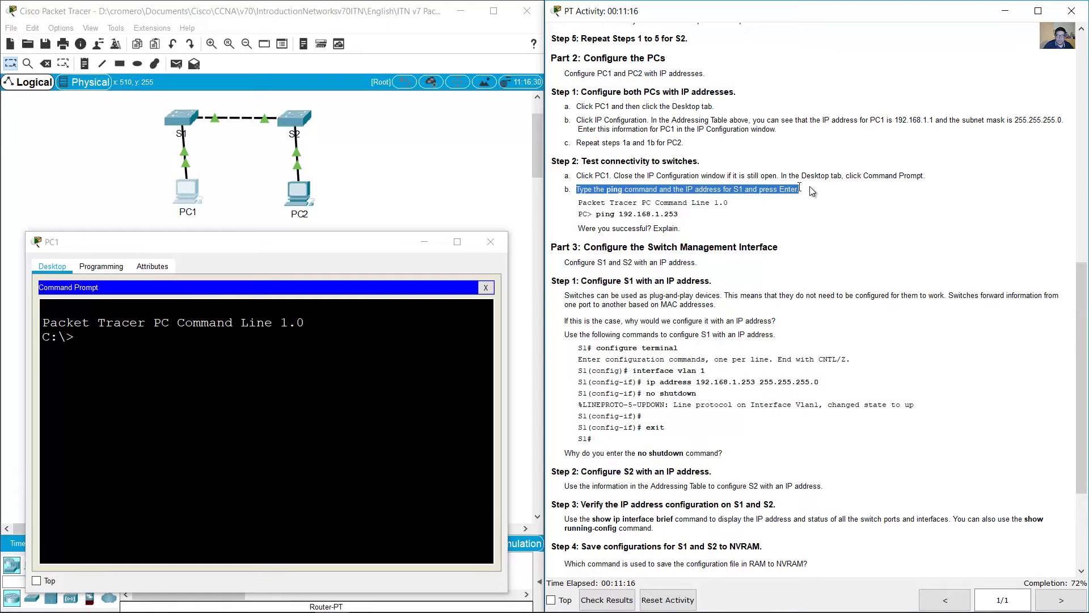
pyautogui.scroll(10, 809, 191)
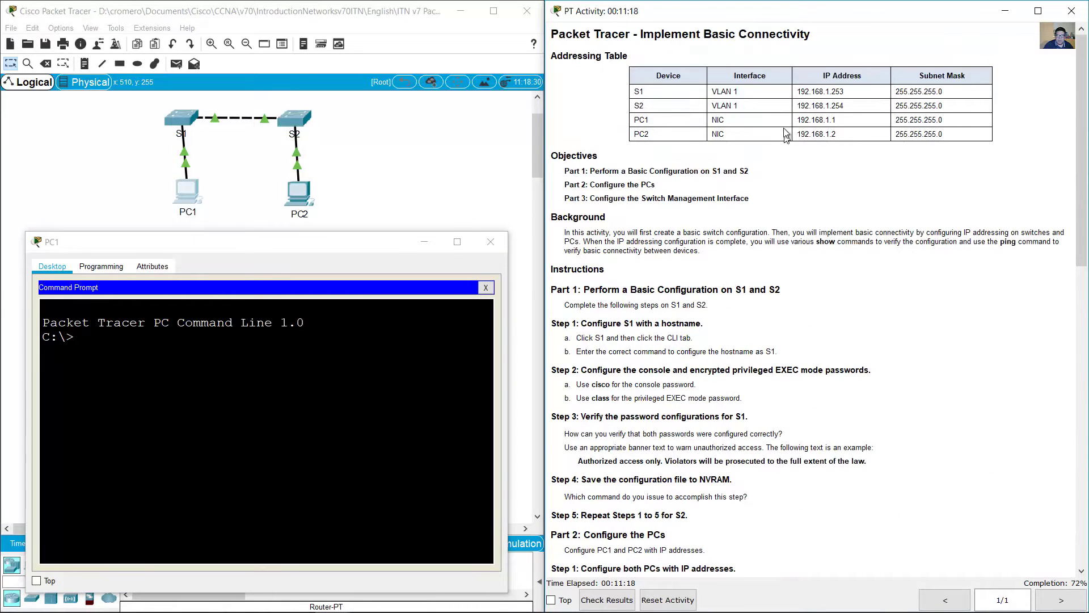
pyautogui.moveTo(800, 92); pyautogui.dragTo(850, 93)
pyautogui.scroll(-12, 799, 322)
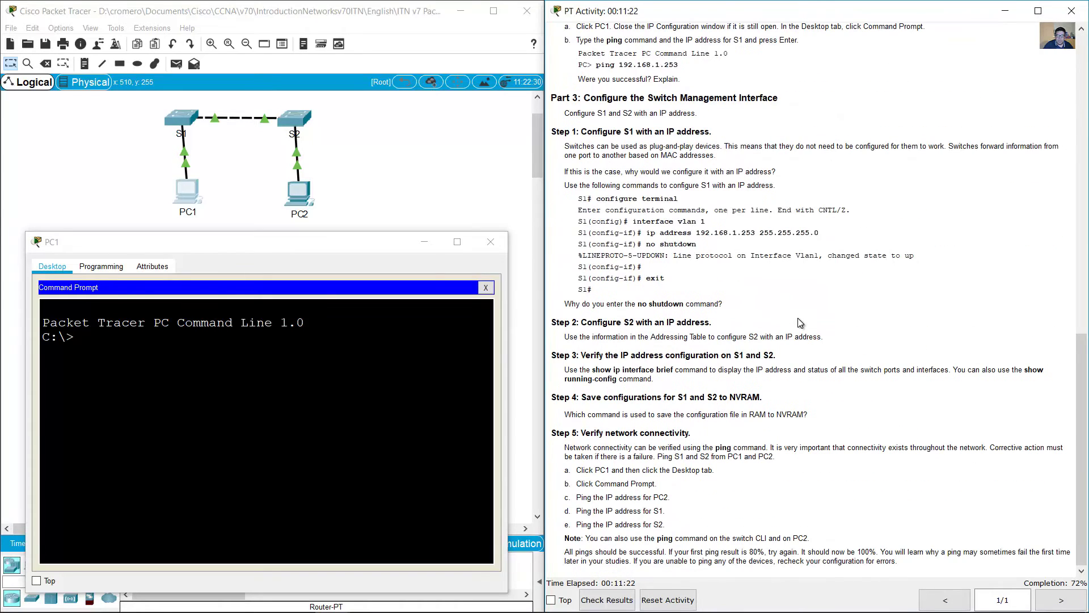
pyautogui.scroll(3, 723, 248)
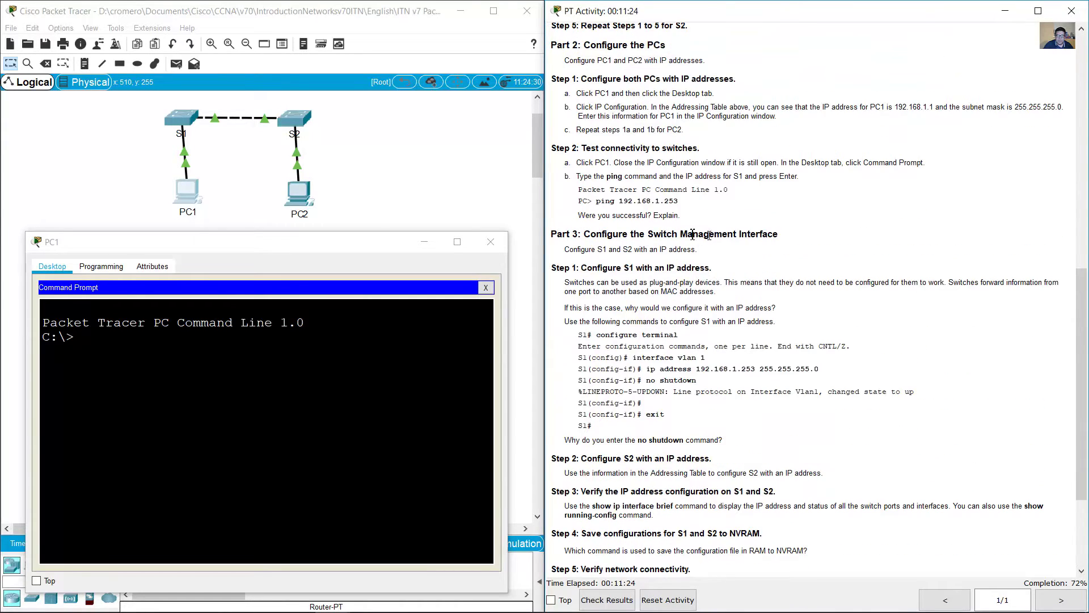
pyautogui.moveTo(596, 201); pyautogui.dragTo(679, 201)
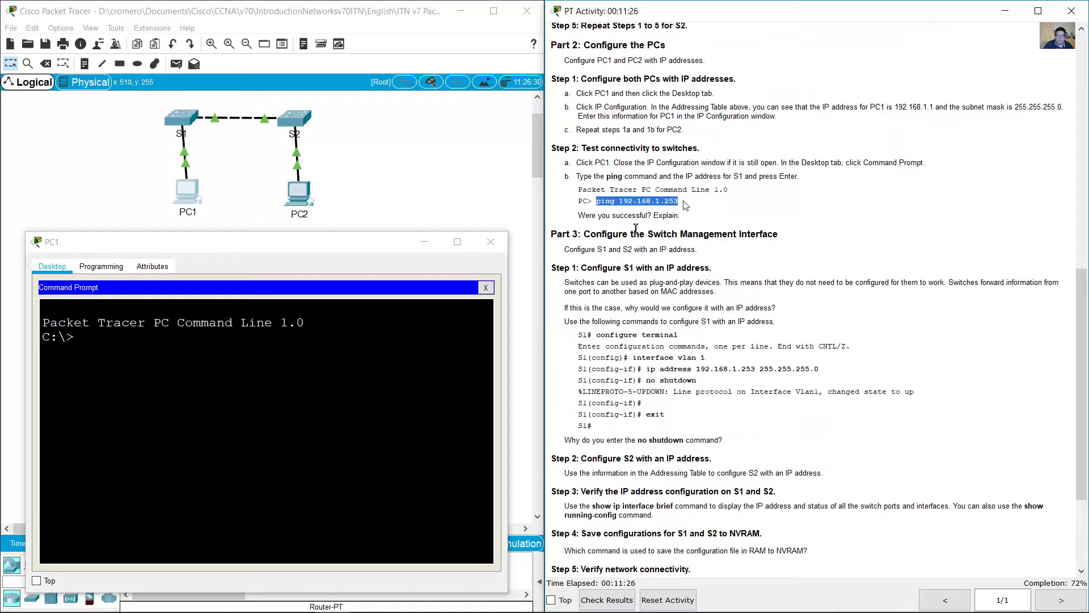
# Ping 192.168.1.253 from PC1, getting 4 sent, 0 received, 100% loss
pyautogui.click(275, 354)
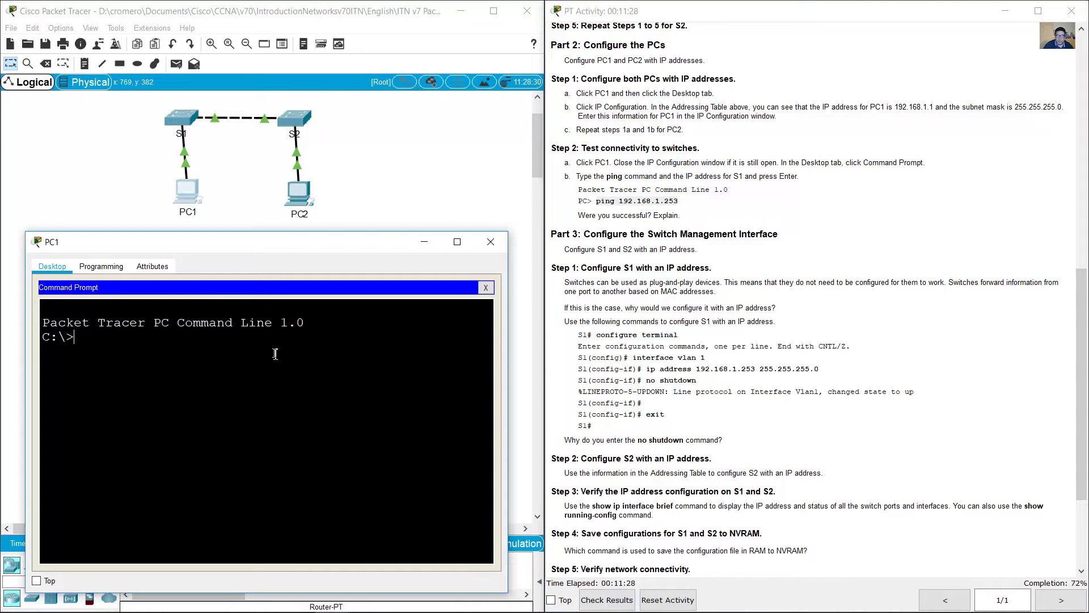
pyautogui.write('ping 192.1')
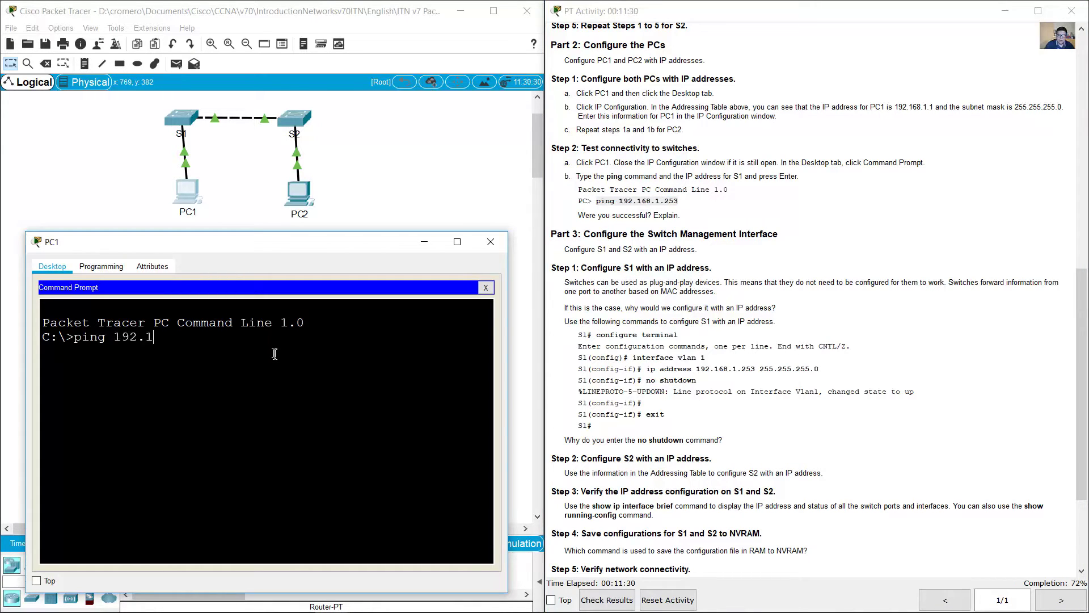
pyautogui.write('68.1.253')
pyautogui.press('Return')
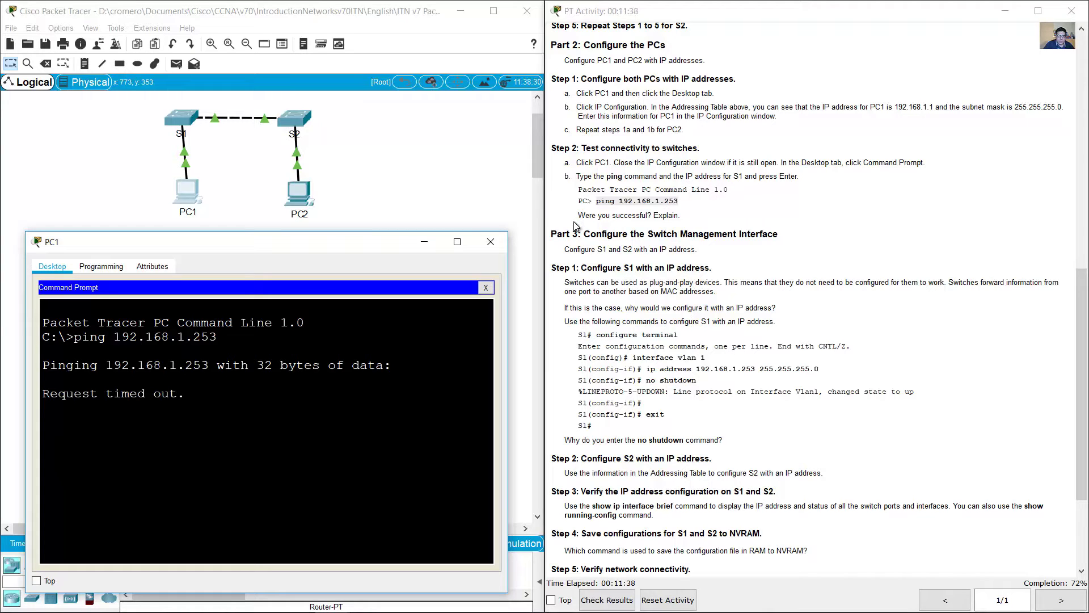
pyautogui.moveTo(578, 215); pyautogui.dragTo(683, 223)
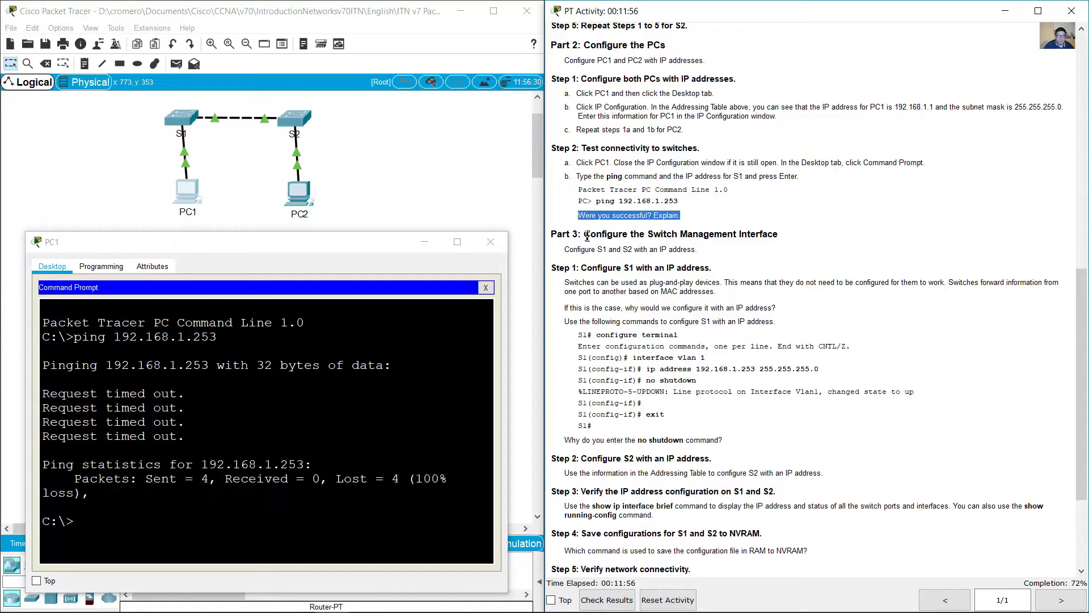
pyautogui.moveTo(587, 235); pyautogui.dragTo(782, 229)
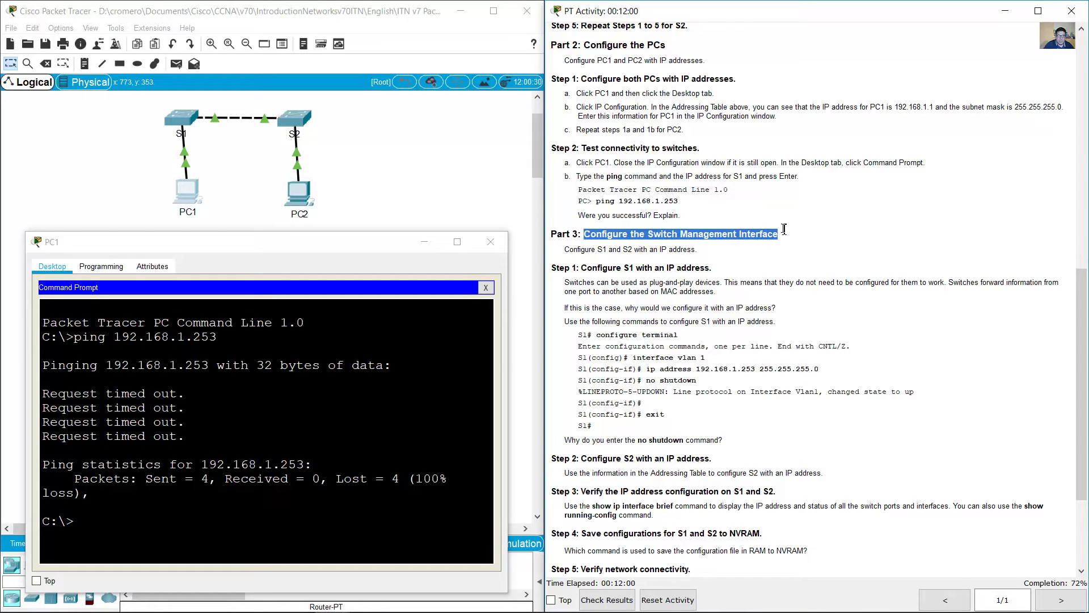
# Read Part 3 Step 1 on switch management addresses and the listed S1 commands
pyautogui.scroll(-3, 784, 228)
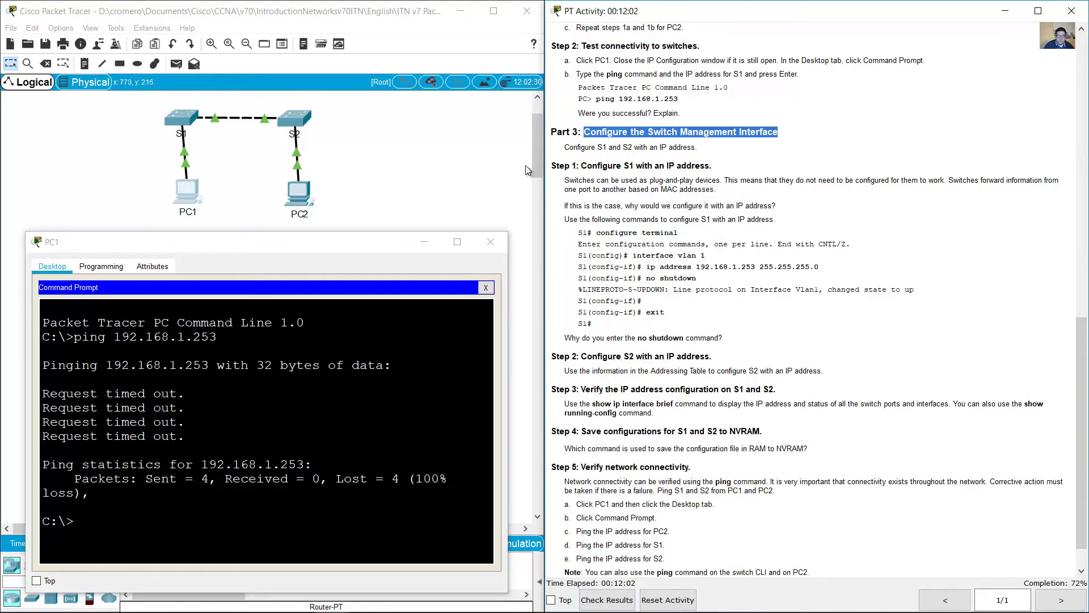
pyautogui.click(573, 147)
pyautogui.moveTo(573, 147); pyautogui.dragTo(704, 151)
pyautogui.scroll(-1, 701, 150)
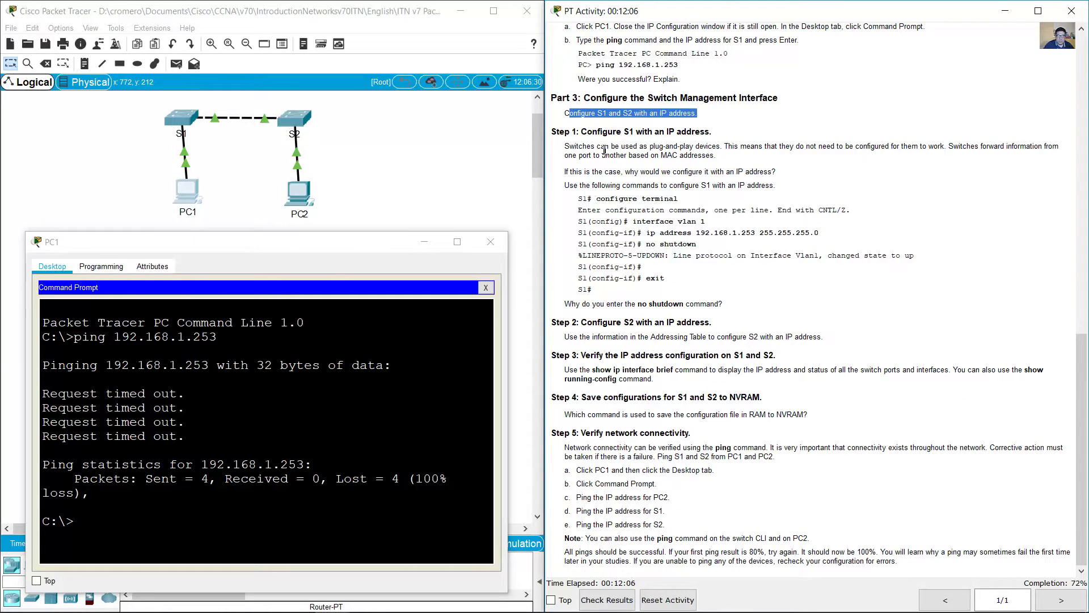
pyautogui.moveTo(581, 132); pyautogui.dragTo(709, 133)
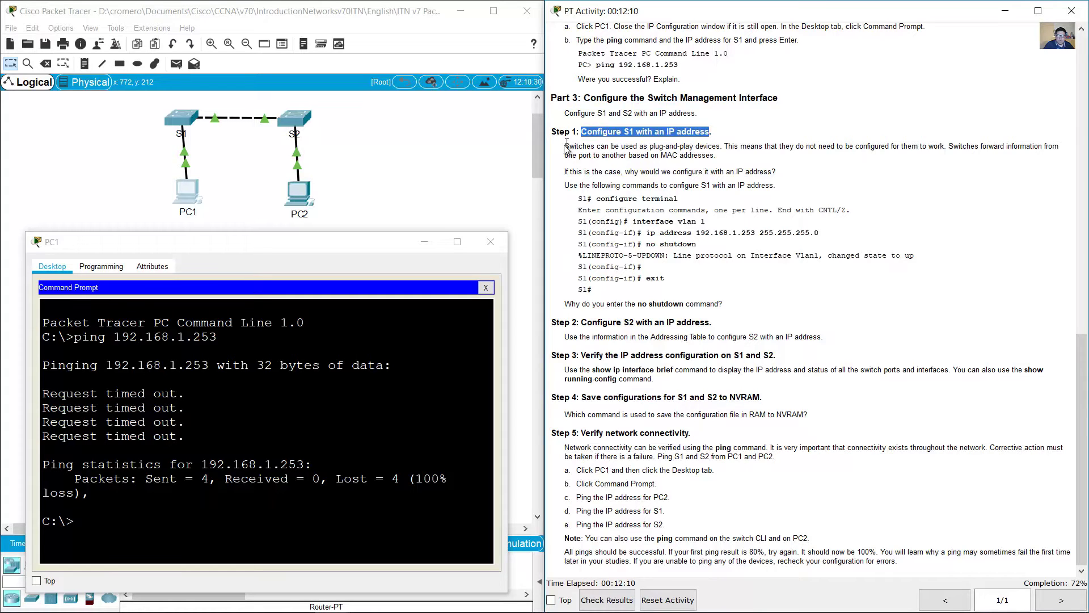
pyautogui.moveTo(569, 145); pyautogui.dragTo(728, 158)
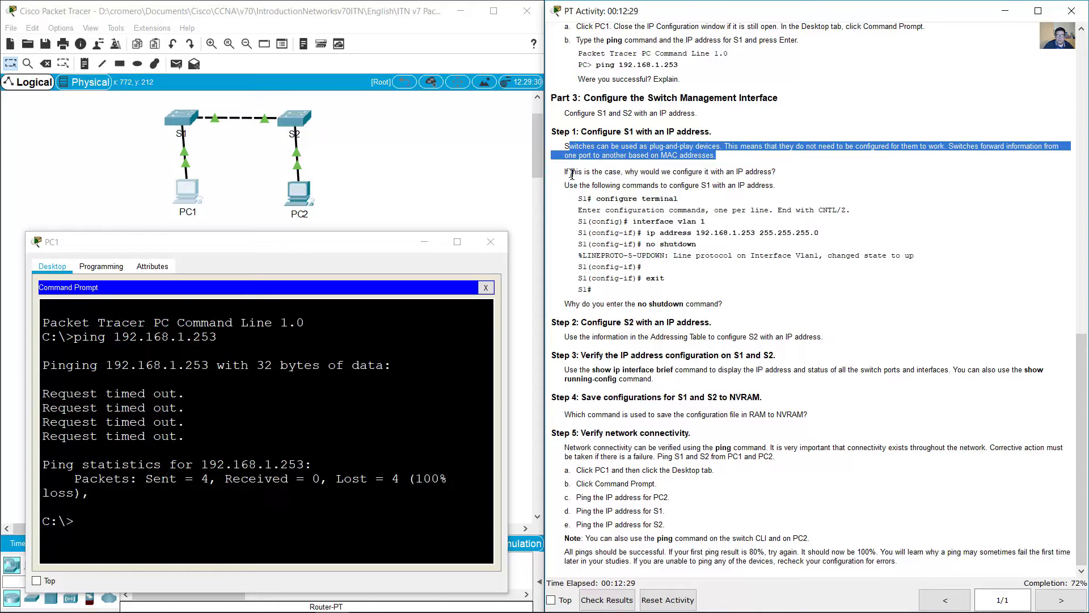
pyautogui.moveTo(570, 173); pyautogui.dragTo(843, 177)
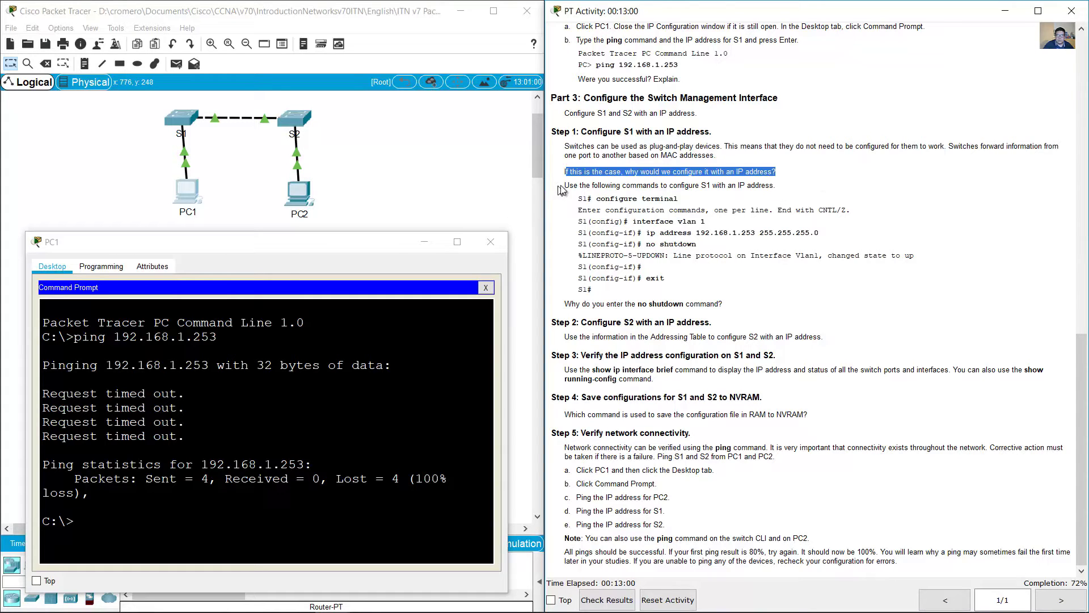
pyautogui.moveTo(565, 187); pyautogui.dragTo(663, 186)
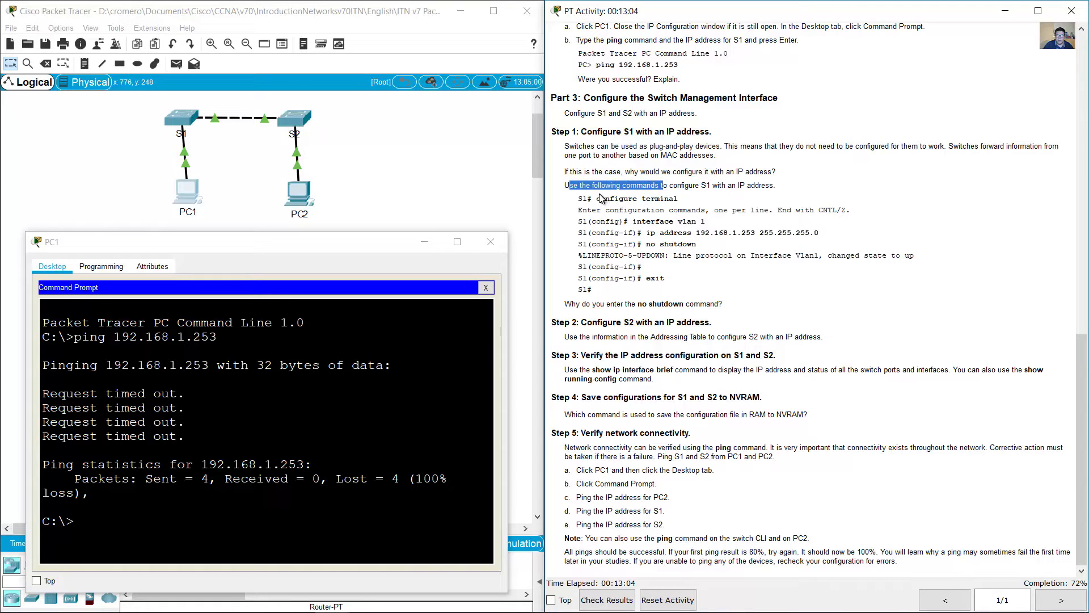
pyautogui.moveTo(596, 199); pyautogui.dragTo(675, 289)
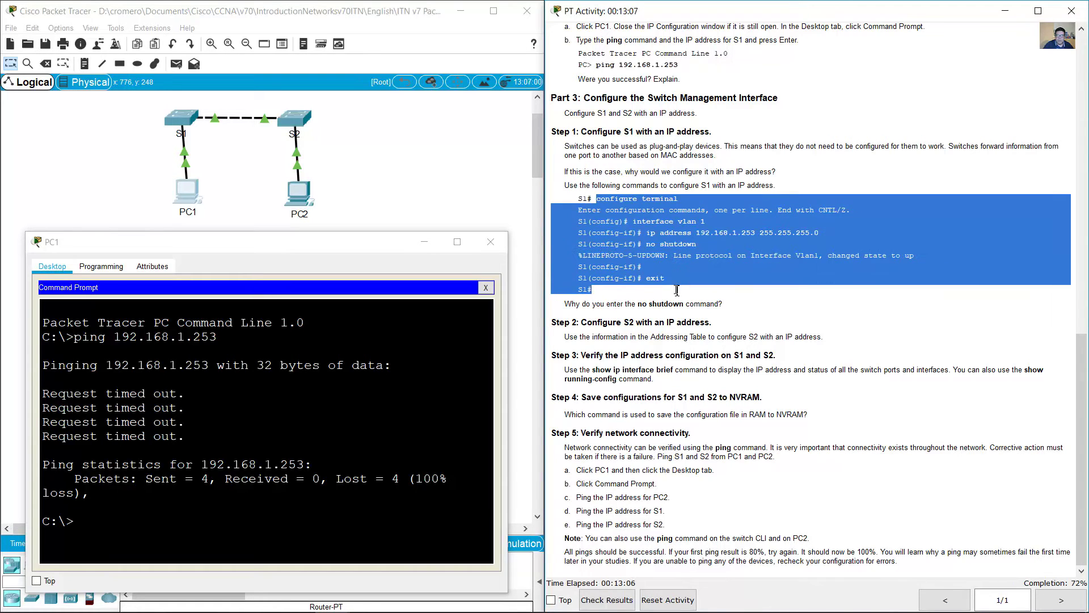
# Close PC1's window and open switch S1's CLI
pyautogui.click(466, 305)
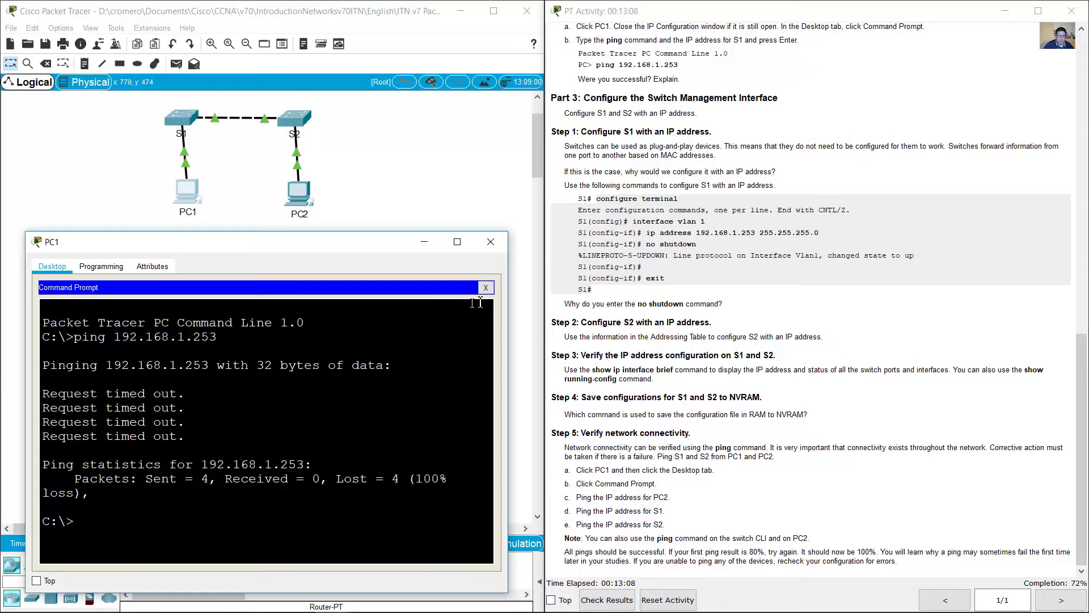
pyautogui.click(491, 242)
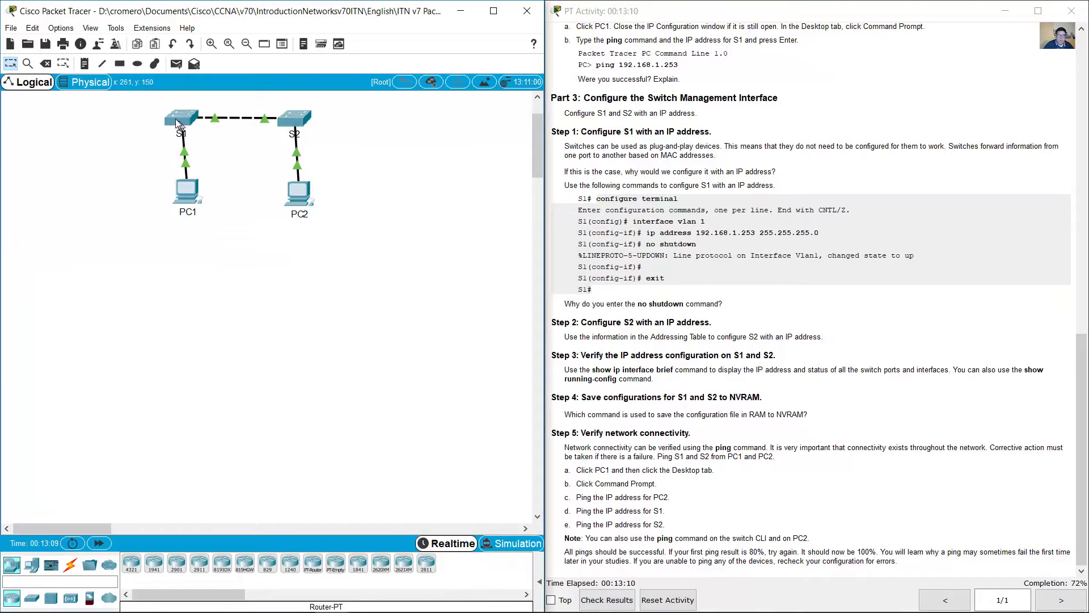
pyautogui.click(180, 126)
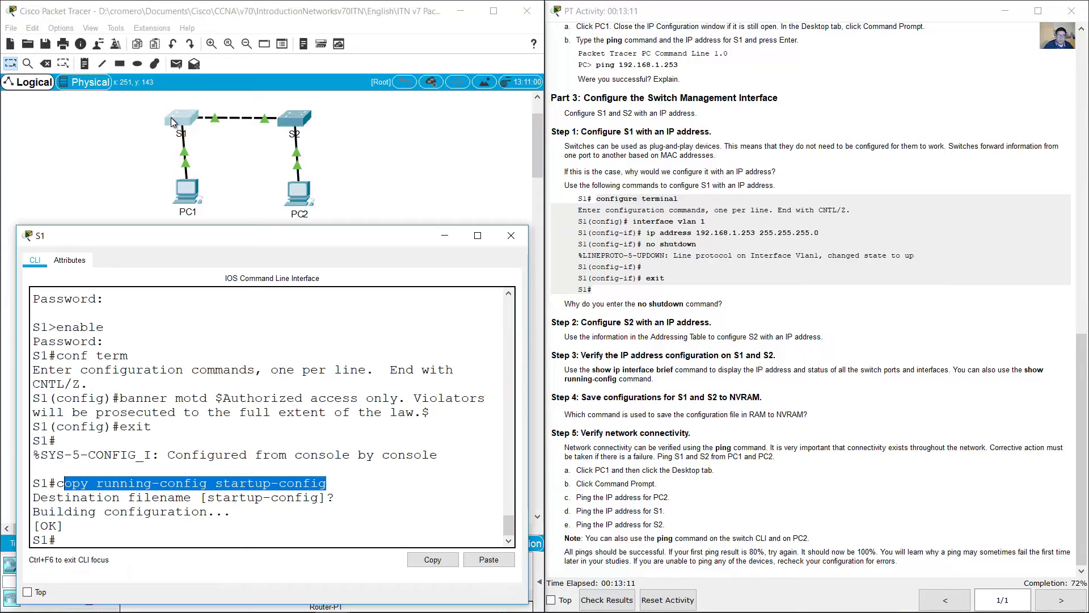
# Configure S1's interface VLAN 1 with 192.168.1.253 255.255.255.0 and no shutdown
pyautogui.click(72, 537)
pyautogui.press('Up')
pyautogui.press('Up')
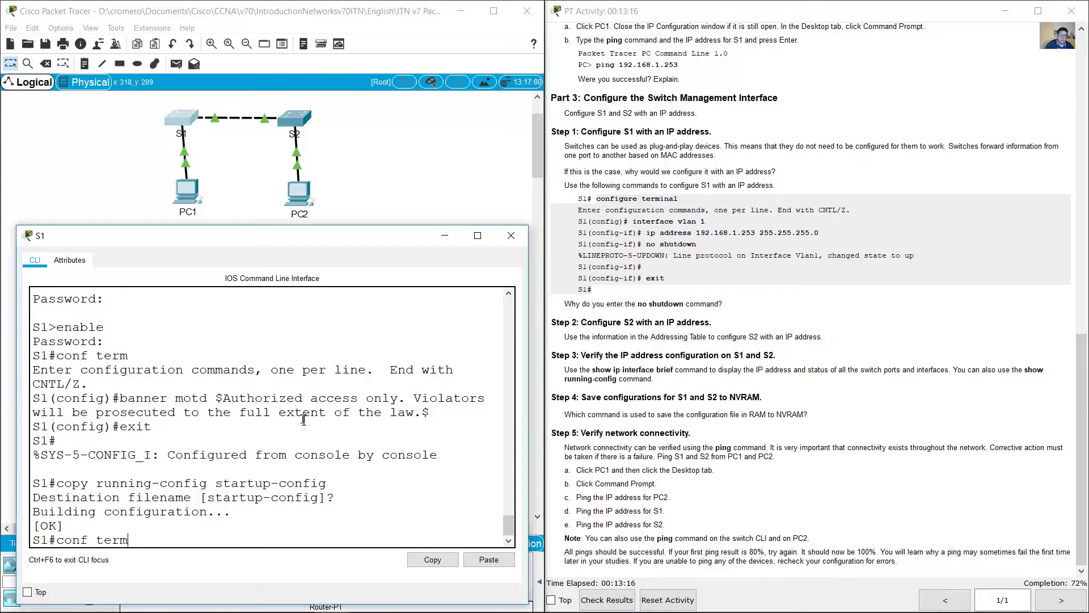
pyautogui.press('Return')
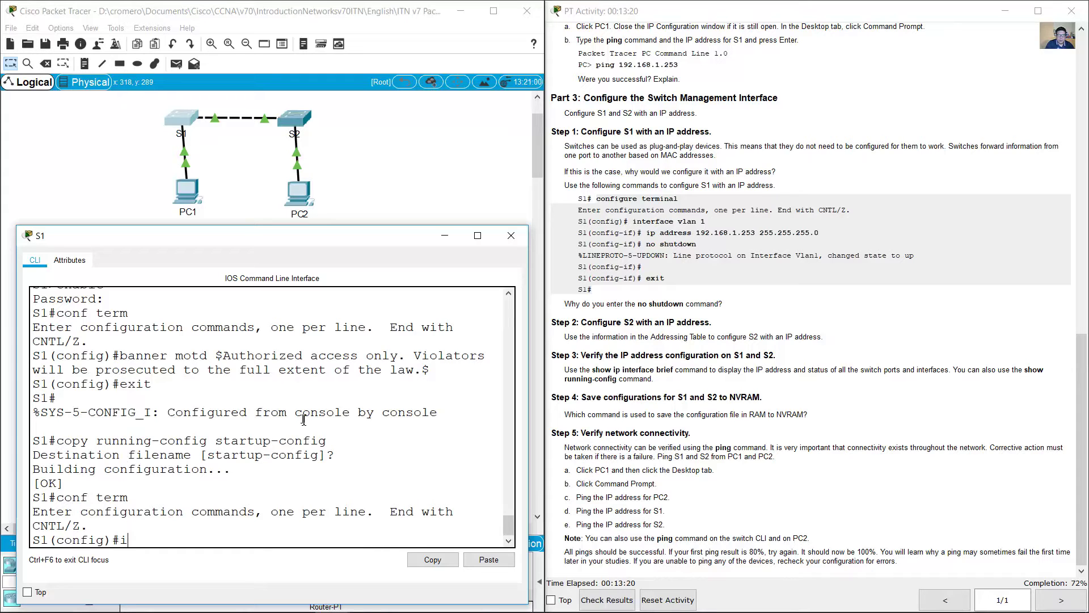
pyautogui.write('int vlan 1')
pyautogui.press('Return')
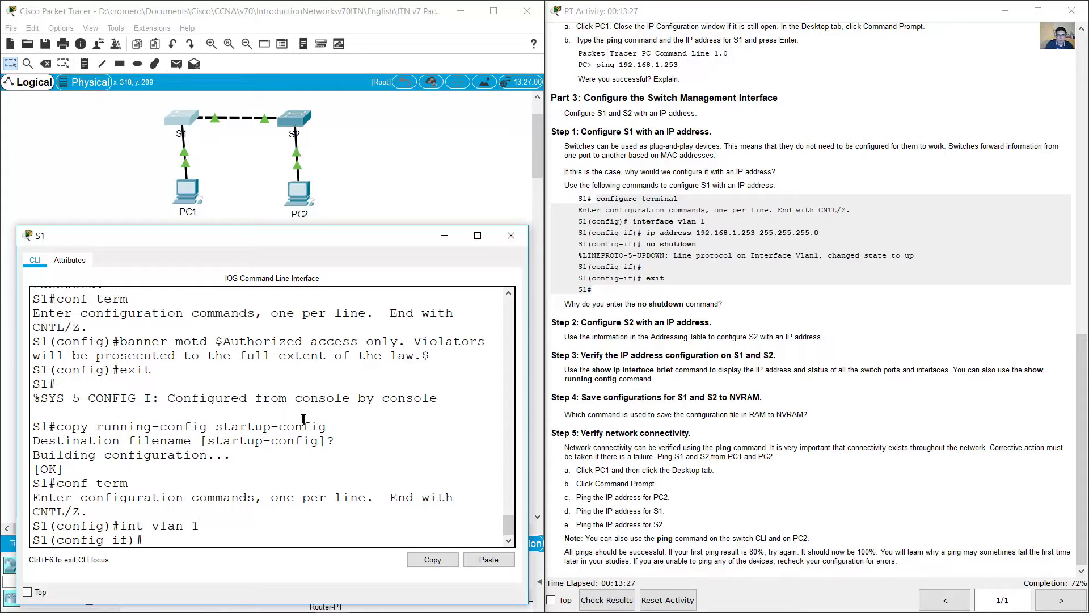
pyautogui.write('ip address 192.168.1')
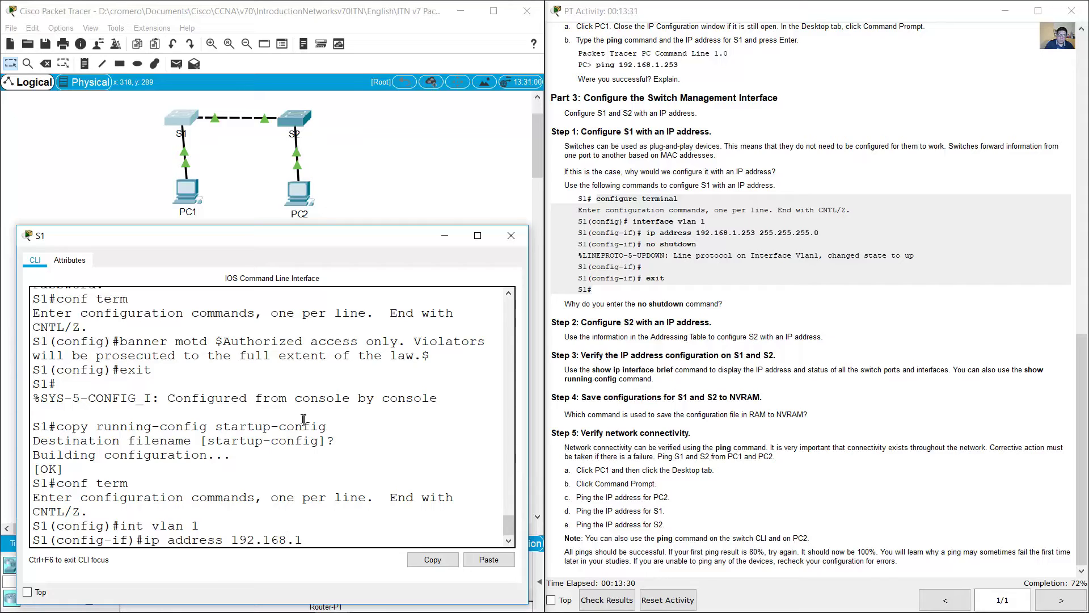
pyautogui.write('.253 255.255.255.0')
pyautogui.press('Return')
pyautogui.write('no shutdown')
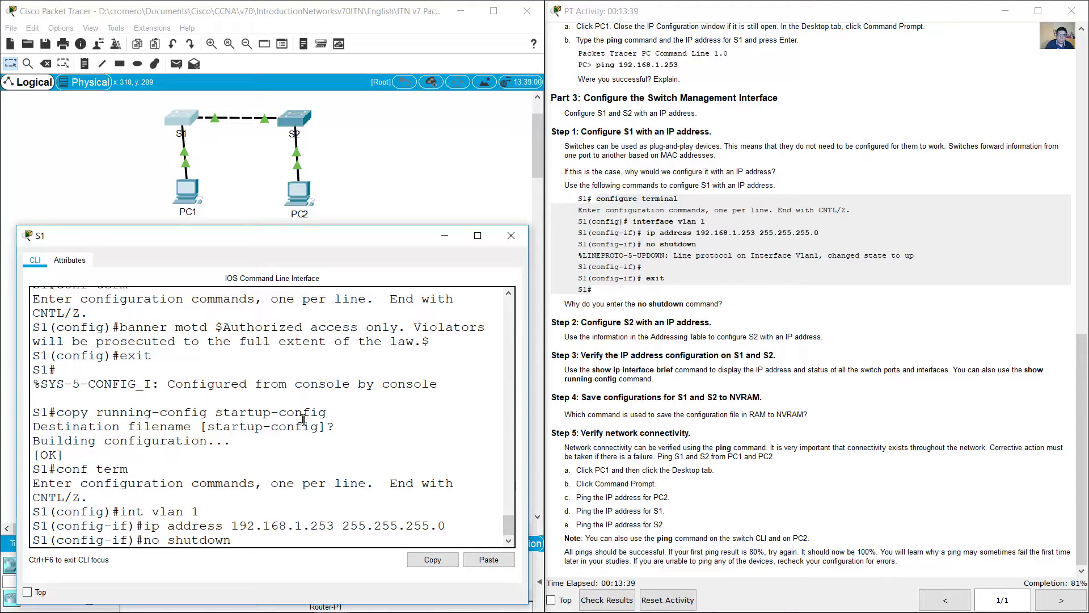
pyautogui.press('Return')
pyautogui.press('Return')
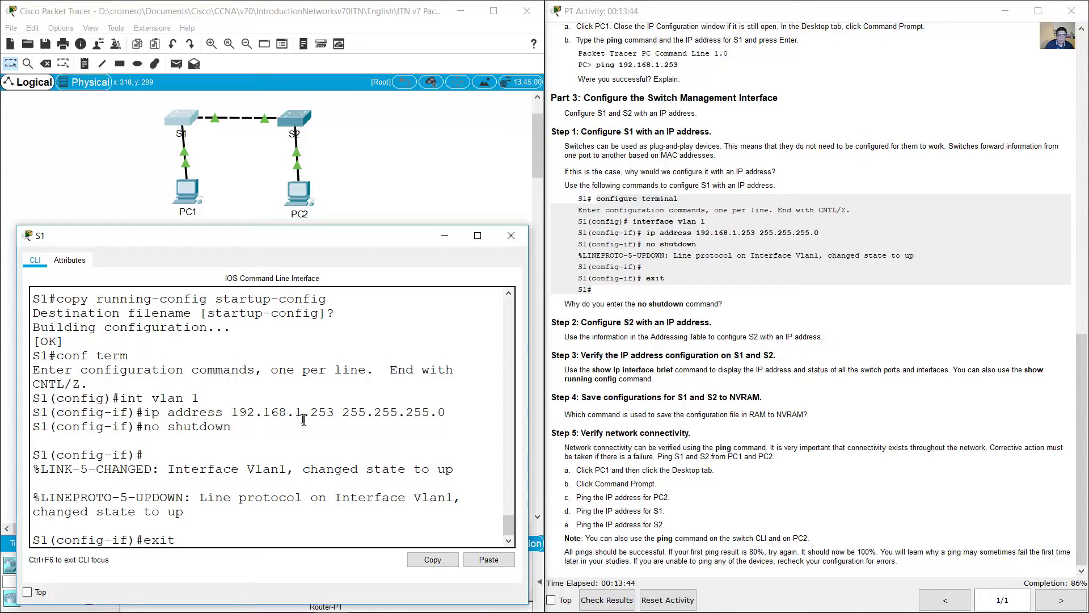
pyautogui.press('Return')
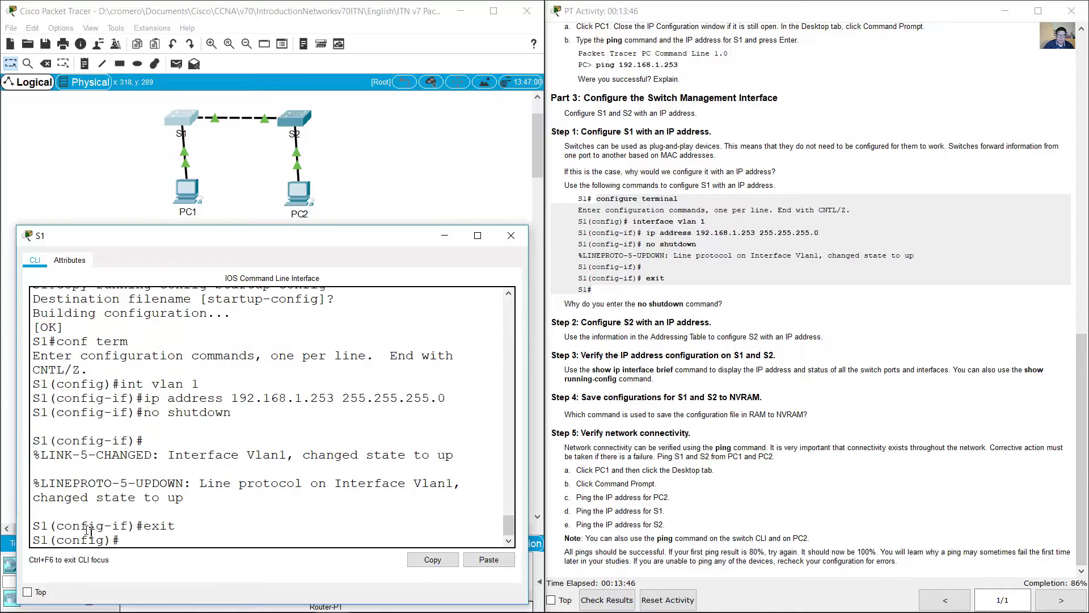
# Review the interface prompt and the no shutdown question in the instructions
pyautogui.moveTo(104, 527); pyautogui.dragTo(127, 537)
pyautogui.click(127, 536)
pyautogui.moveTo(564, 303); pyautogui.dragTo(729, 300)
pyautogui.click(727, 297)
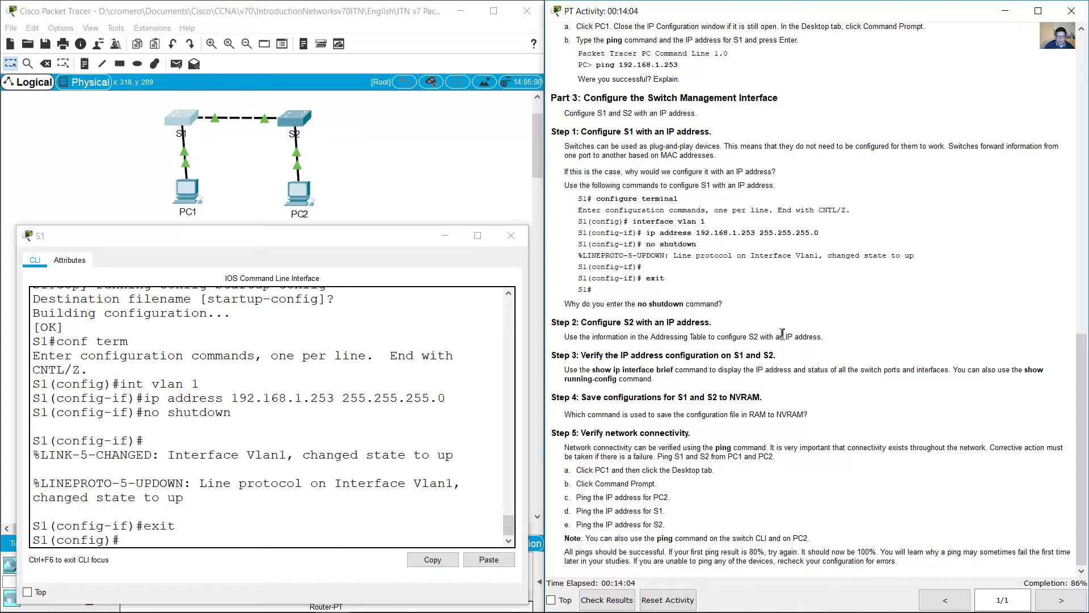
# Look up S2's address 192.168.1.254 and open S2's CLI prompt
pyautogui.moveTo(588, 322); pyautogui.dragTo(733, 315)
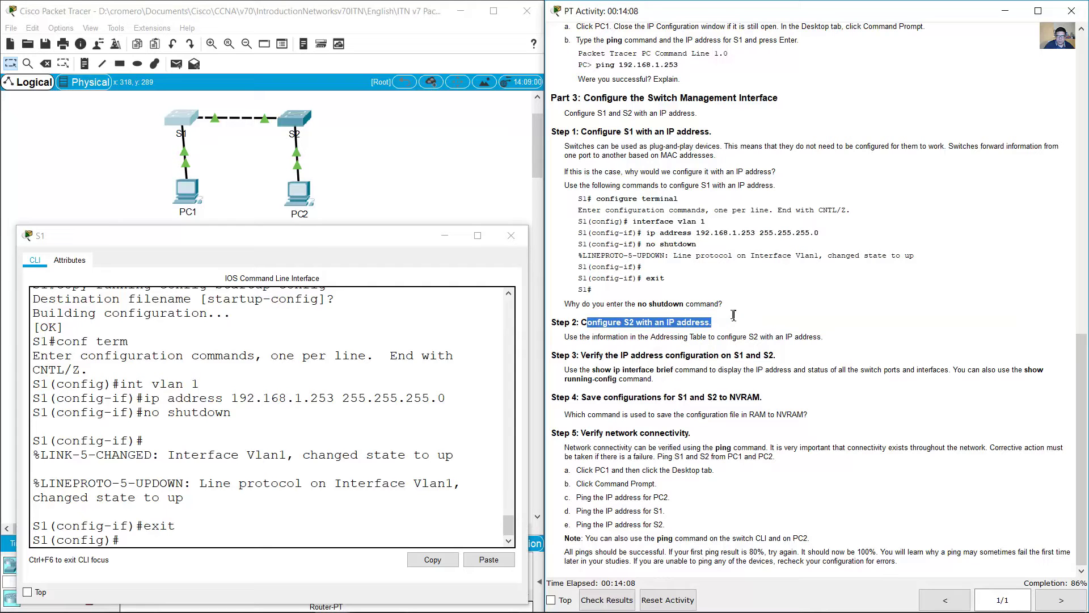
pyautogui.scroll(15, 765, 271)
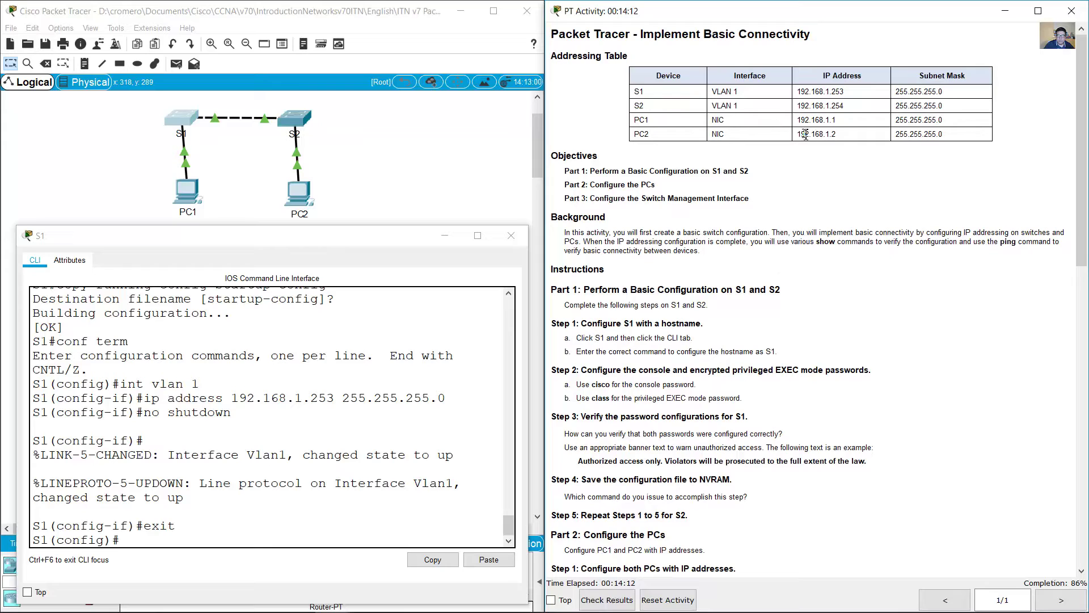
pyautogui.moveTo(801, 106); pyautogui.dragTo(851, 106)
pyautogui.click(374, 181)
pyautogui.click(295, 121)
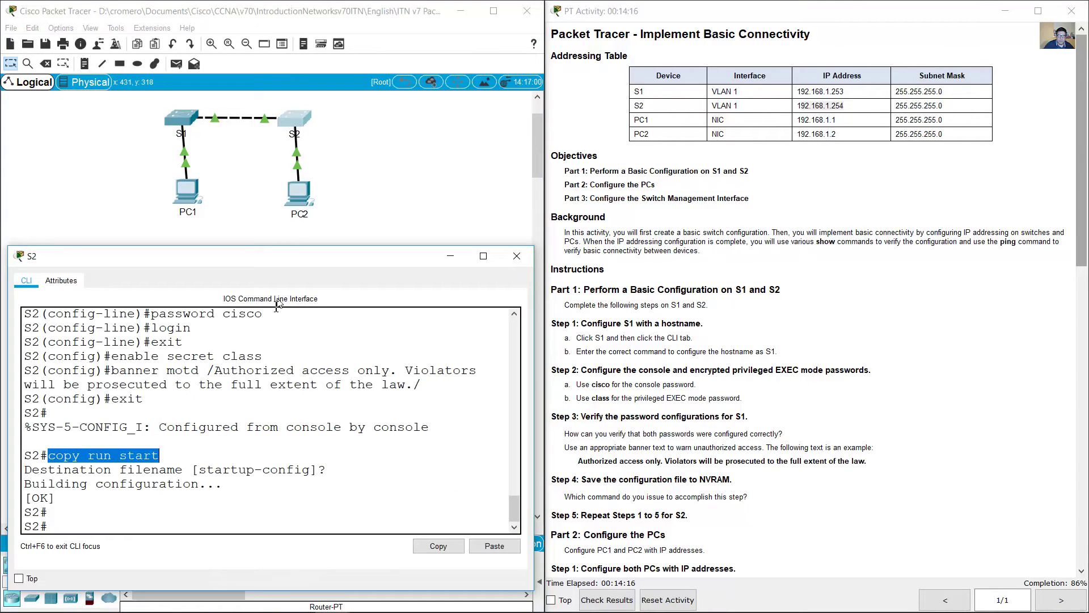
pyautogui.moveTo(52, 527); pyautogui.dragTo(9, 533)
pyautogui.click(75, 528)
# Assign 192.168.1.254 255.255.255.0 to S2's VLAN 1 and enable it with no shutdown
pyautogui.write('conf term')
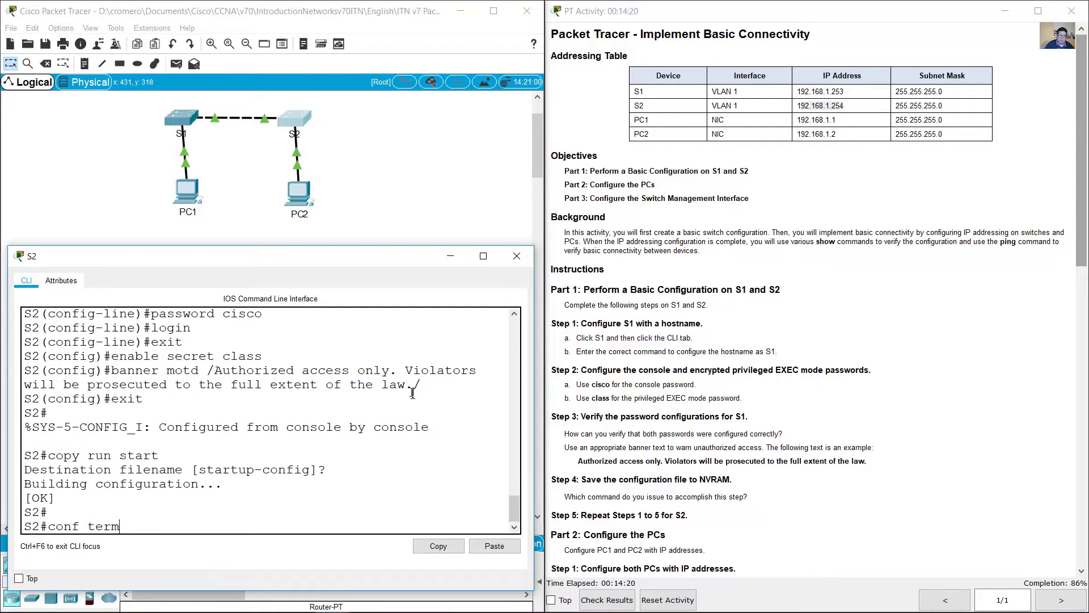
pyautogui.press('Return')
pyautogui.write('int vlan 1')
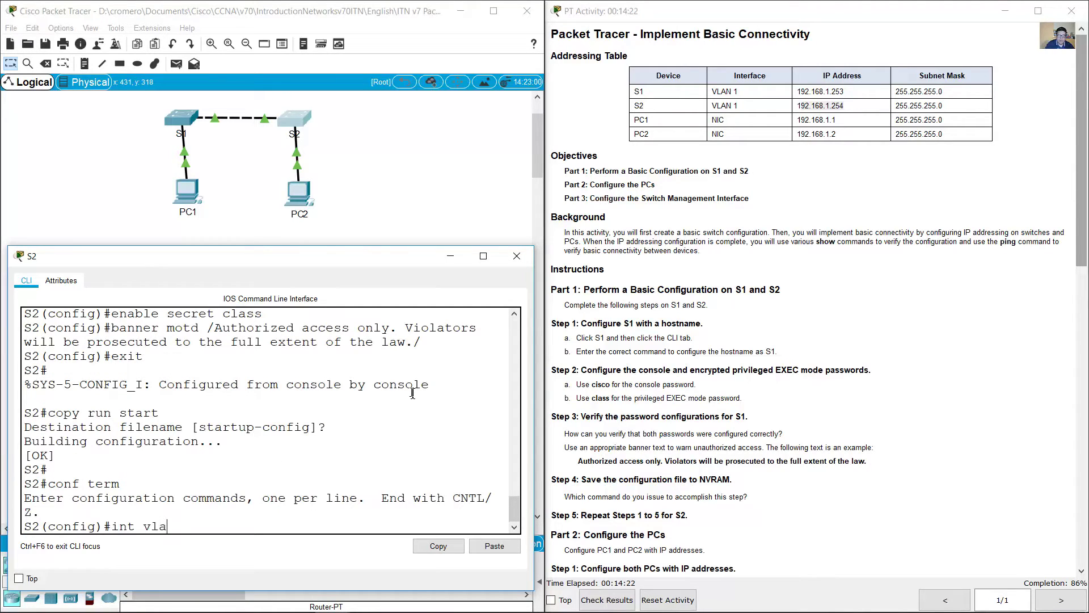
pyautogui.press('Return')
pyautogui.write('ip address 192.168.1.254 255.255.255.0')
pyautogui.press('Return')
pyautogui.write('no shutdown')
pyautogui.press('Return')
pyautogui.write('exit')
pyautogui.press('Return')
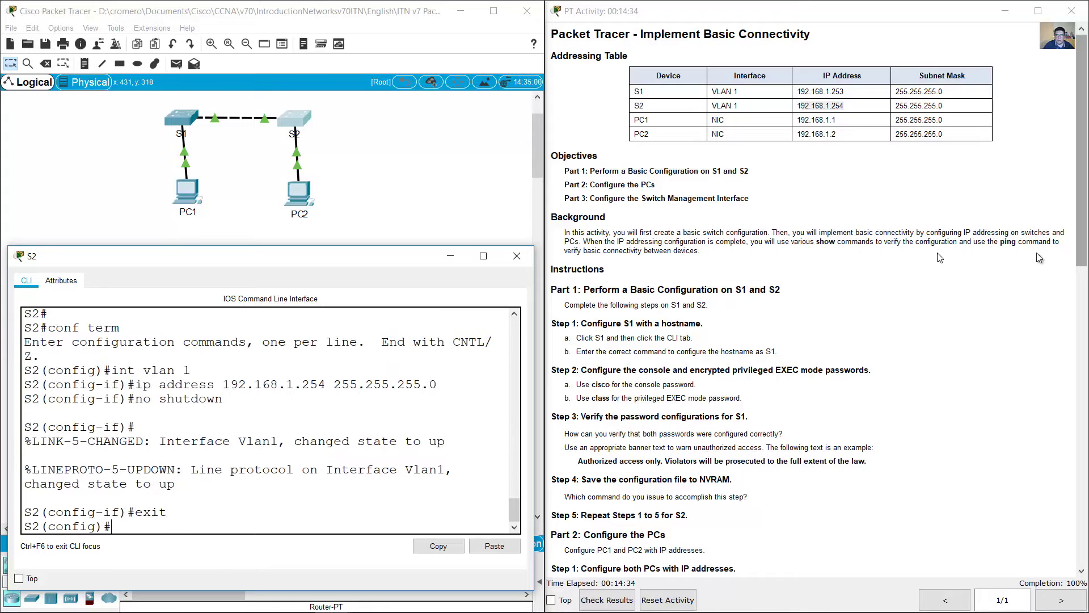
pyautogui.click(1045, 247)
pyautogui.scroll(-15, 1044, 246)
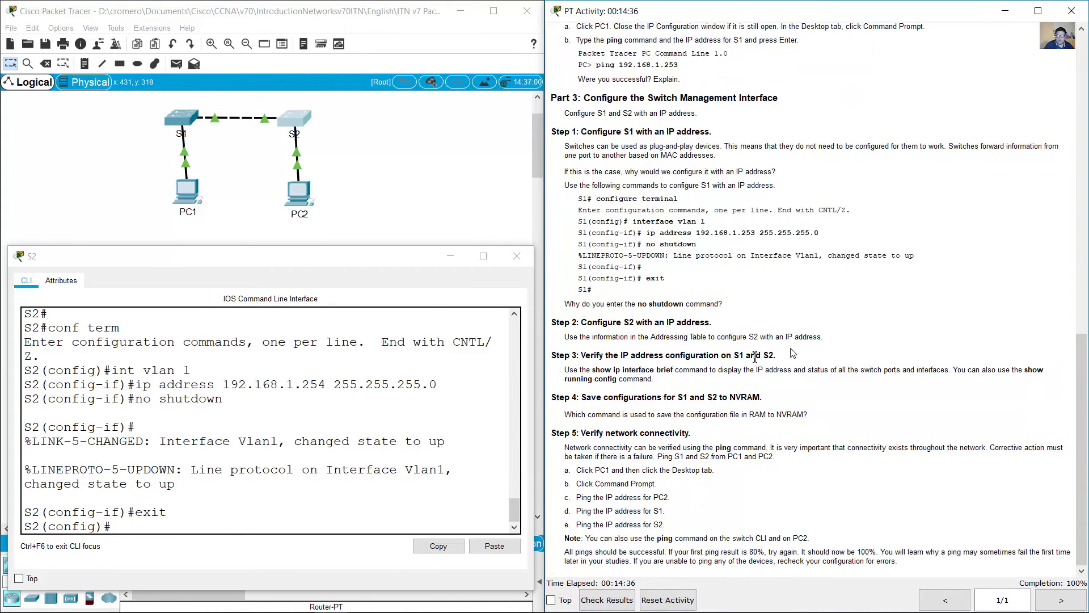
# Read Step 3's interface-status check, then exit S2 from global configuration to privileged mode
pyautogui.moveTo(591, 355); pyautogui.dragTo(776, 356)
pyautogui.moveTo(569, 370); pyautogui.dragTo(715, 381)
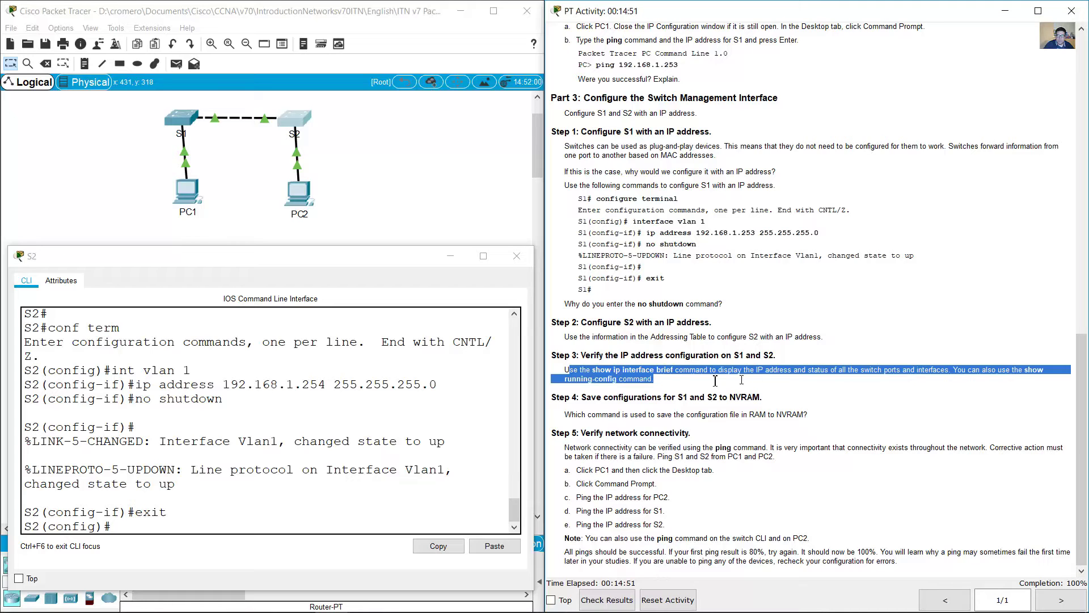
pyautogui.click(174, 540)
pyautogui.doubleClick(32, 526)
pyautogui.moveTo(52, 526); pyautogui.dragTo(113, 528)
pyautogui.click(136, 531)
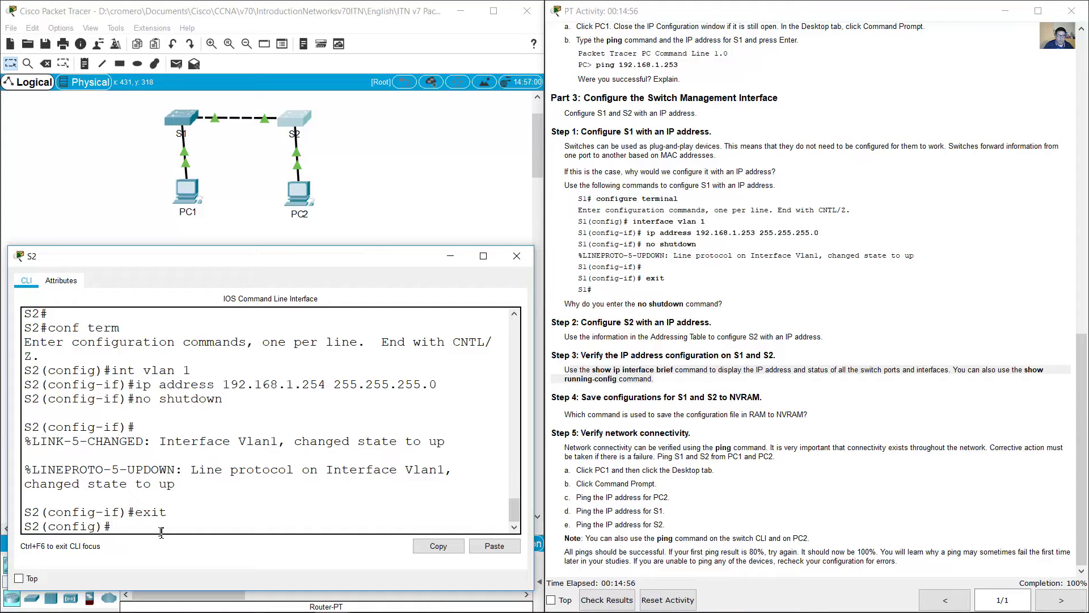
pyautogui.write('exit')
pyautogui.press('Return')
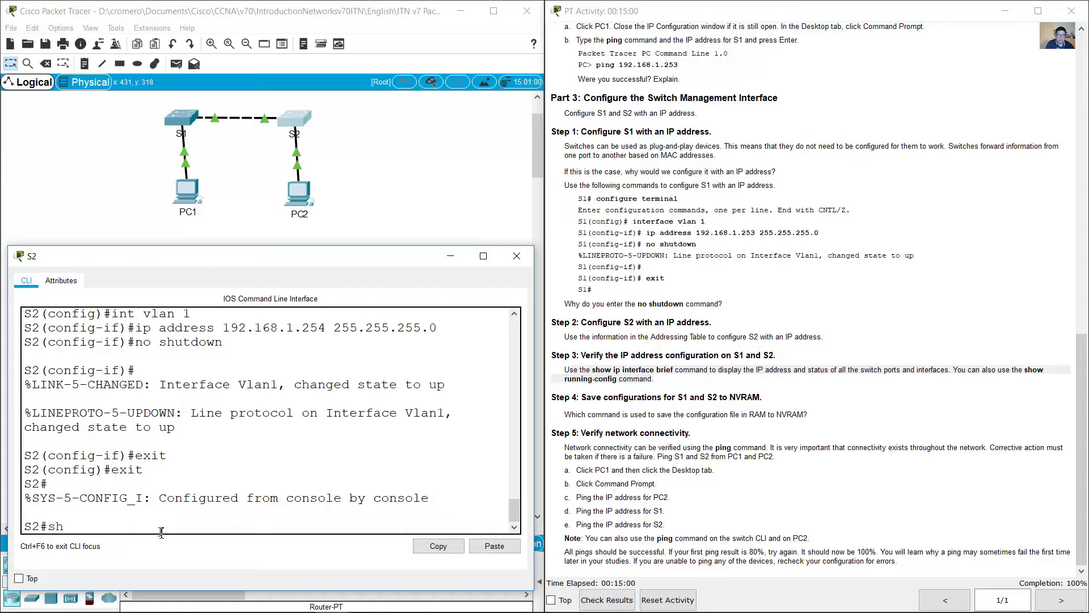
# Run show ip interface brief on S2 and enlarge its window to fit the rows
pyautogui.write('show ip interface b')
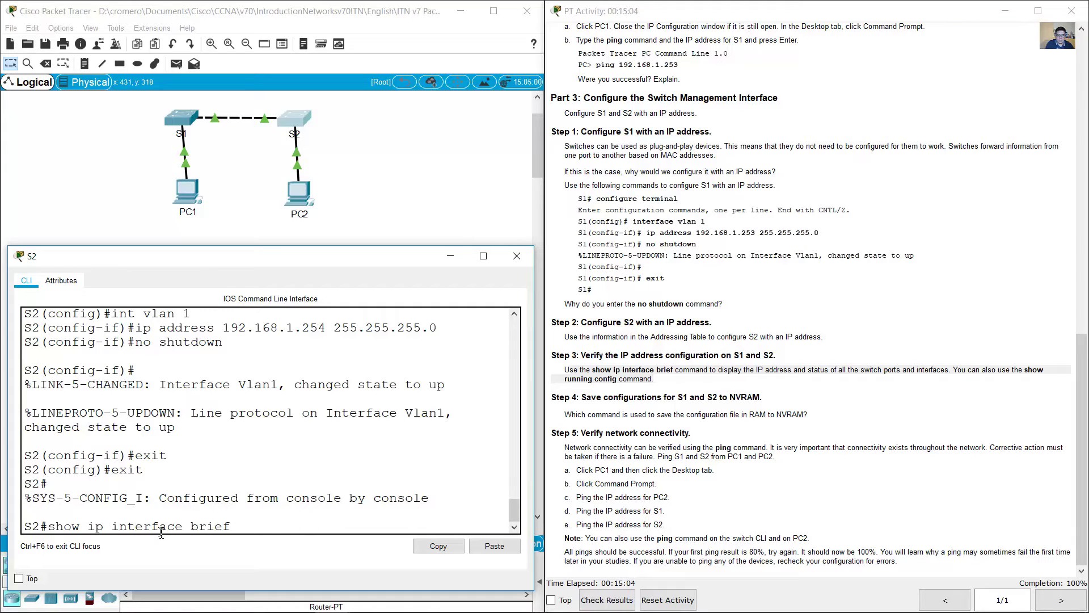
pyautogui.write('rief')
pyautogui.press('Return')
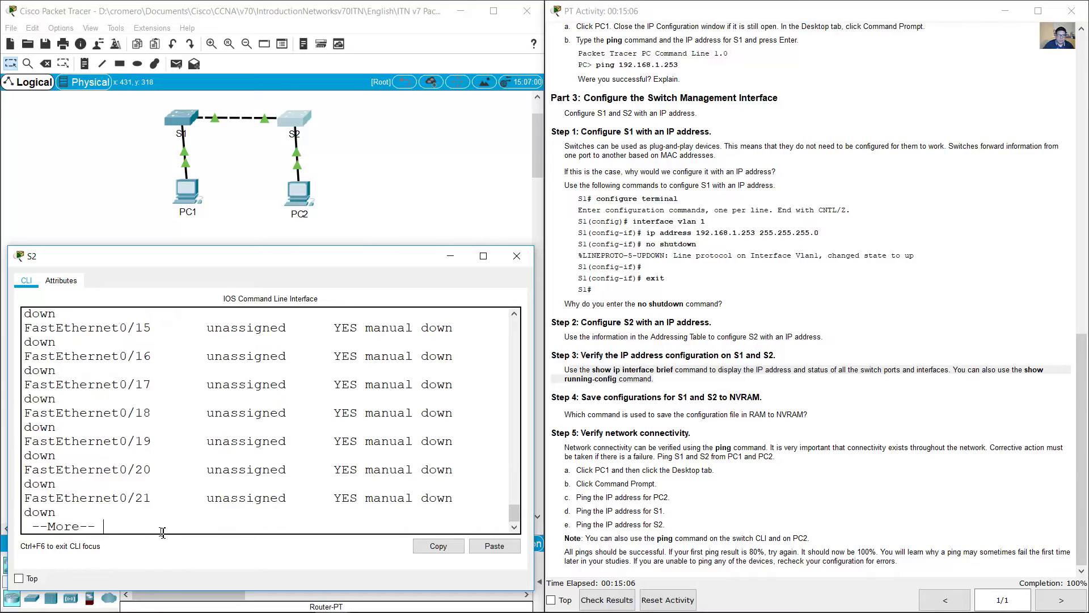
pyautogui.press('space')
pyautogui.scroll(8, 388, 448)
pyautogui.scroll(5, 384, 432)
pyautogui.moveTo(537, 245); pyautogui.dragTo(750, 215)
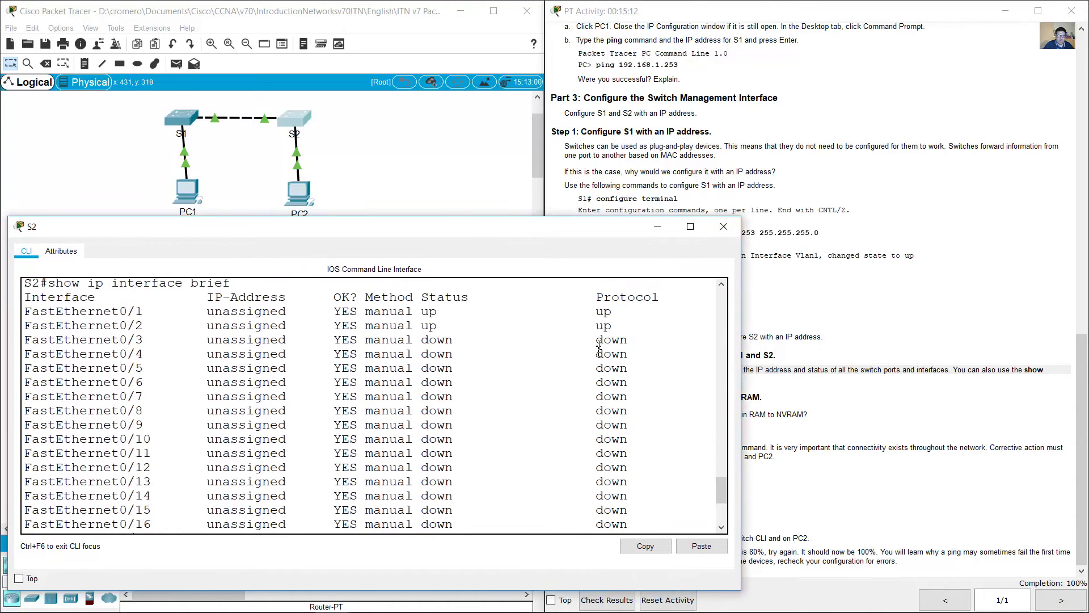
pyautogui.scroll(4, 567, 352)
pyautogui.scroll(-2, 563, 353)
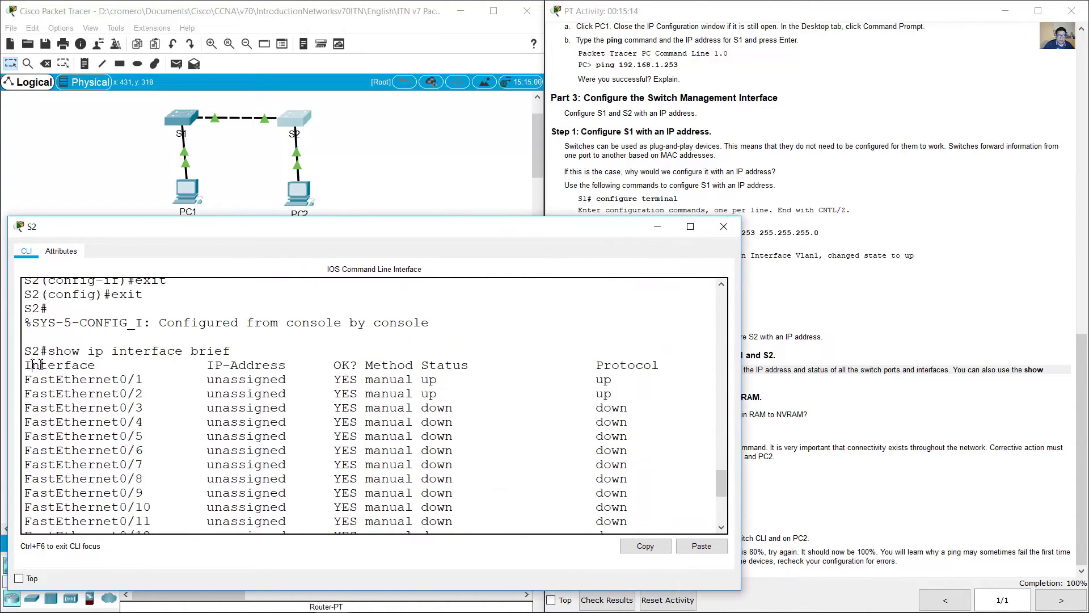
# Go over the Interface, IP-Address, OK?, Method, Status and Protocol columns
pyautogui.moveTo(32, 366); pyautogui.dragTo(112, 366)
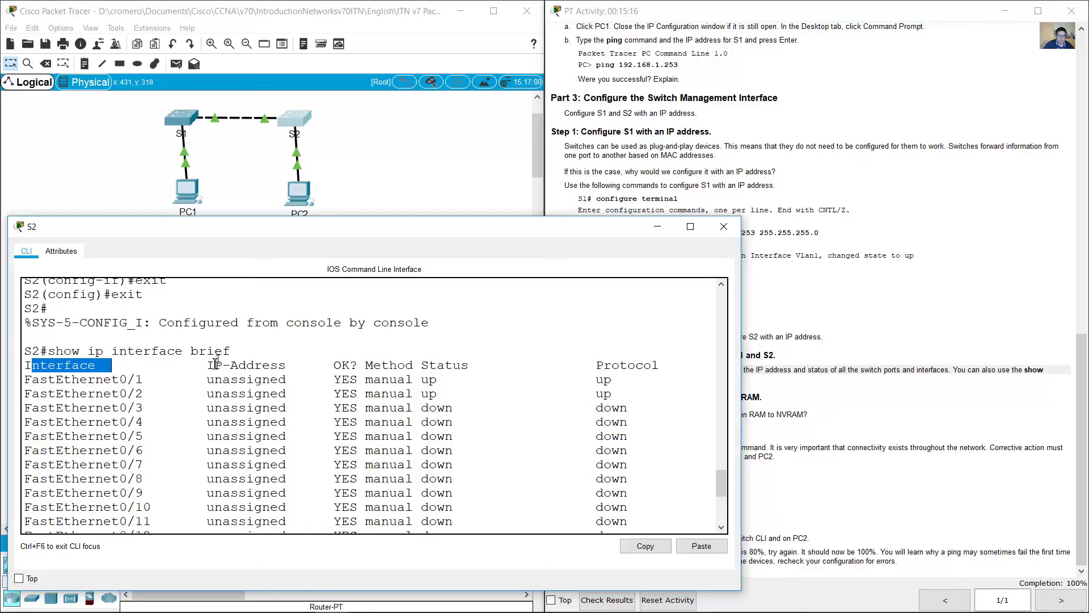
pyautogui.moveTo(215, 366); pyautogui.dragTo(246, 366)
pyautogui.moveTo(334, 366); pyautogui.dragTo(480, 366)
pyautogui.click(605, 363)
pyautogui.moveTo(605, 363); pyautogui.dragTo(685, 364)
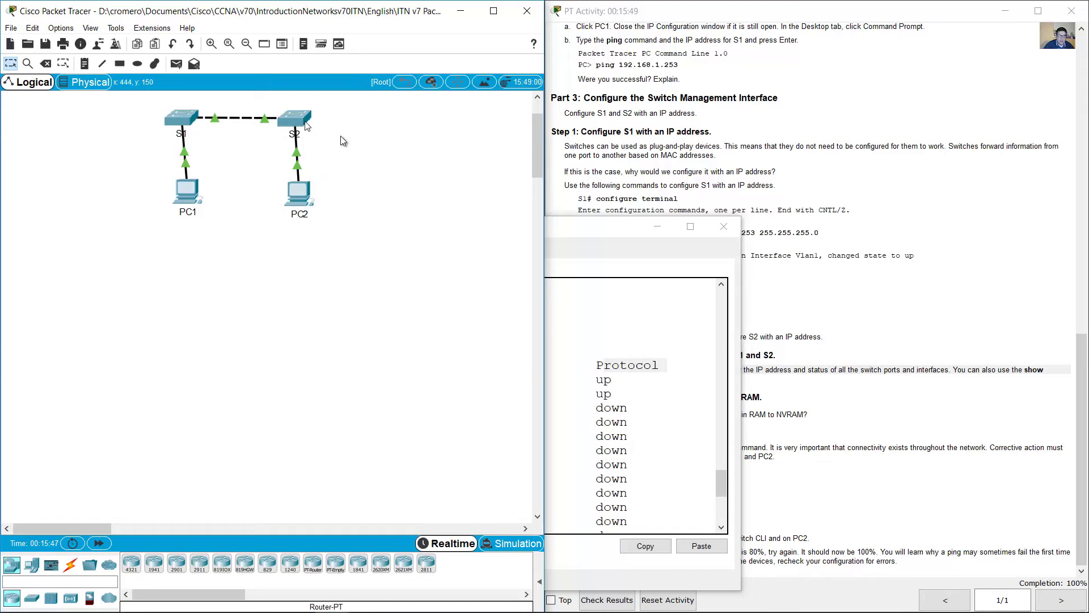
# Confirm FastEthernet0/1 and FastEthernet0/2 both show status up and protocol up
pyautogui.click(645, 348)
pyautogui.moveTo(25, 379); pyautogui.dragTo(656, 397)
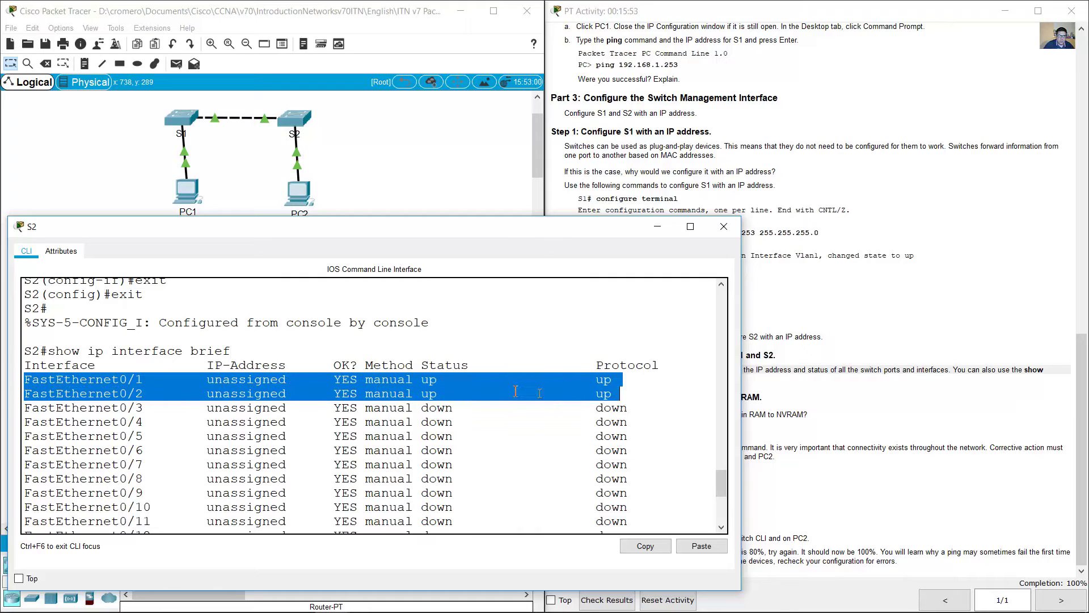
pyautogui.click(409, 382)
pyautogui.doubleClick(429, 380)
pyautogui.doubleClick(430, 394)
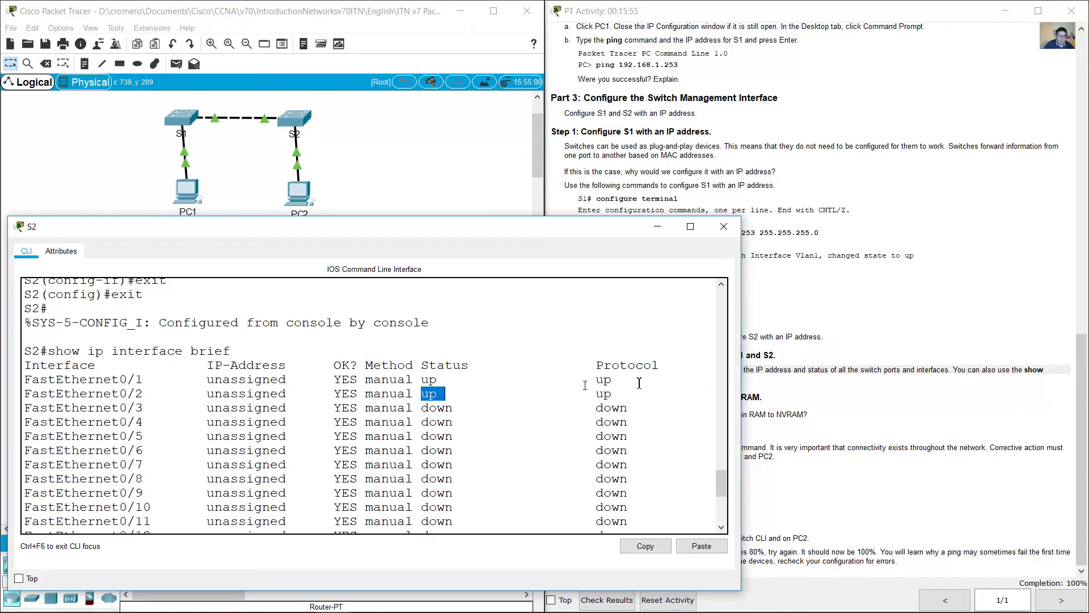
pyautogui.moveTo(603, 379); pyautogui.dragTo(615, 379)
pyautogui.doubleClick(604, 393)
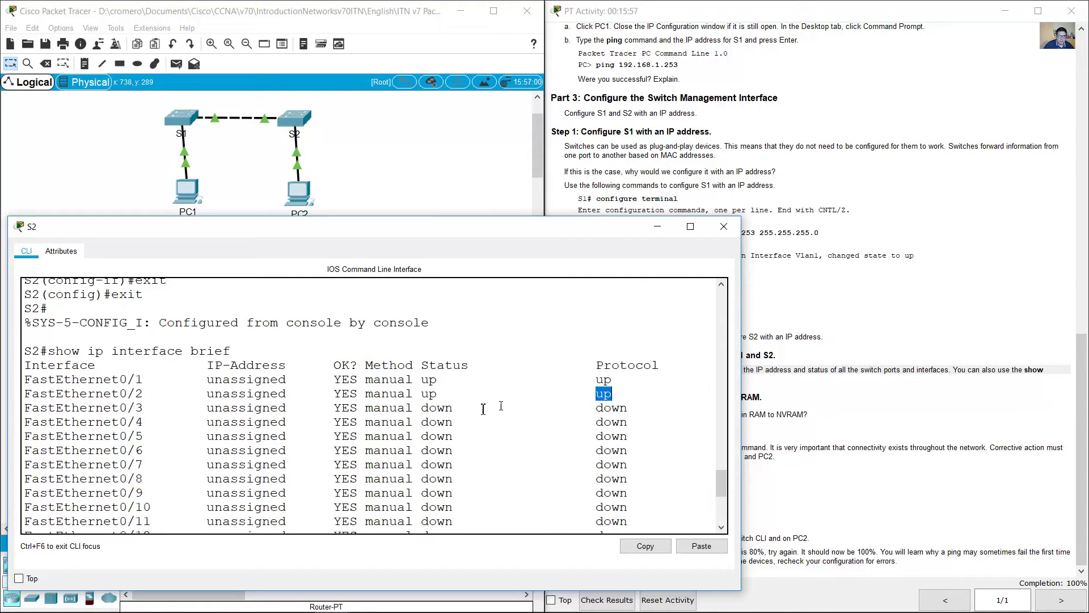
# Confirm the Vlan1 row shows 192.168.1.254 with status up and protocol up
pyautogui.scroll(-2, 503, 406)
pyautogui.moveTo(422, 340); pyautogui.dragTo(636, 495)
pyautogui.scroll(-3, 655, 481)
pyautogui.scroll(-2, 655, 481)
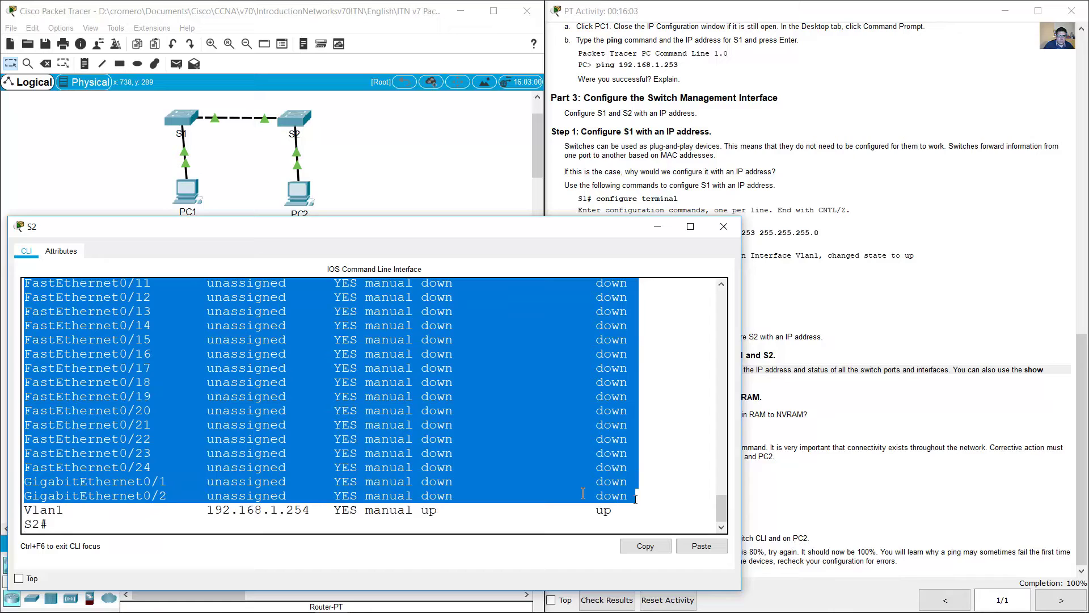
pyautogui.moveTo(25, 513); pyautogui.dragTo(56, 513)
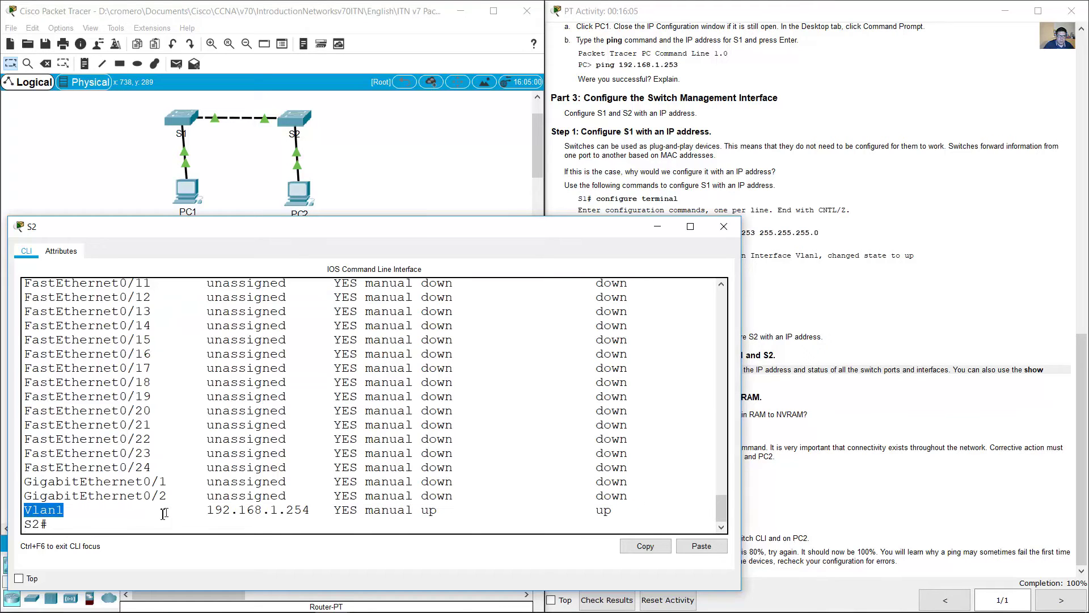
pyautogui.moveTo(208, 511); pyautogui.dragTo(315, 512)
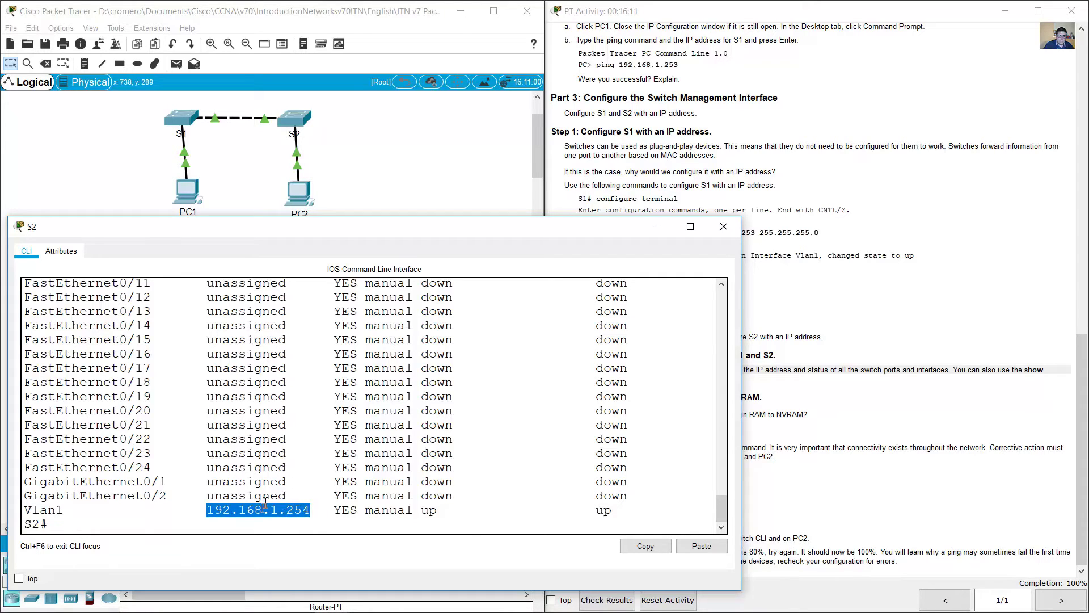
pyautogui.moveTo(419, 514); pyautogui.dragTo(445, 513)
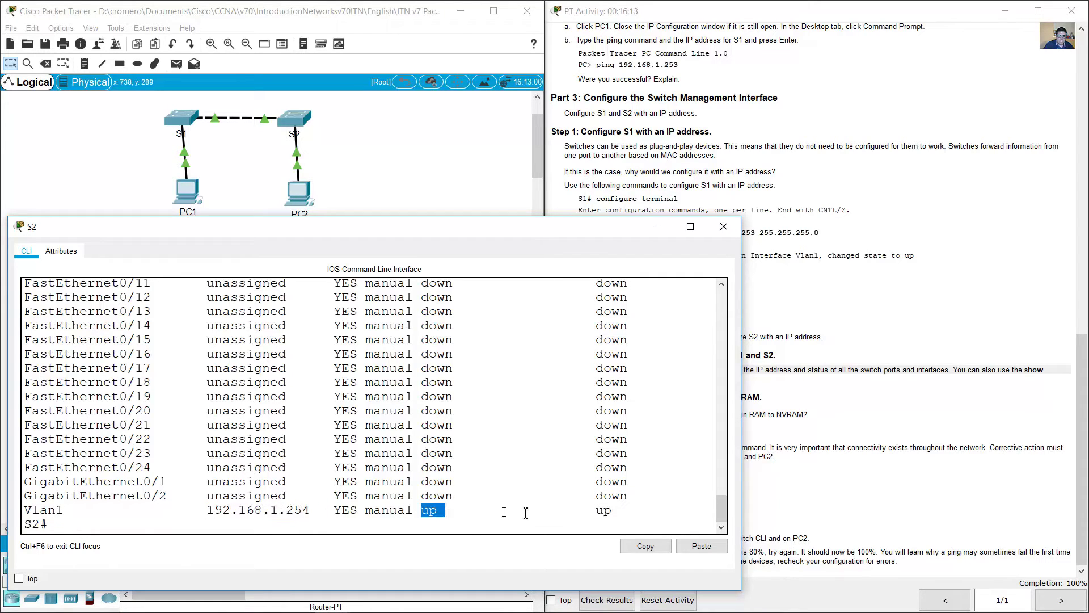
pyautogui.moveTo(595, 512); pyautogui.dragTo(620, 510)
pyautogui.click(864, 322)
# List S2's running configuration with show running-conf, checking the Vlan1 address lines
pyautogui.click(296, 363)
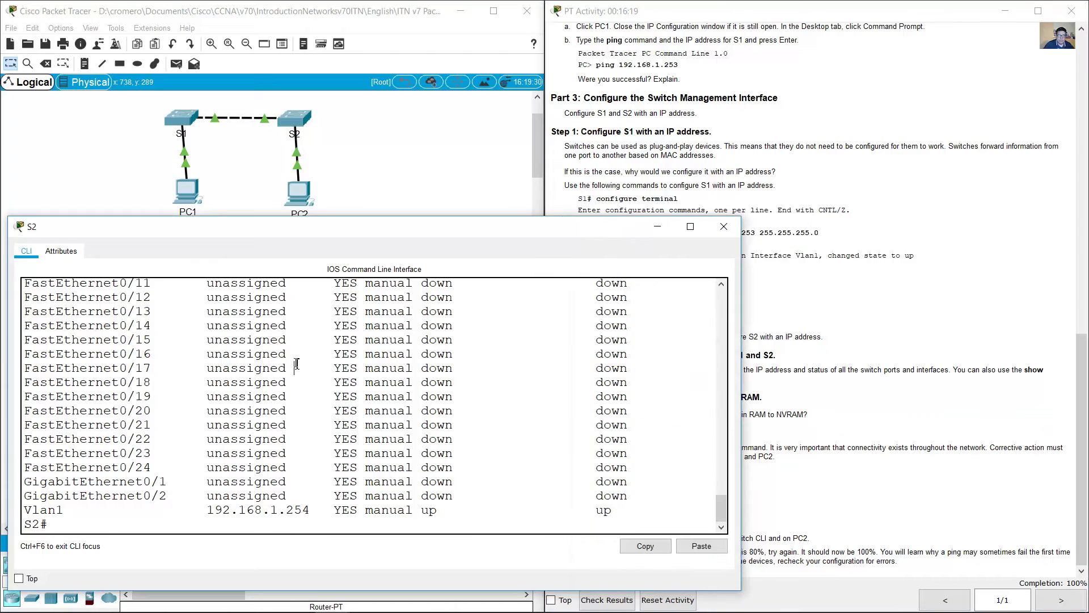
pyautogui.write('show running-conf')
pyautogui.press('Return')
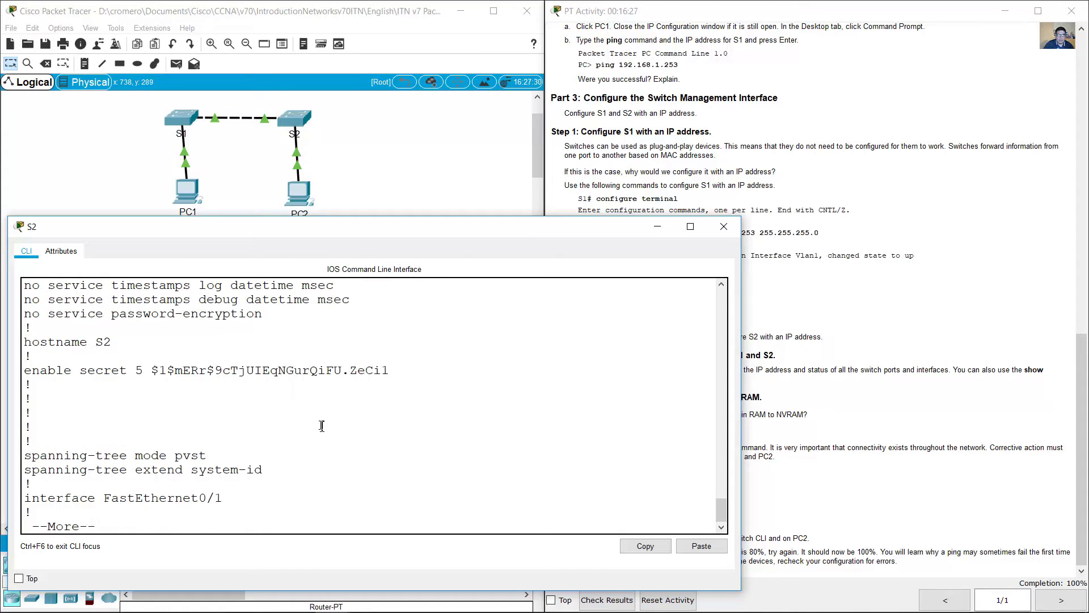
pyautogui.press('space')
pyautogui.press('space')
pyautogui.press('space')
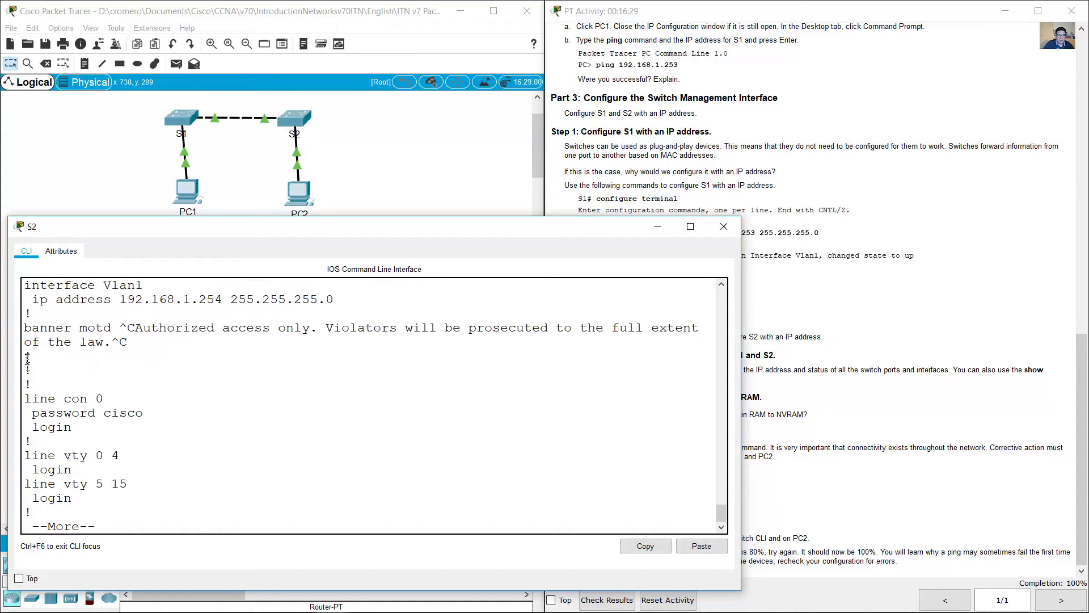
pyautogui.scroll(2, 94, 376)
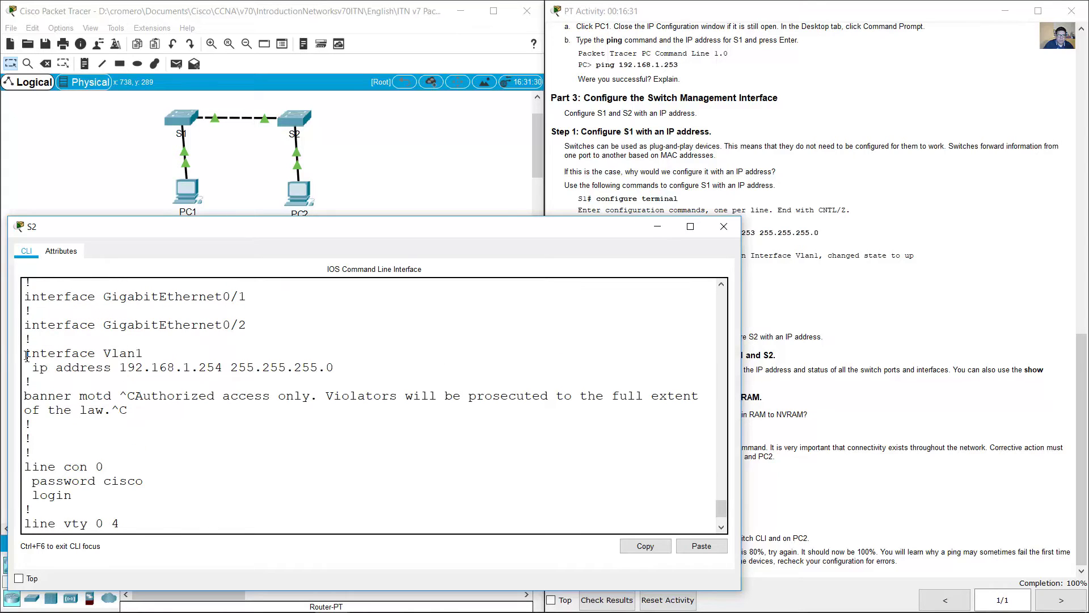
pyautogui.moveTo(24, 352); pyautogui.dragTo(114, 382)
pyautogui.click(344, 440)
pyautogui.press('space')
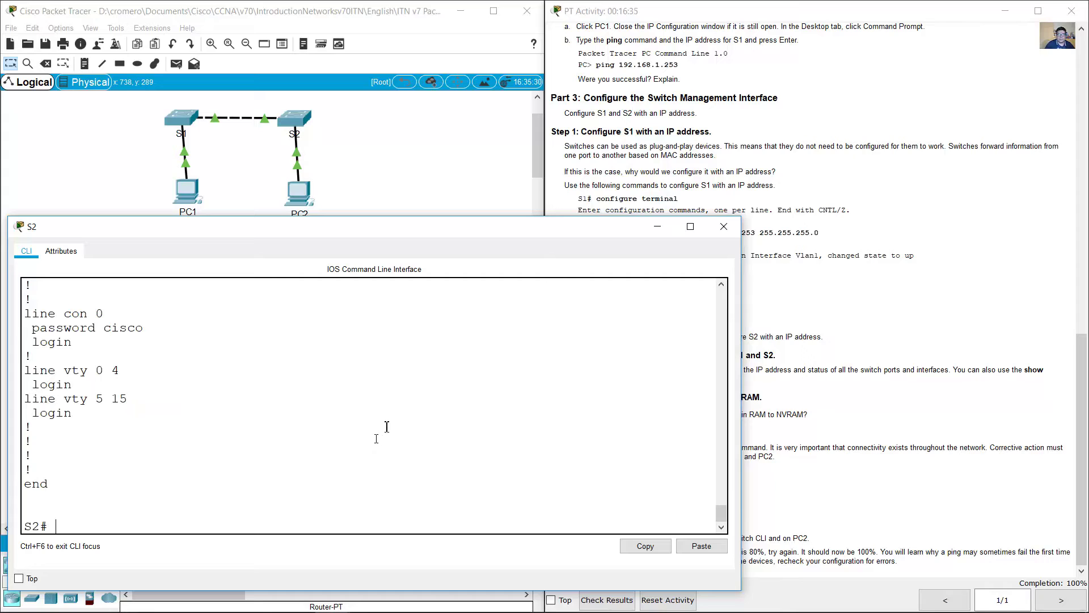
pyautogui.click(931, 344)
pyautogui.moveTo(582, 397); pyautogui.dragTo(760, 397)
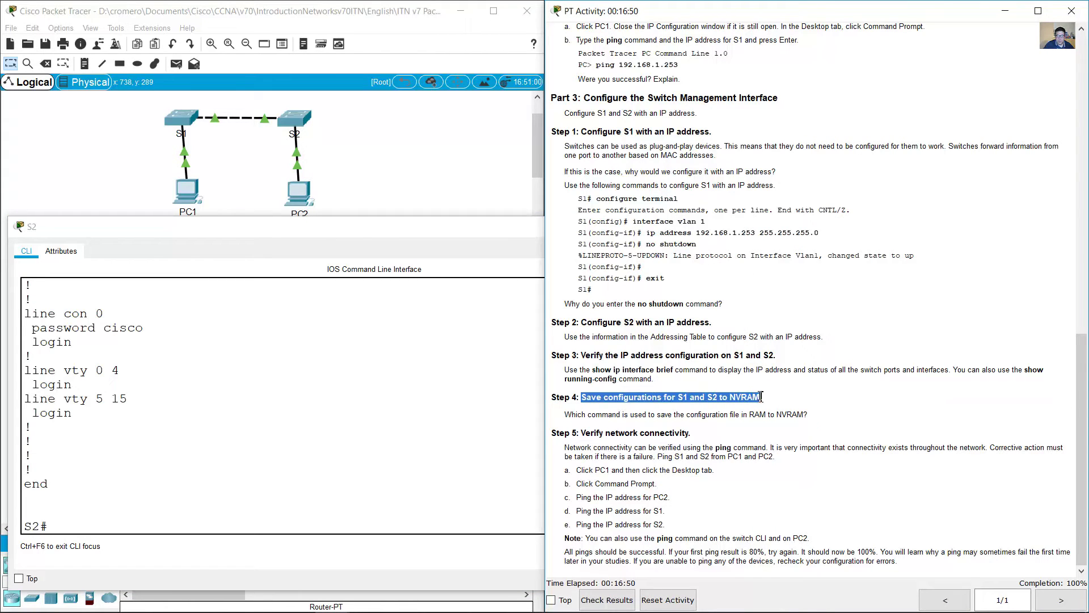
# Save S2 with copy running-config startup-config, accepting the default startup-config filename
pyautogui.click(65, 527)
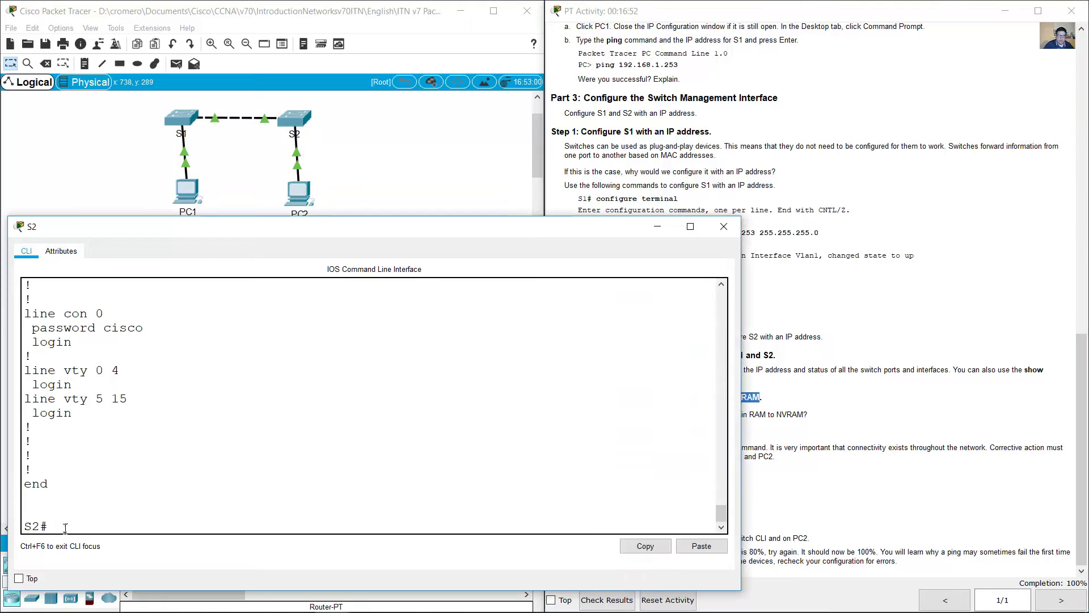
pyautogui.write('copy running-config startup')
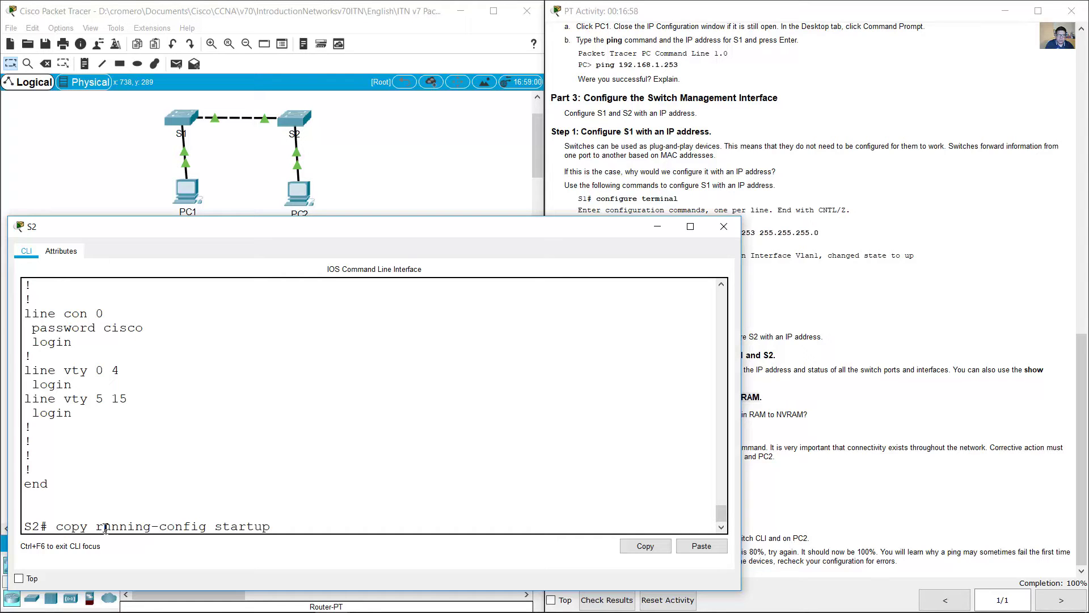
pyautogui.write('-config')
pyautogui.press('Return')
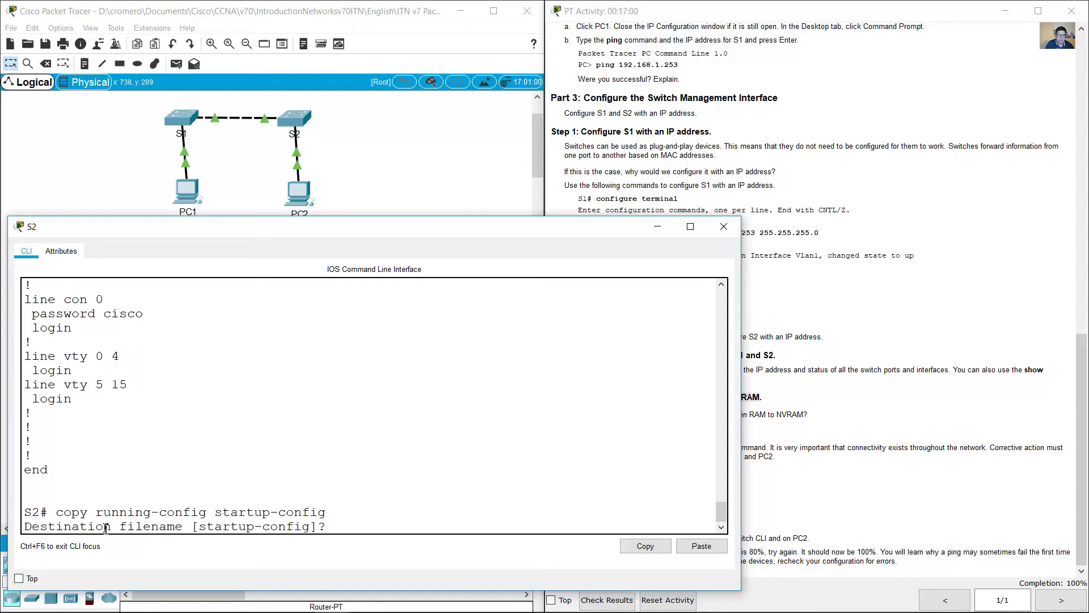
pyautogui.press('Return')
pyautogui.press('Return')
# Exit configuration mode on S1 and save its running configuration to startup-config
pyautogui.click(356, 149)
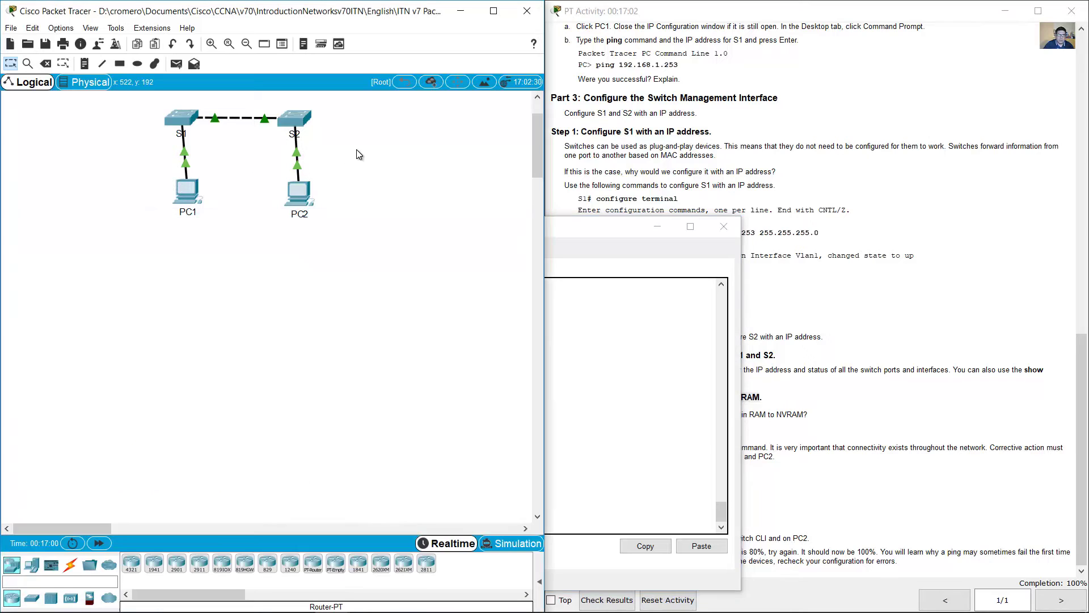
pyautogui.click(181, 117)
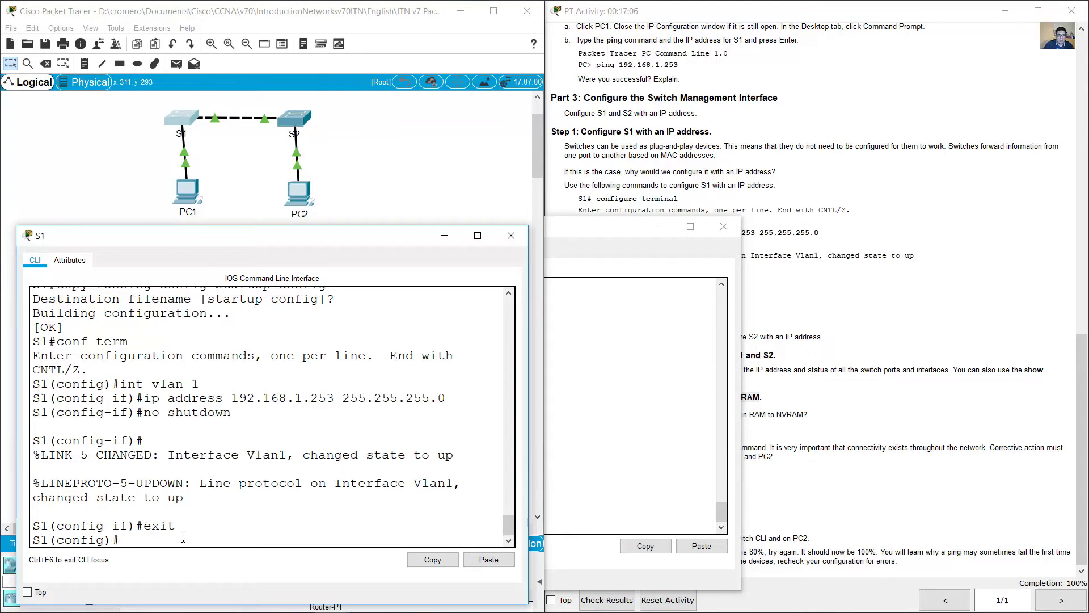
pyautogui.moveTo(120, 540); pyautogui.dragTo(33, 539)
pyautogui.click(153, 540)
pyautogui.write('exit')
pyautogui.press('Return')
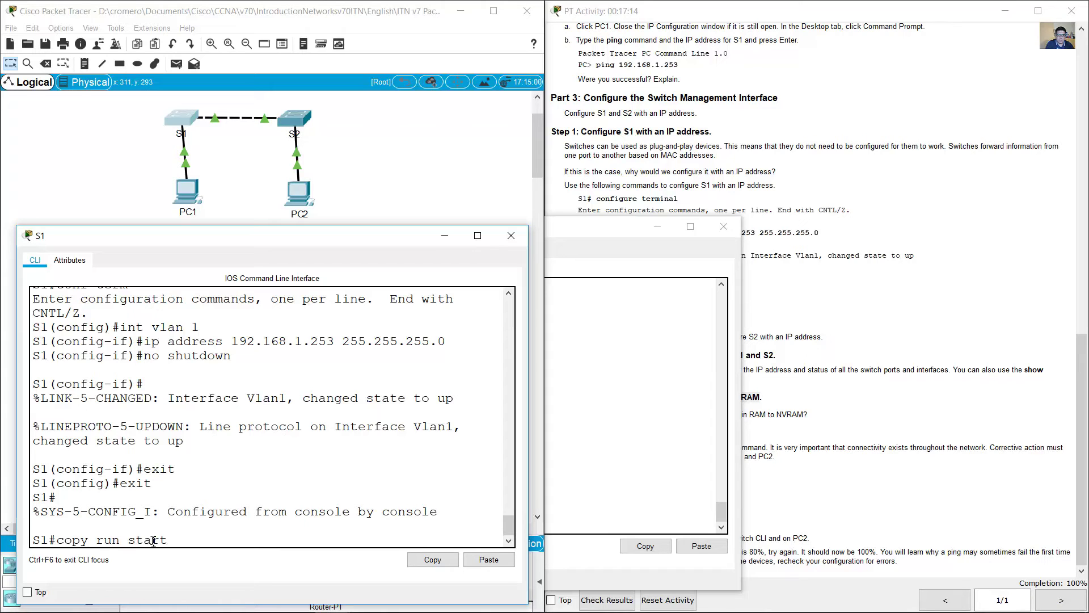
pyautogui.press('Return')
pyautogui.press('Return')
pyautogui.press('Return')
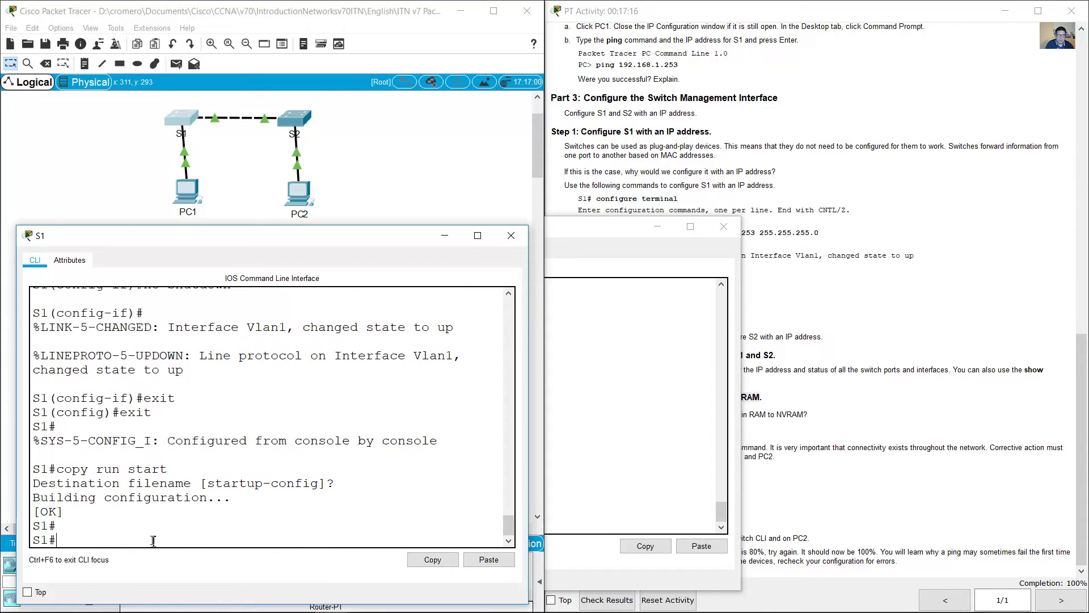
# Mark the instructions' question about saving to NVRAM and reopen S2's console
pyautogui.click(935, 390)
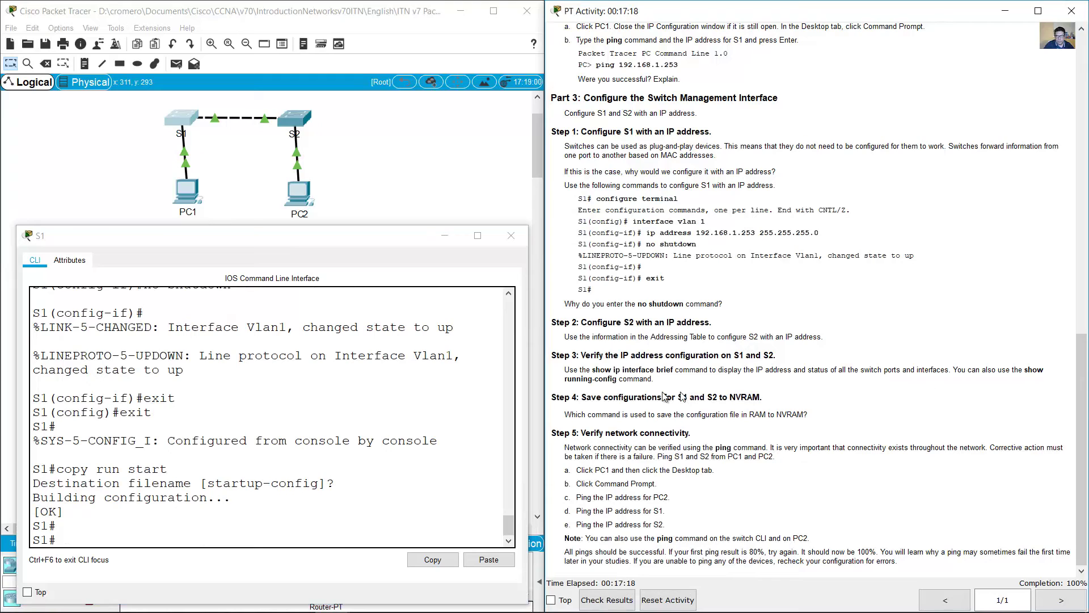
pyautogui.moveTo(567, 415); pyautogui.dragTo(811, 415)
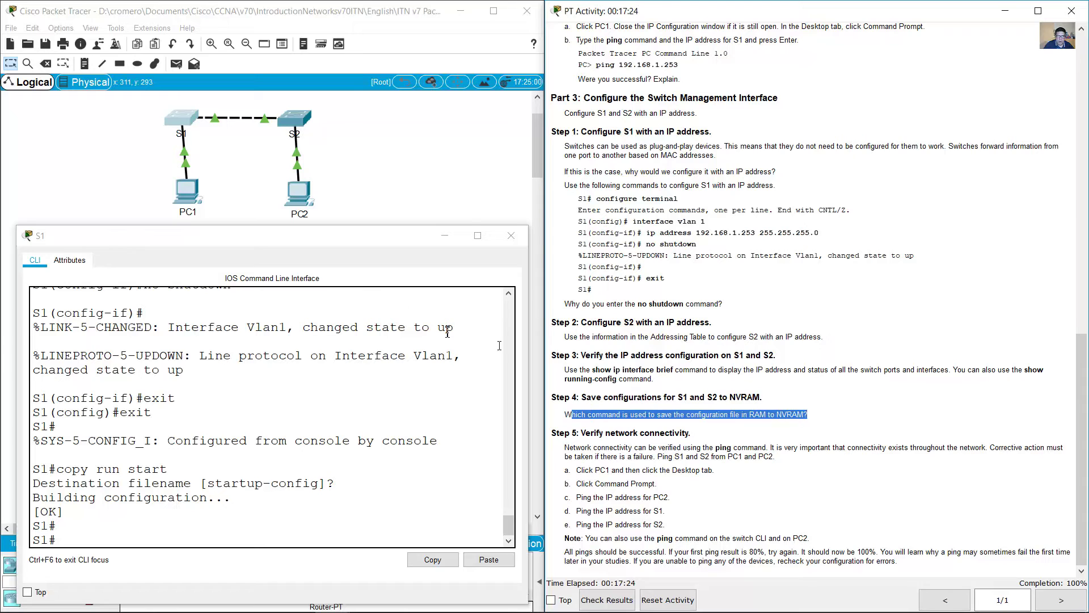
pyautogui.click(297, 134)
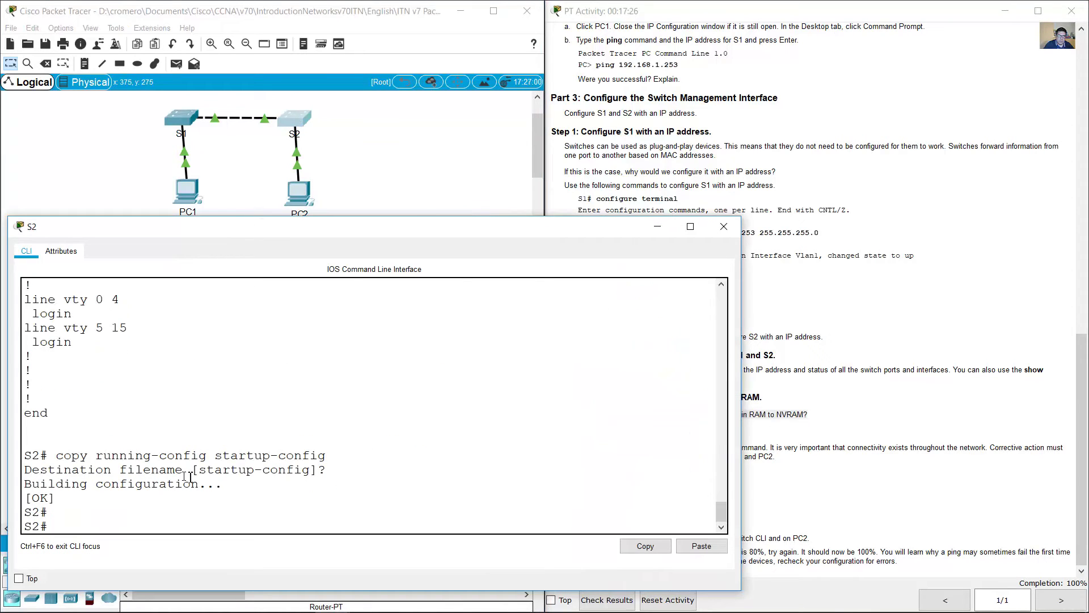
# Mark S2's save command as the answer, then highlight Step 5's heading, paragraph and sub-step a
pyautogui.moveTo(51, 455); pyautogui.dragTo(326, 457)
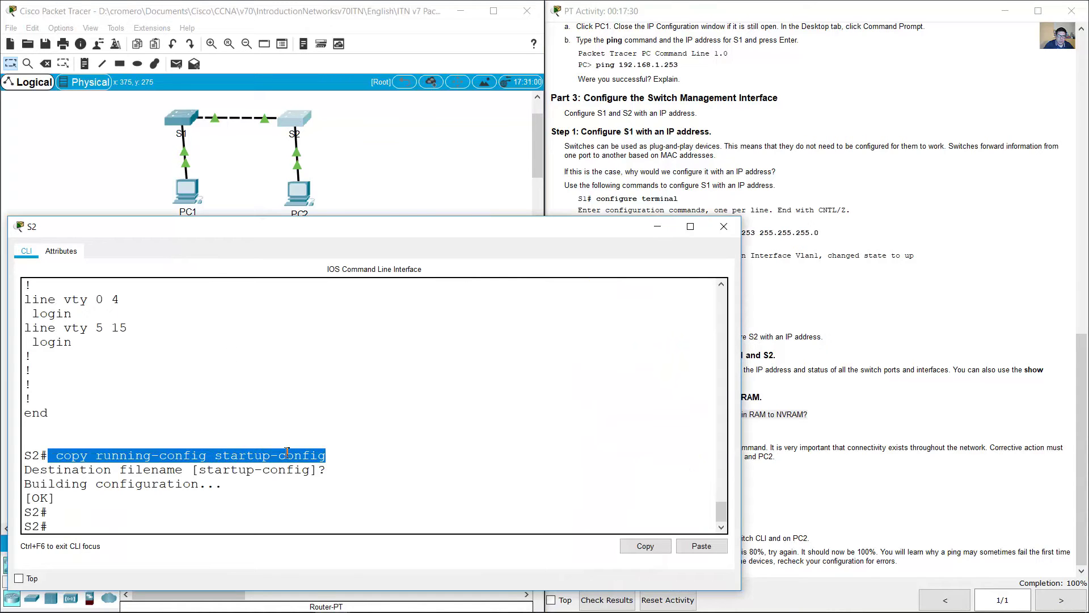
pyautogui.click(866, 464)
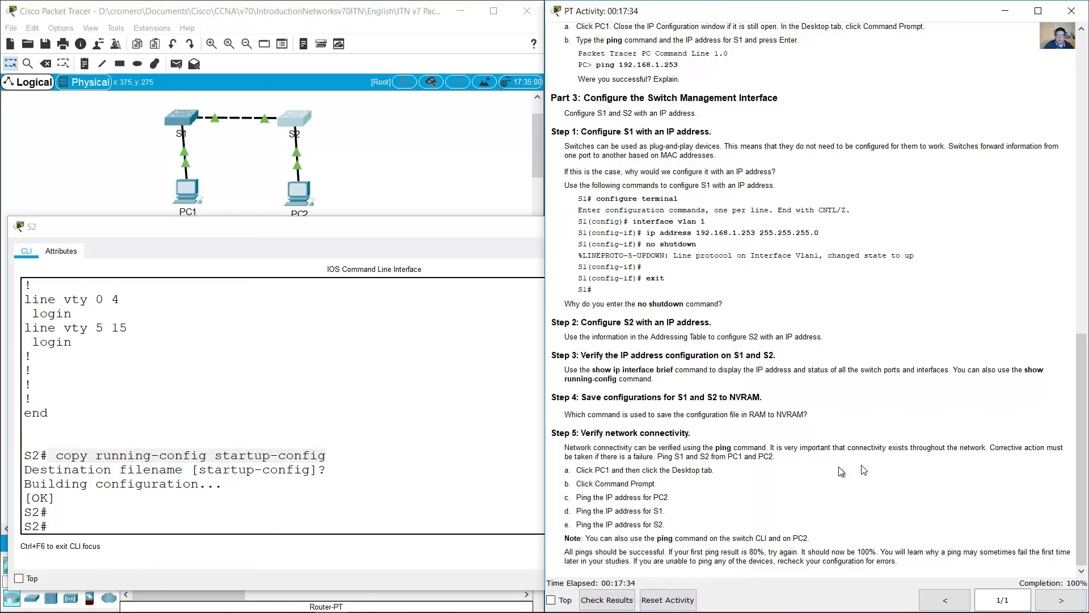
pyautogui.moveTo(590, 435); pyautogui.dragTo(700, 437)
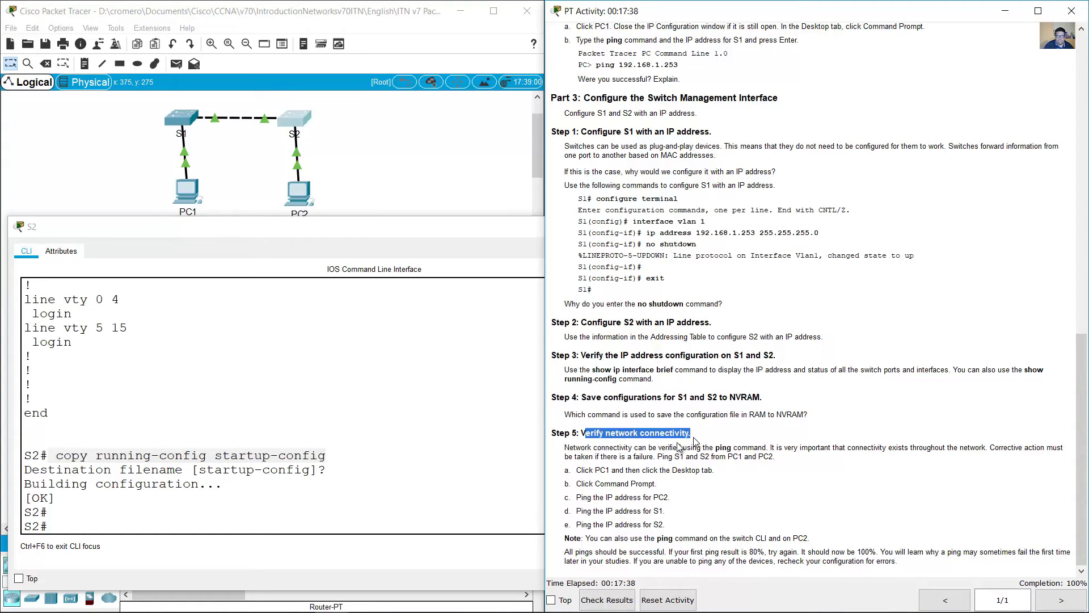
pyautogui.moveTo(569, 448); pyautogui.dragTo(770, 462)
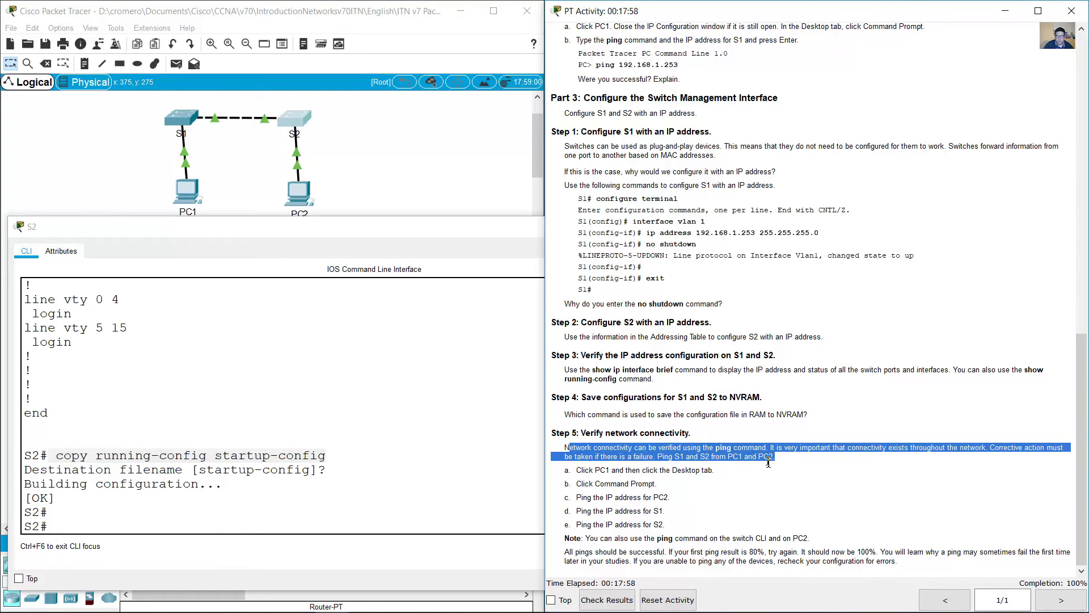
pyautogui.moveTo(581, 470); pyautogui.dragTo(716, 470)
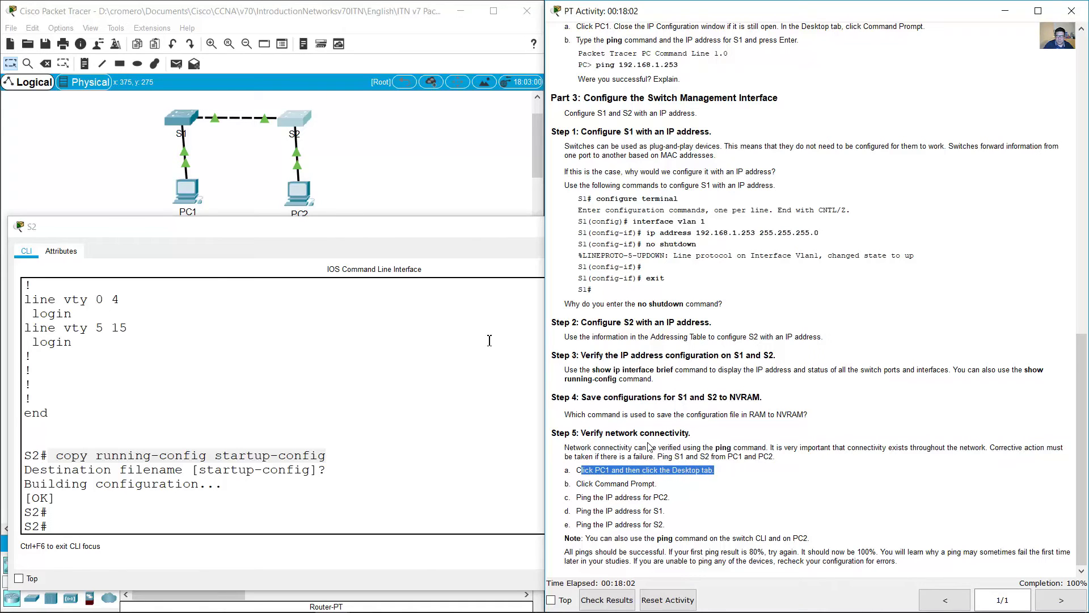
# Open a fresh Command Prompt on PC1 and ping PC2 at 192.168.1.2
pyautogui.click(195, 196)
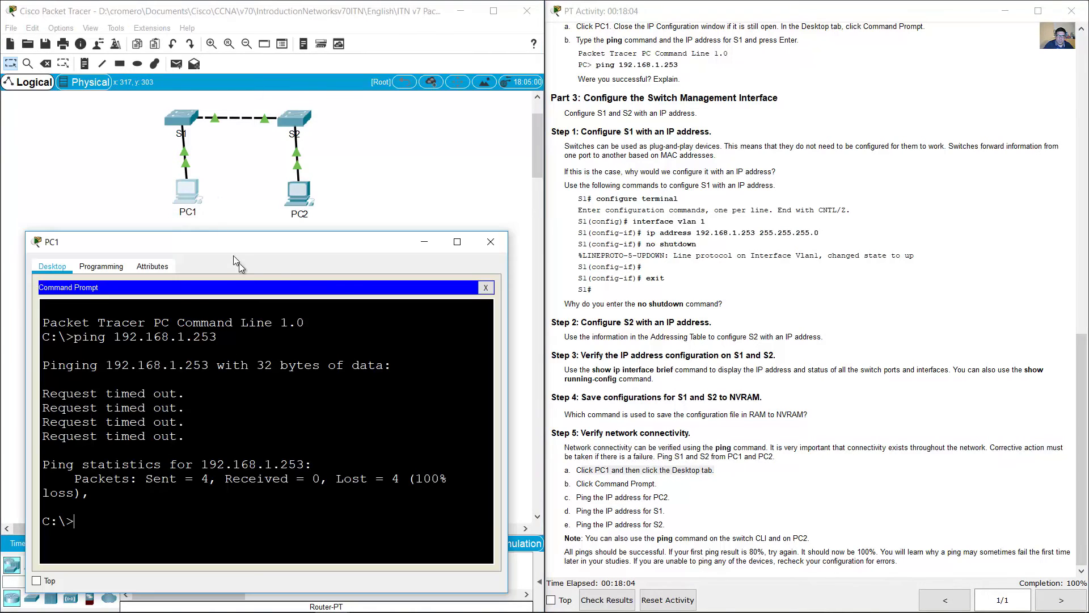
pyautogui.click(486, 288)
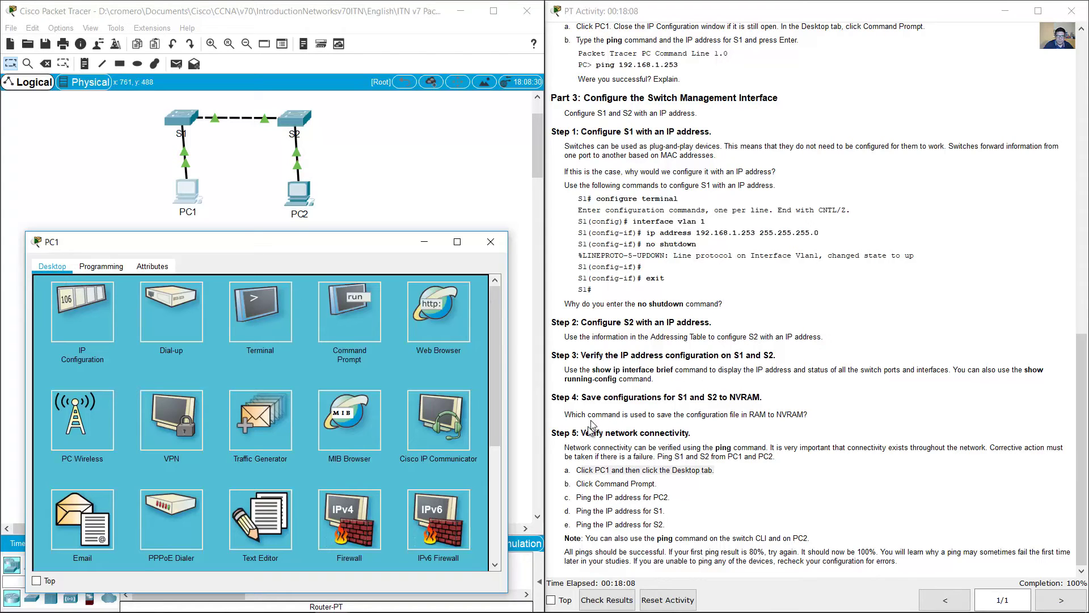
pyautogui.moveTo(575, 483); pyautogui.dragTo(654, 486)
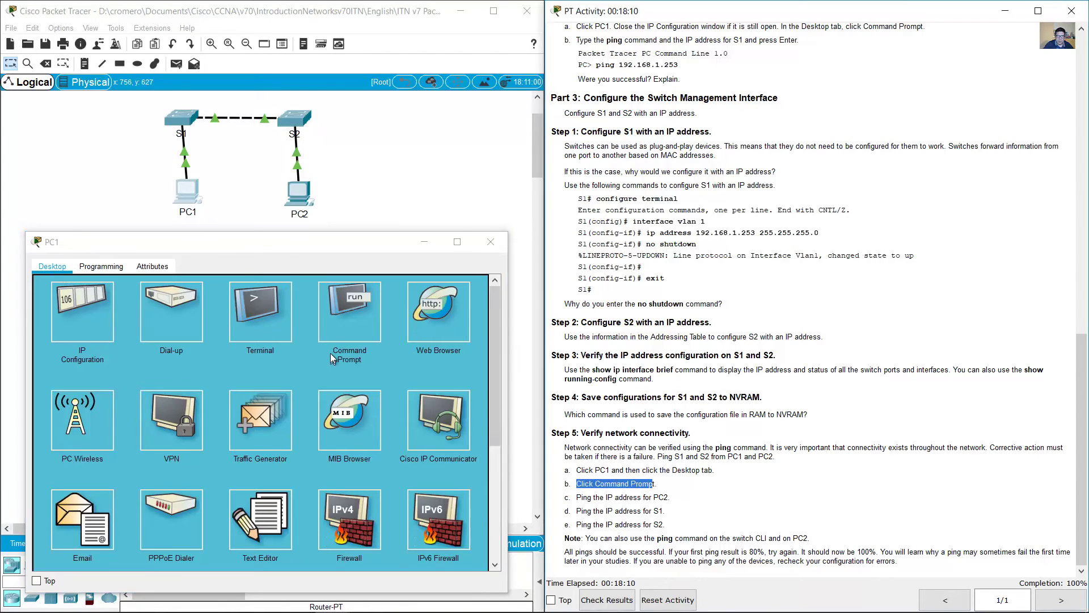
pyautogui.click(353, 303)
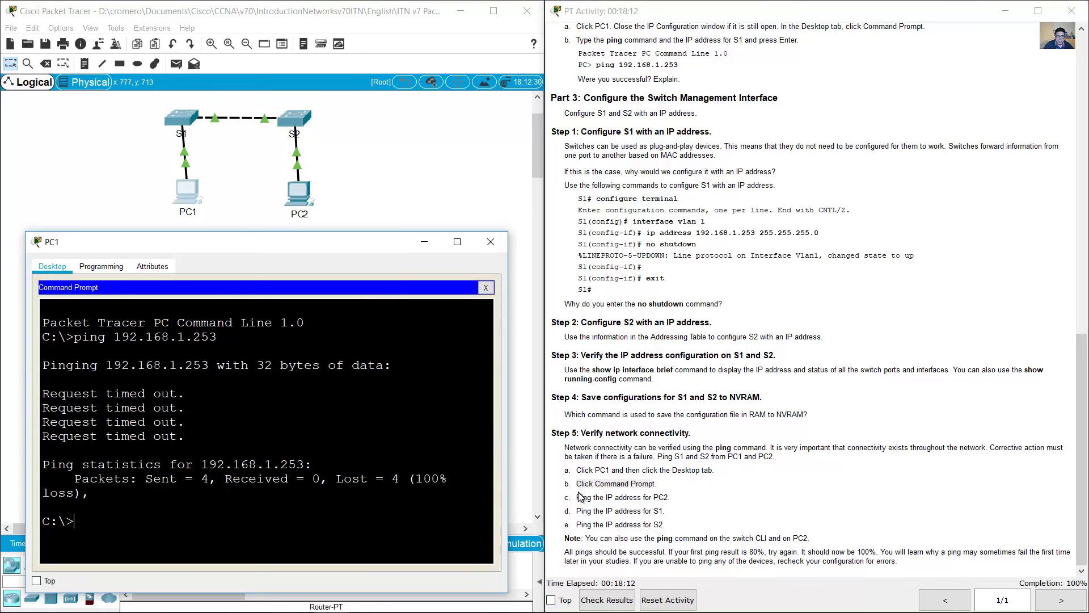
pyautogui.moveTo(577, 498); pyautogui.dragTo(671, 498)
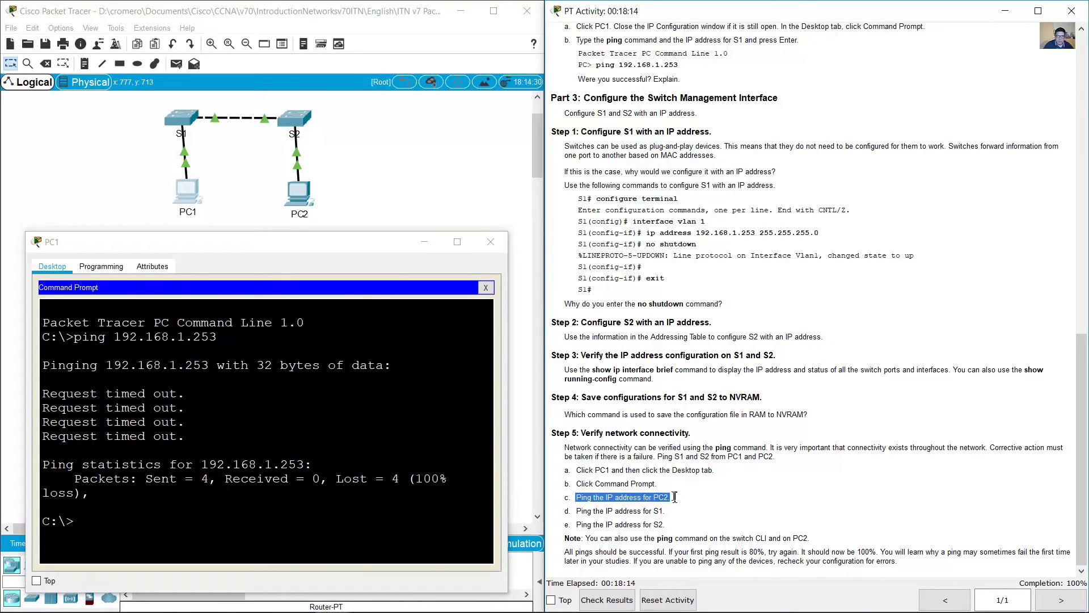
pyautogui.click(199, 535)
pyautogui.write('pi')
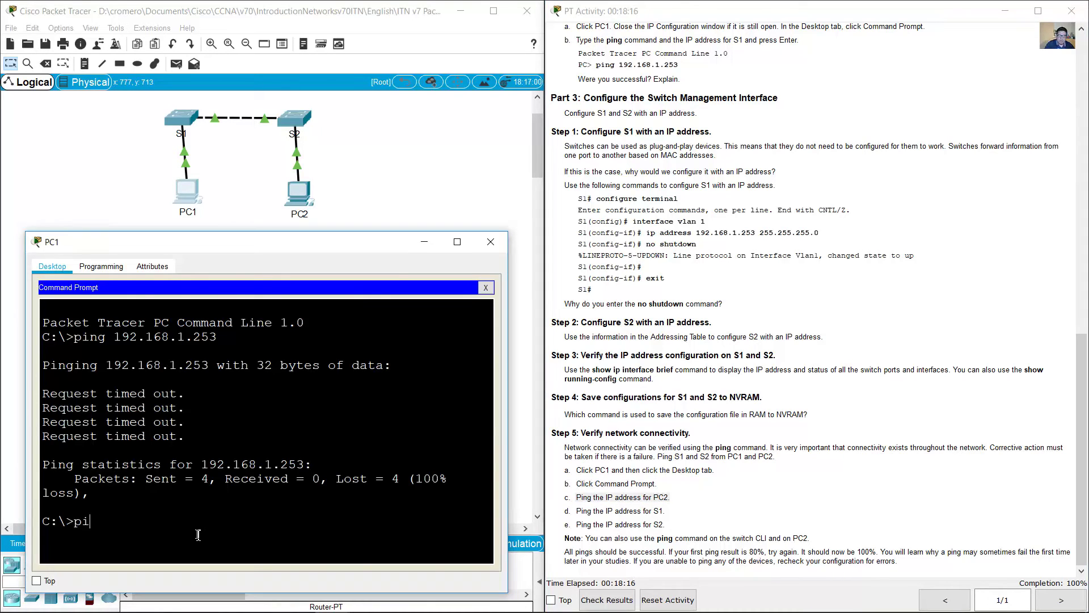
pyautogui.write('ng 192.168.1.2')
pyautogui.press('Return')
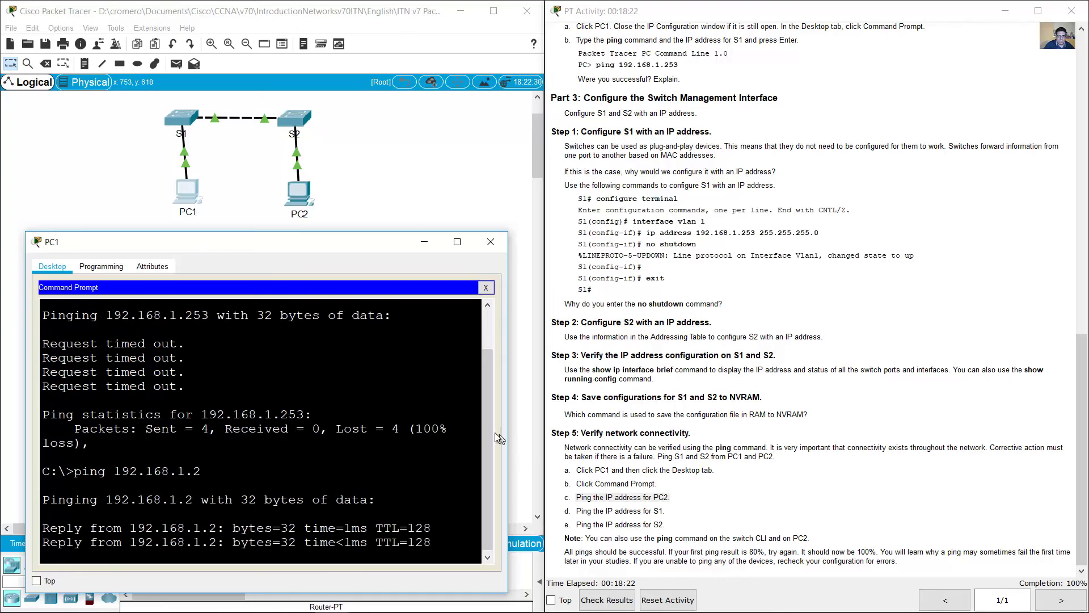
# Ping S2 at 192.168.1.254 from PC1, repeating it after a timed-out reply
pyautogui.click(572, 512)
pyautogui.click(327, 486)
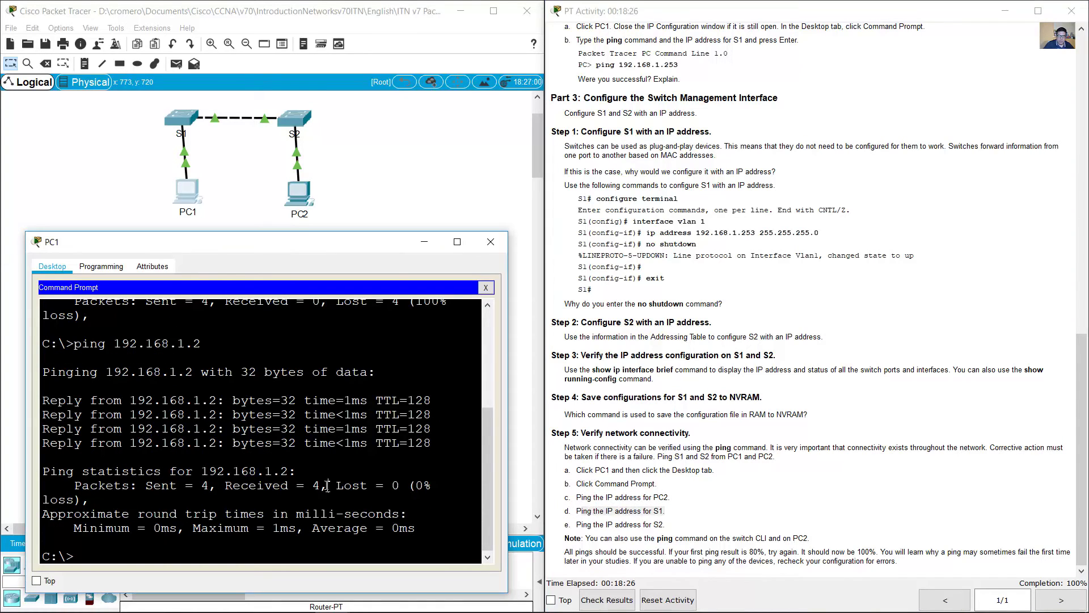
pyautogui.press('Up')
pyautogui.press('BackSpace')
pyautogui.press('Return')
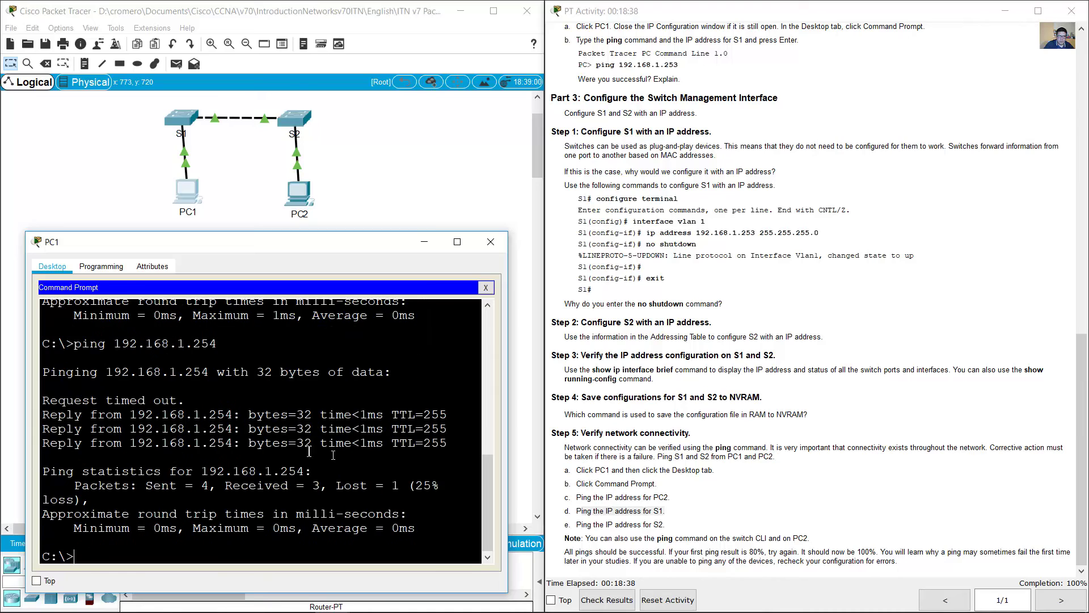
pyautogui.moveTo(185, 402); pyautogui.dragTo(52, 402)
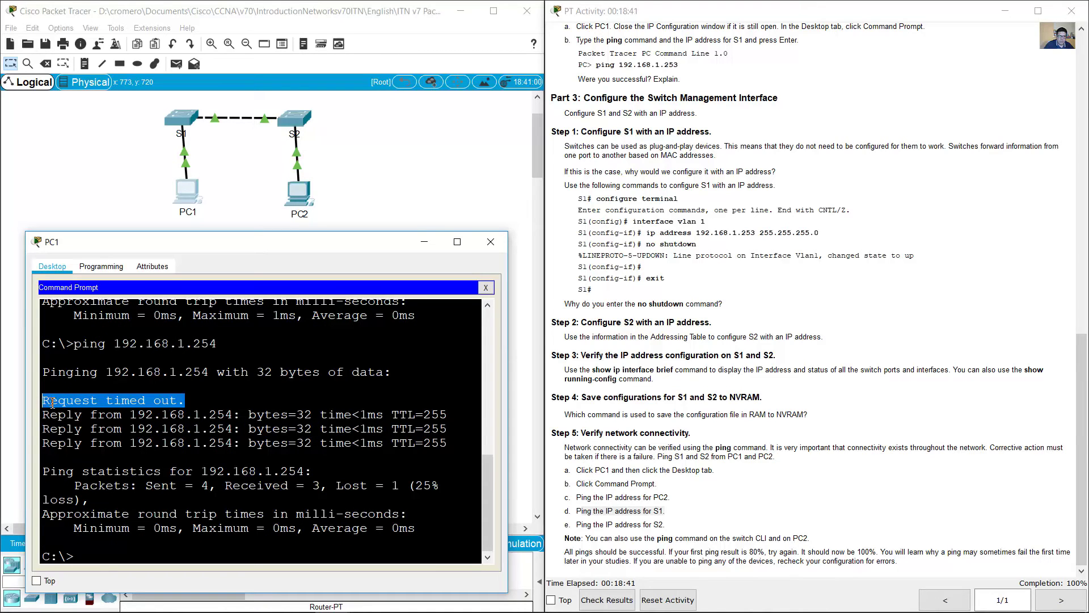
pyautogui.click(683, 540)
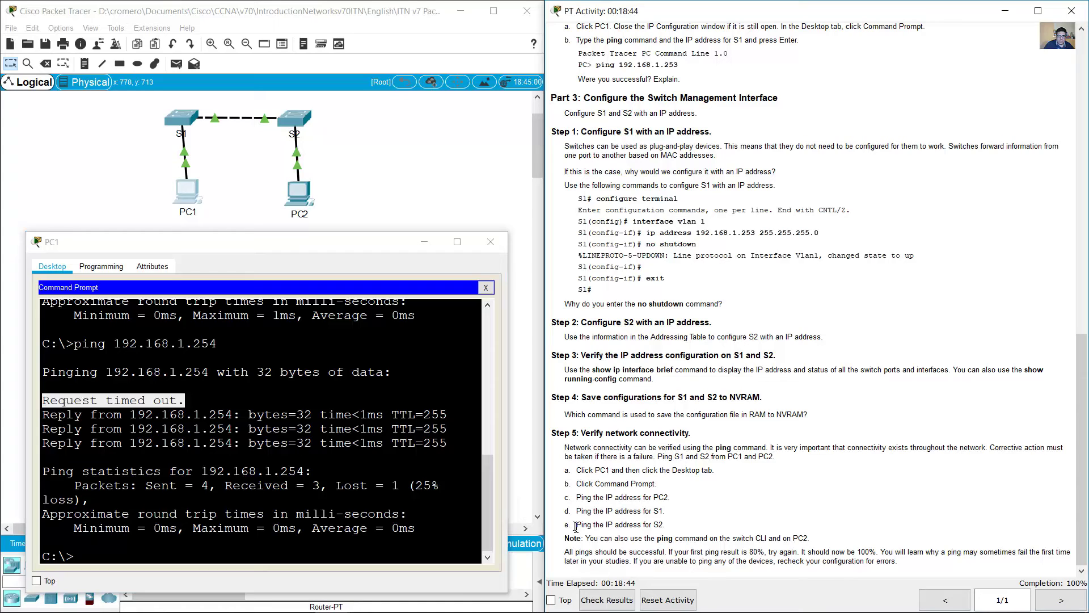
pyautogui.click(382, 527)
pyautogui.press('Up')
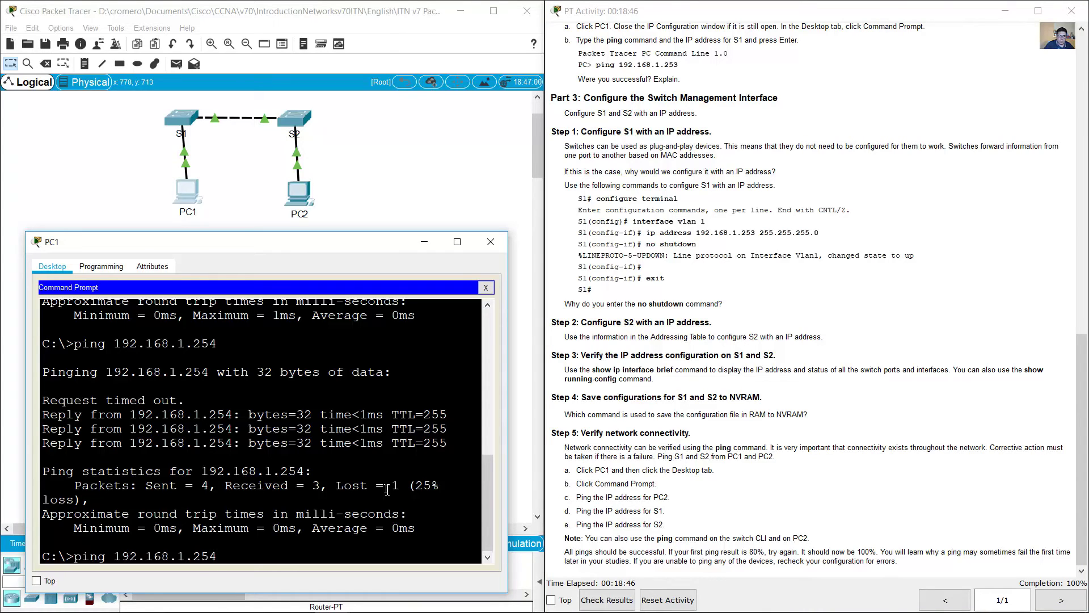
pyautogui.press('Return')
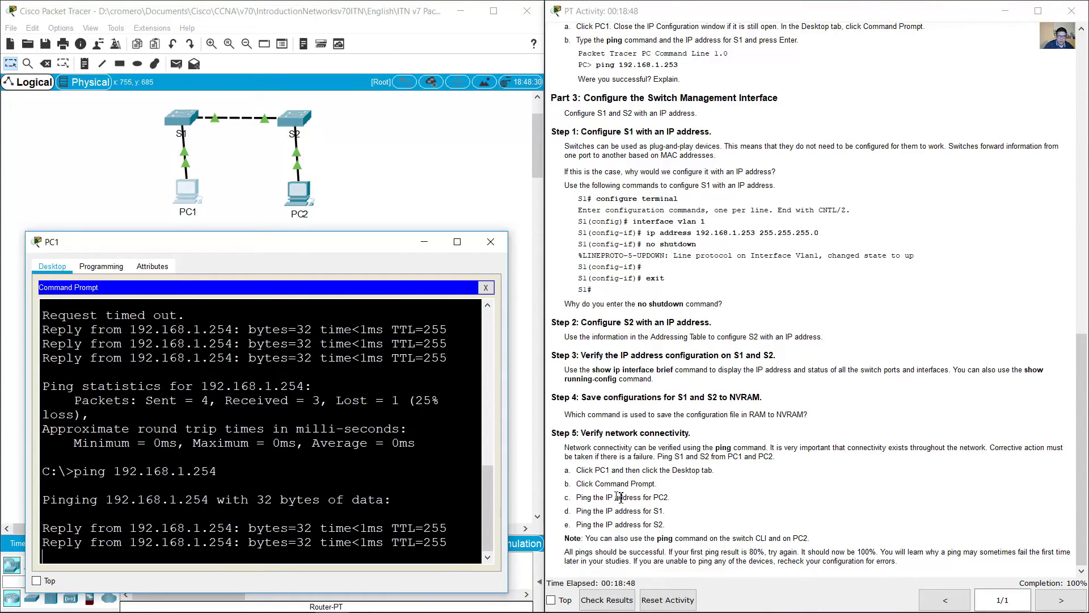
# Ping S1 at 192.168.1.253 from PC1
pyautogui.moveTo(575, 524); pyautogui.dragTo(663, 524)
pyautogui.click(268, 486)
pyautogui.write('ping 192.168.1.25')
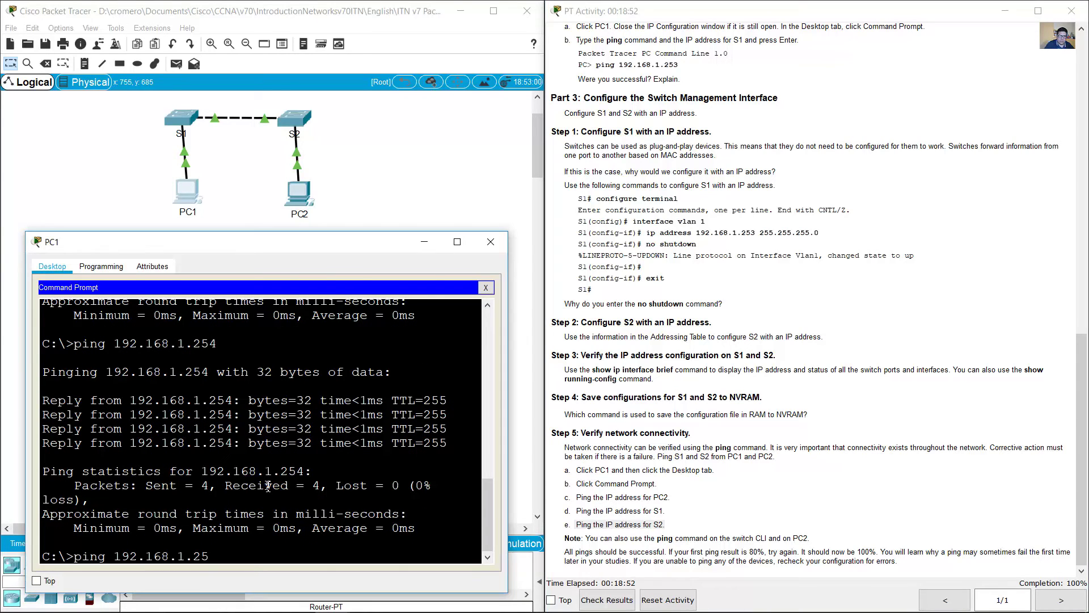
pyautogui.write('3')
pyautogui.press('Return')
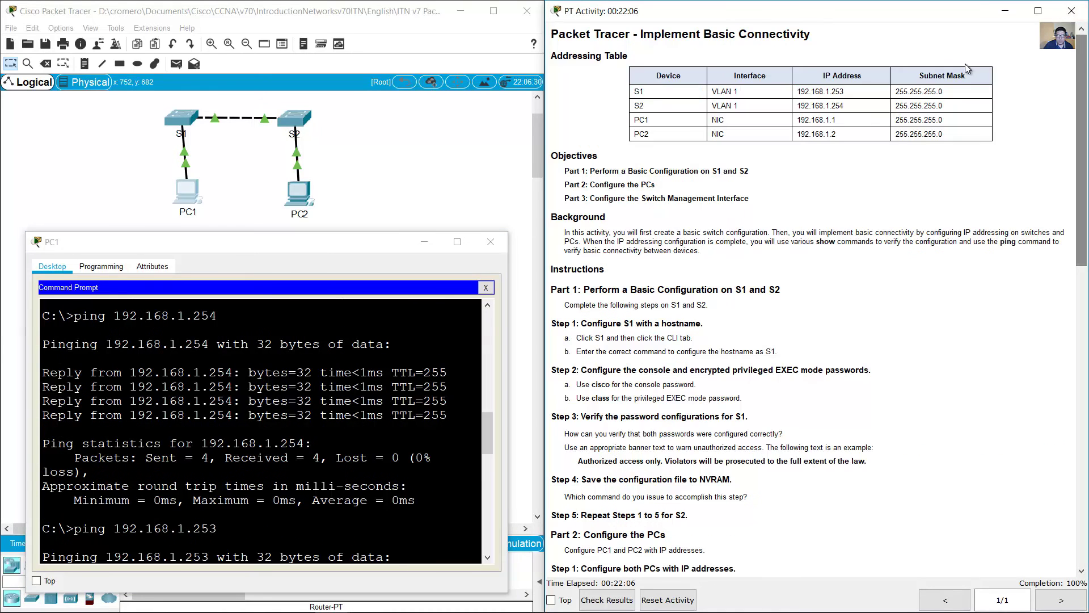
# Compare S1 and S2 addressing-table rows and confirm four replies from S2 at 192.168.1.254
pyautogui.moveTo(635, 92); pyautogui.dragTo(875, 99)
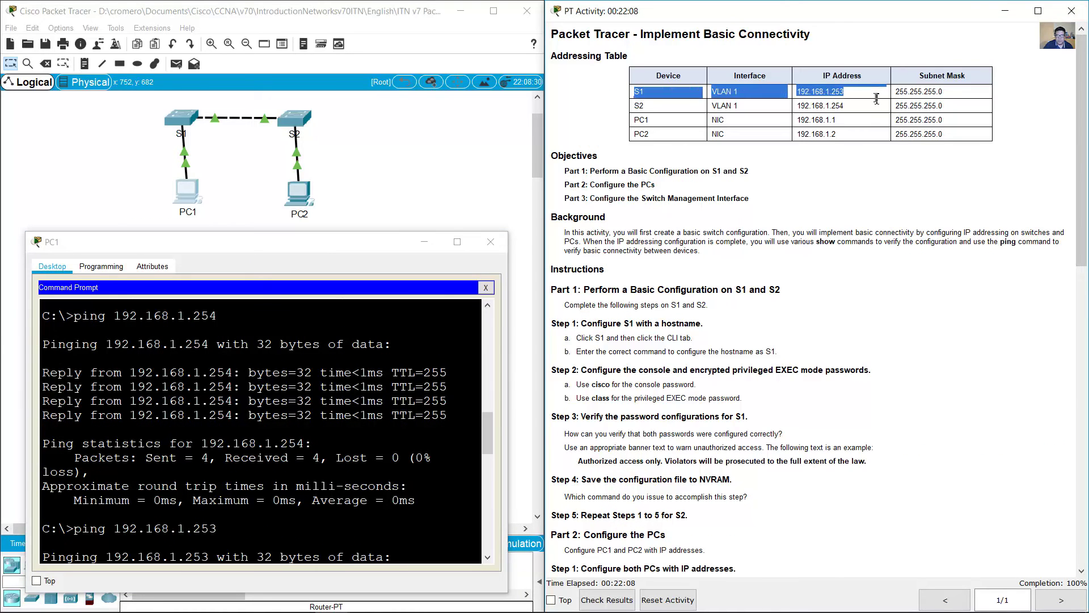
pyautogui.moveTo(639, 105); pyautogui.dragTo(848, 106)
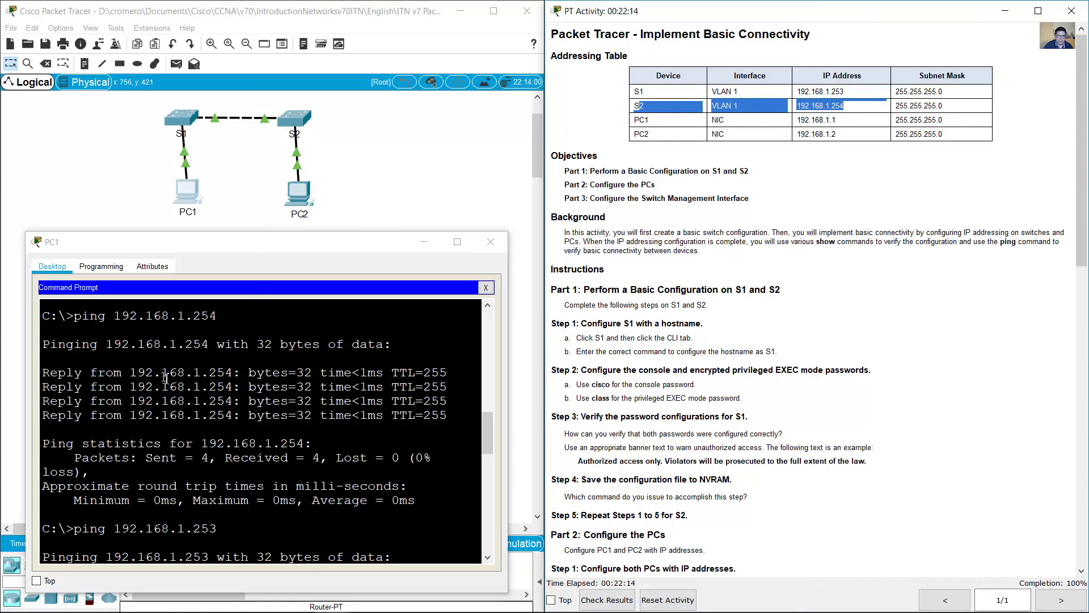
pyautogui.scroll(5, 164, 378)
pyautogui.scroll(-2, 170, 380)
pyautogui.scroll(1, 170, 380)
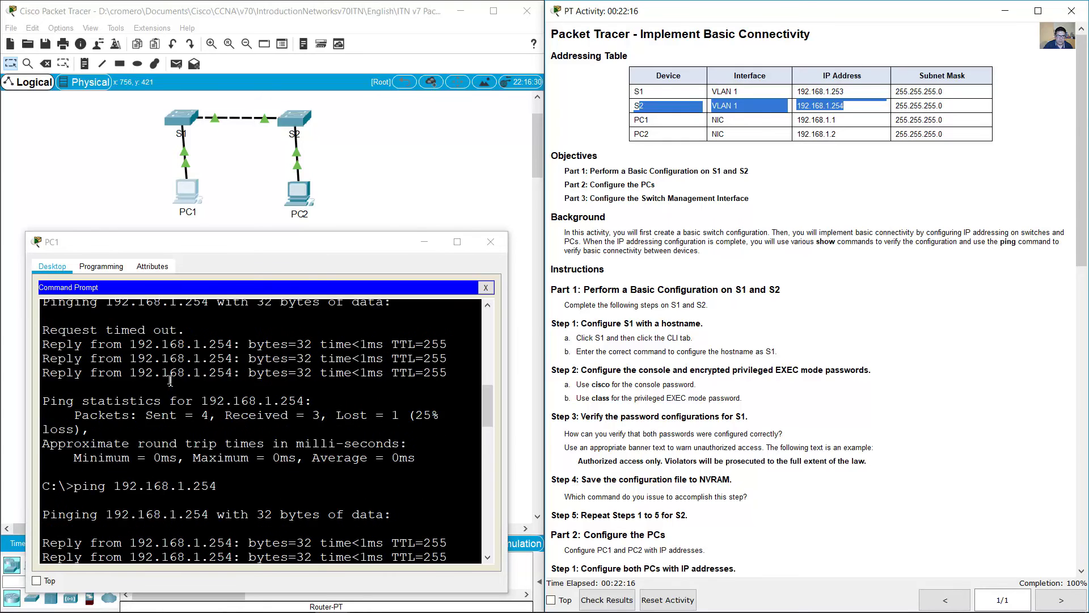
pyautogui.scroll(-4, 171, 380)
pyautogui.moveTo(75, 350); pyautogui.dragTo(224, 316)
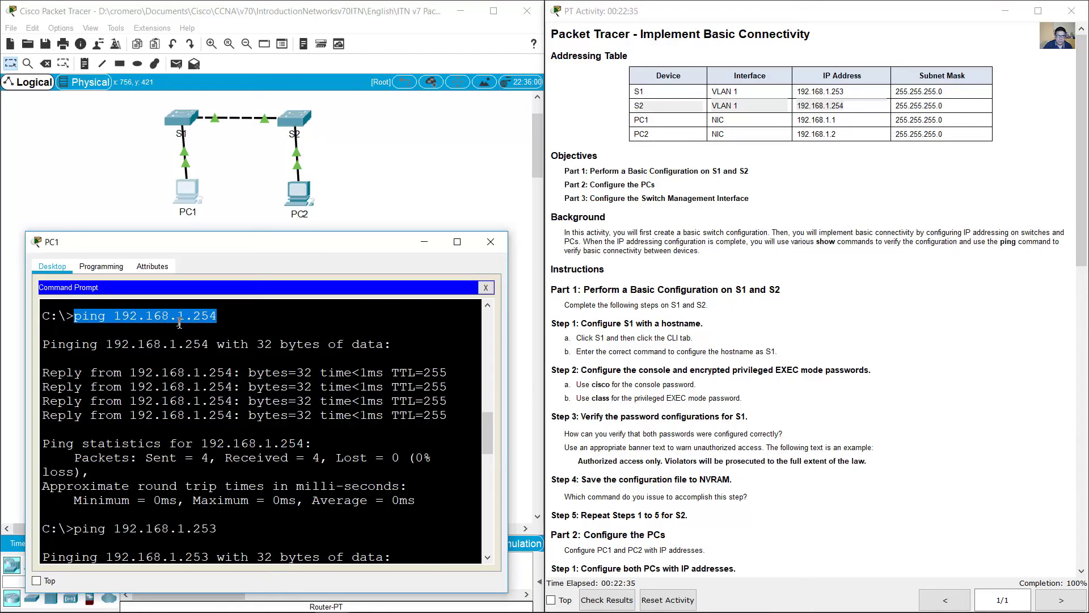
pyautogui.moveTo(66, 373); pyautogui.dragTo(269, 426)
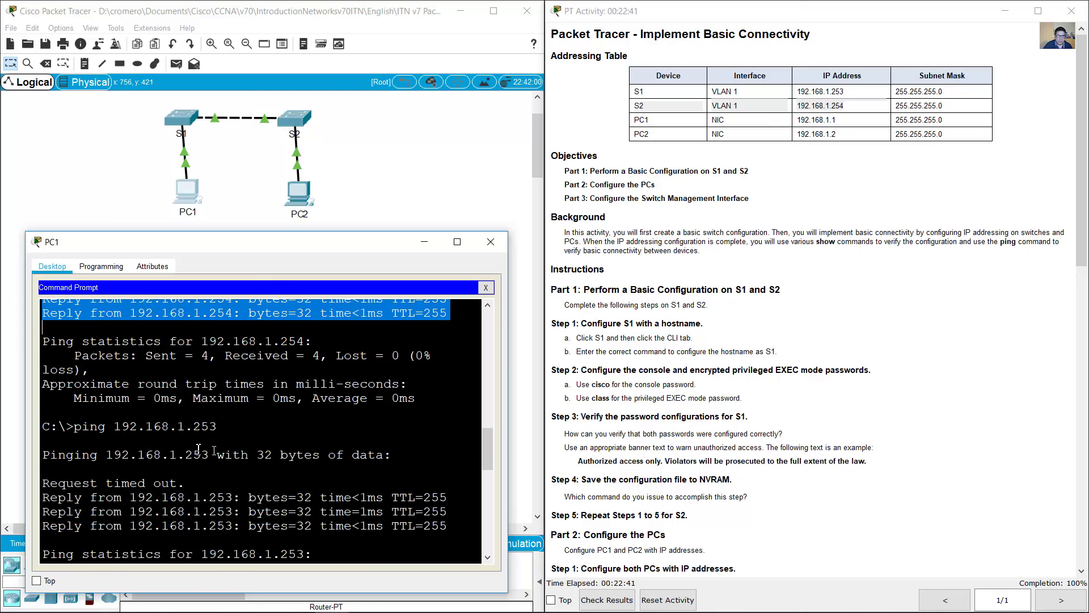
# Check S1's replies at 192.168.1.253, including one timeout, then minimize PC1's window
pyautogui.moveTo(104, 429); pyautogui.dragTo(243, 428)
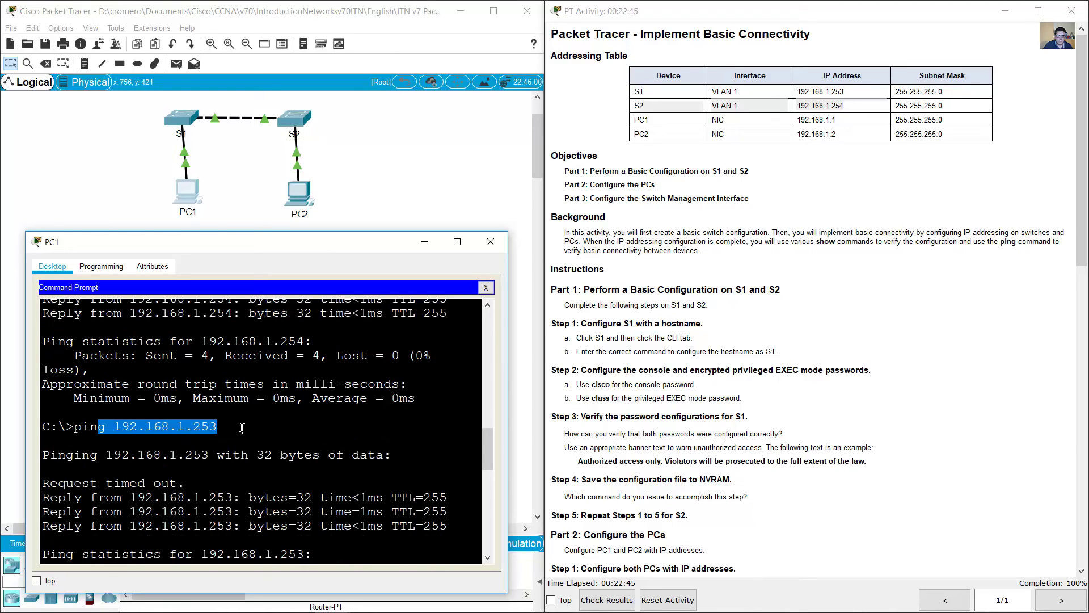
pyautogui.click(852, 95)
pyautogui.moveTo(852, 95); pyautogui.dragTo(634, 97)
pyautogui.scroll(-1, 149, 463)
pyautogui.moveTo(45, 436); pyautogui.dragTo(231, 509)
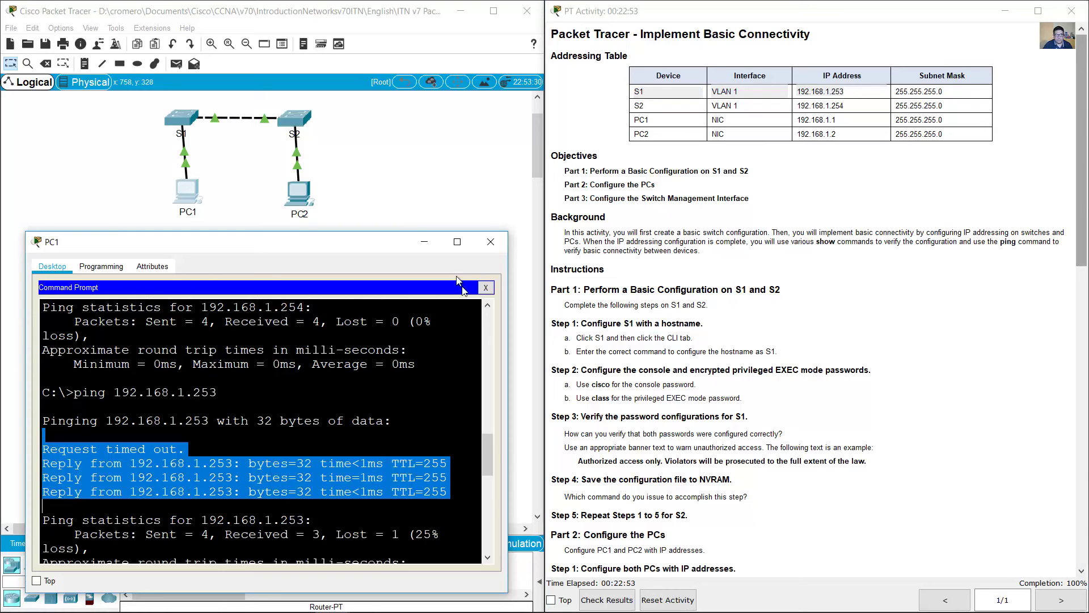
pyautogui.click(424, 242)
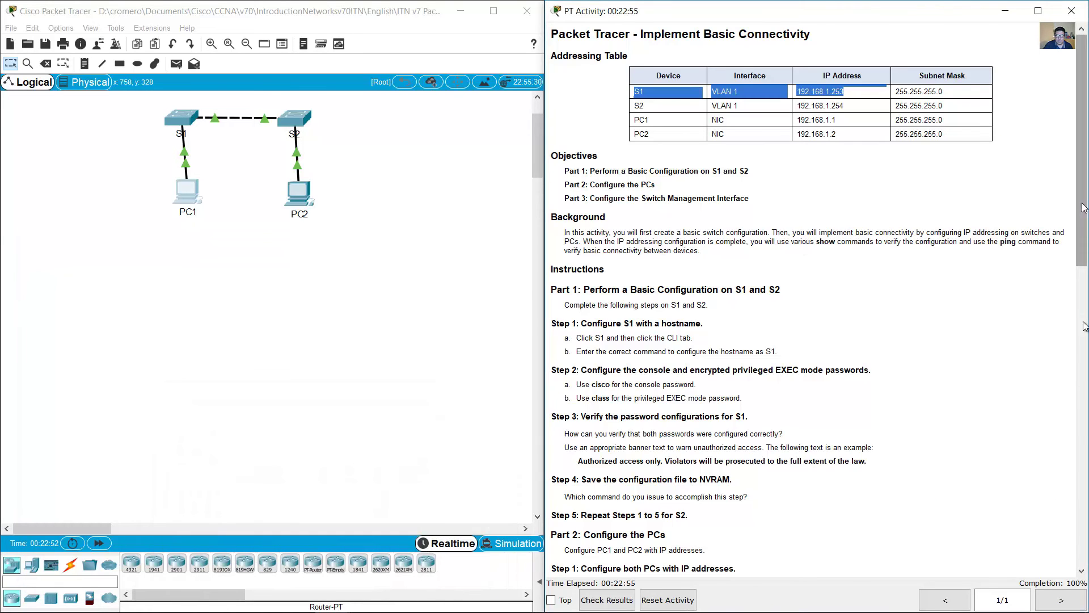
# Scroll to the note about pinging from the switch CLI and open S2's CLI
pyautogui.moveTo(1082, 171); pyautogui.dragTo(1081, 471)
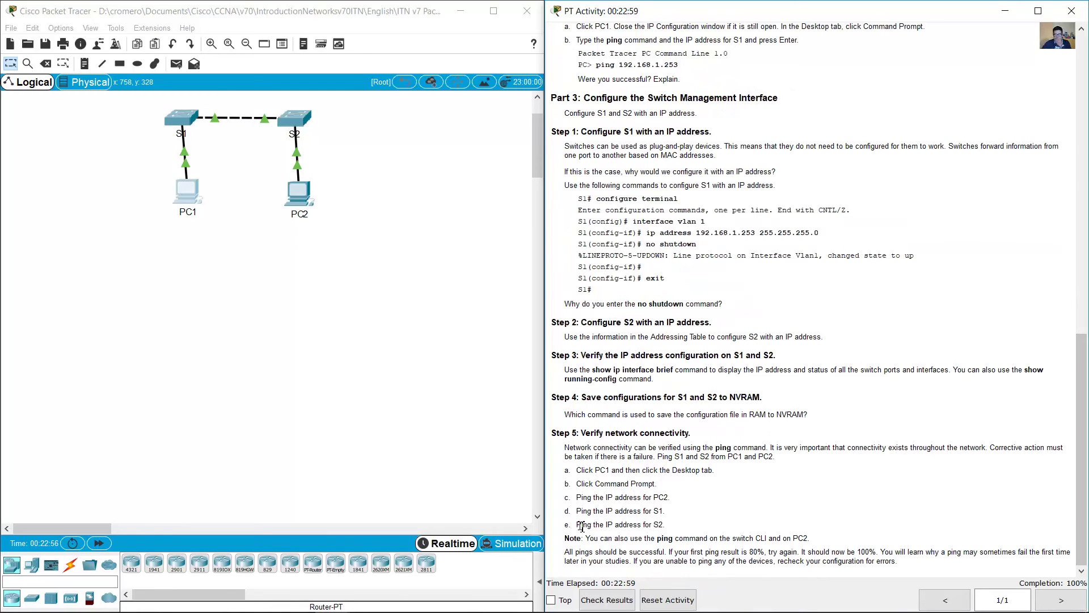
pyautogui.moveTo(589, 538); pyautogui.dragTo(817, 539)
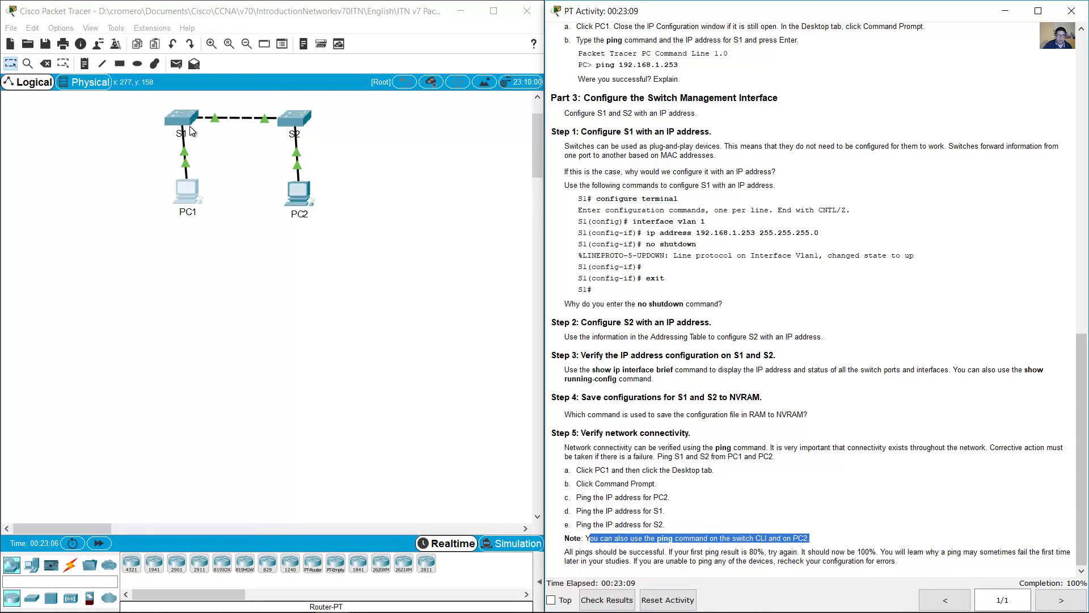
pyautogui.click(301, 122)
# Ping PC1 at 192.168.1.1 from S2, getting 5/5 successful replies
pyautogui.click(230, 507)
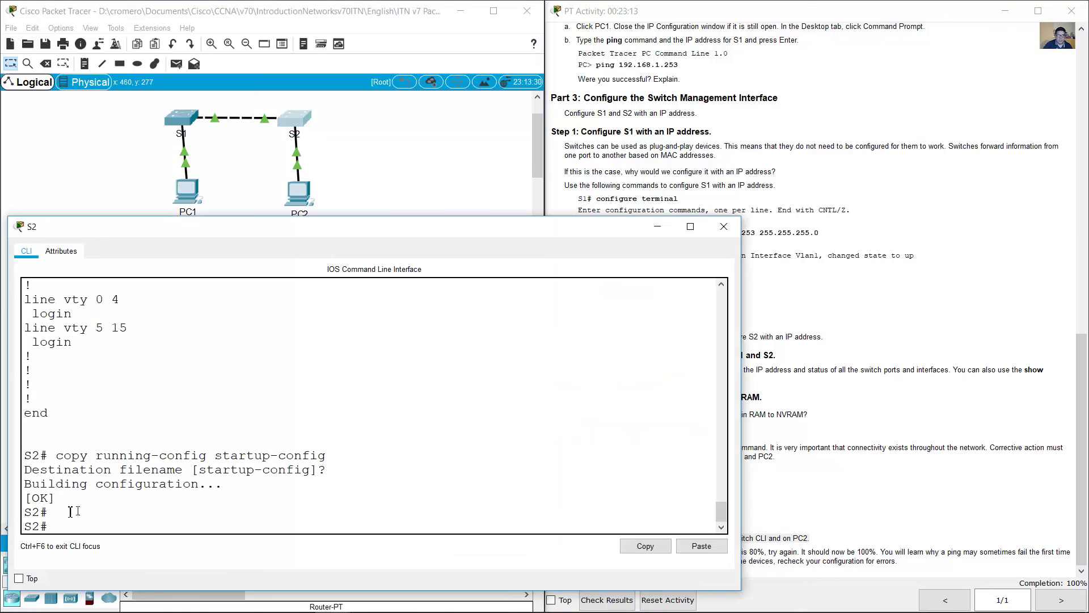
pyautogui.doubleClick(46, 529)
pyautogui.click(113, 525)
pyautogui.write('ping 192.')
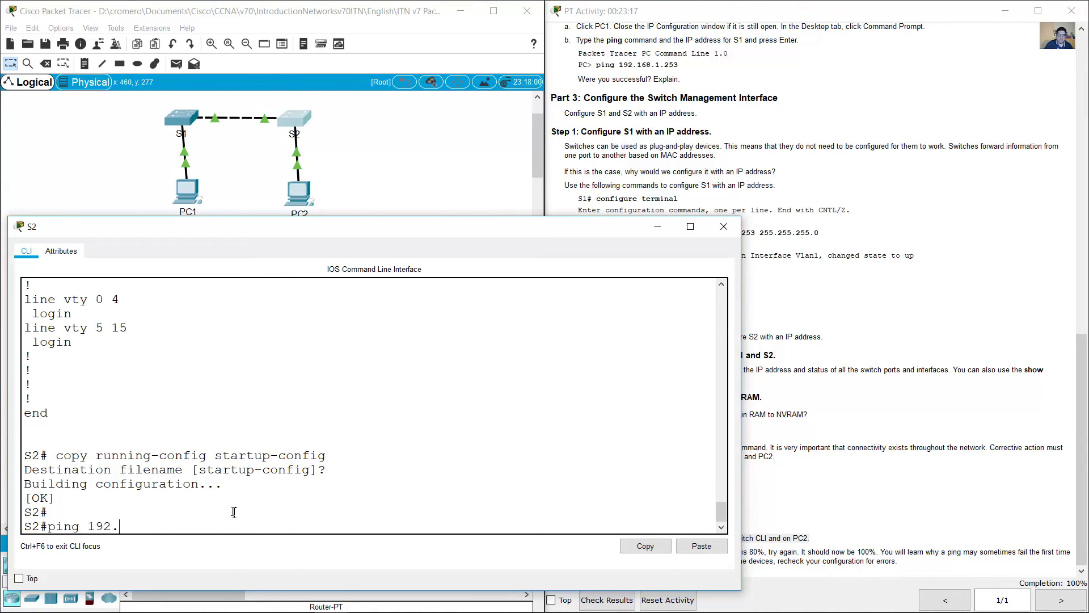
pyautogui.write('168.1.1')
pyautogui.press('Return')
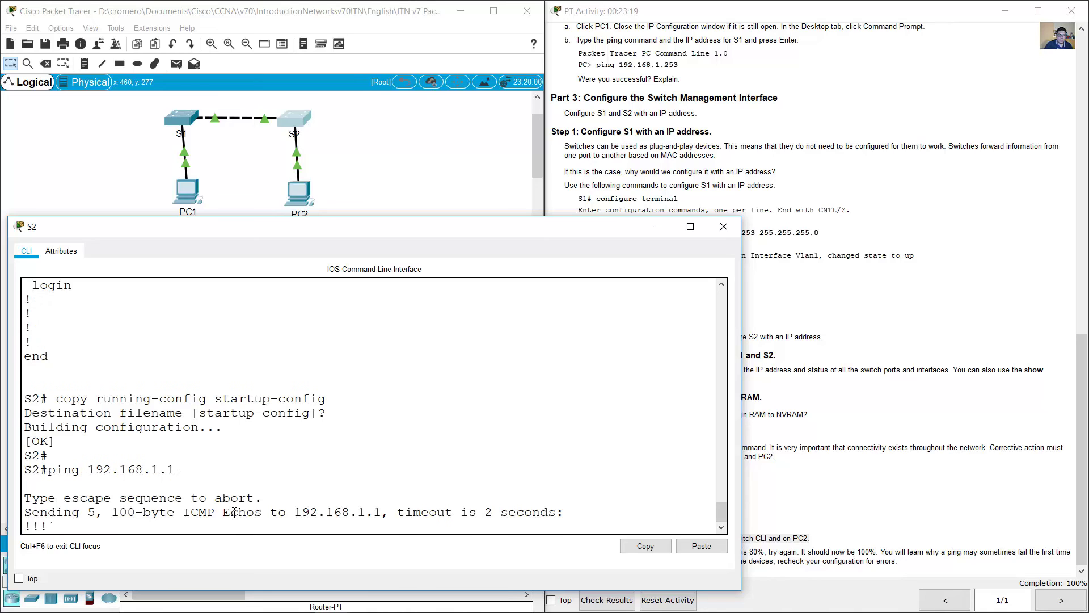
pyautogui.moveTo(63, 483); pyautogui.dragTo(27, 487)
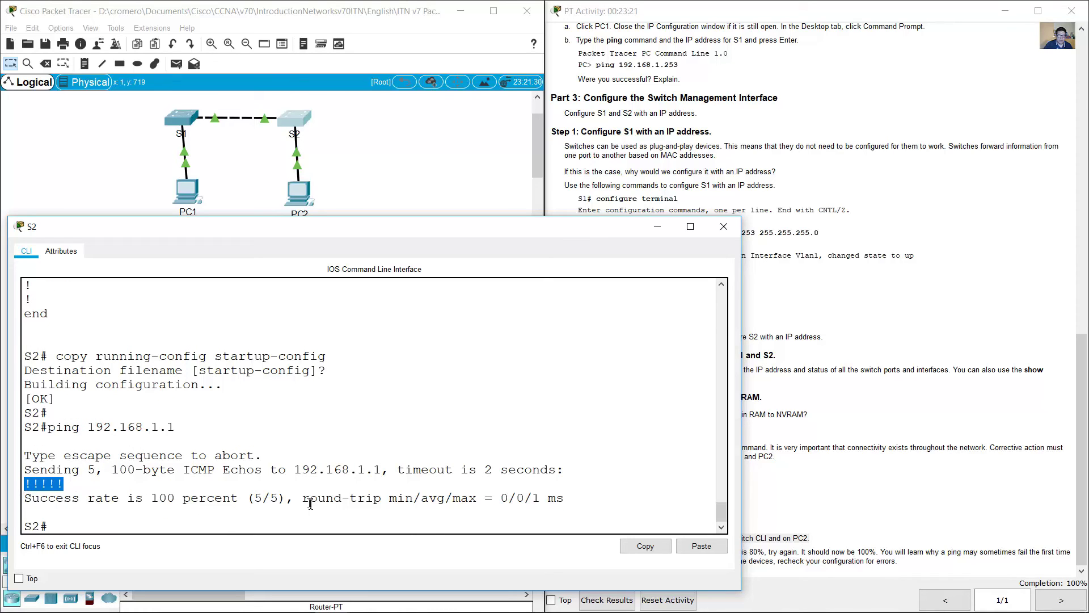
pyautogui.moveTo(310, 503); pyautogui.dragTo(260, 502)
pyautogui.click(245, 507)
# Ping PC2 at 192.168.1.2 from S2 twice, confirming a 5/5 success count
pyautogui.press('Up')
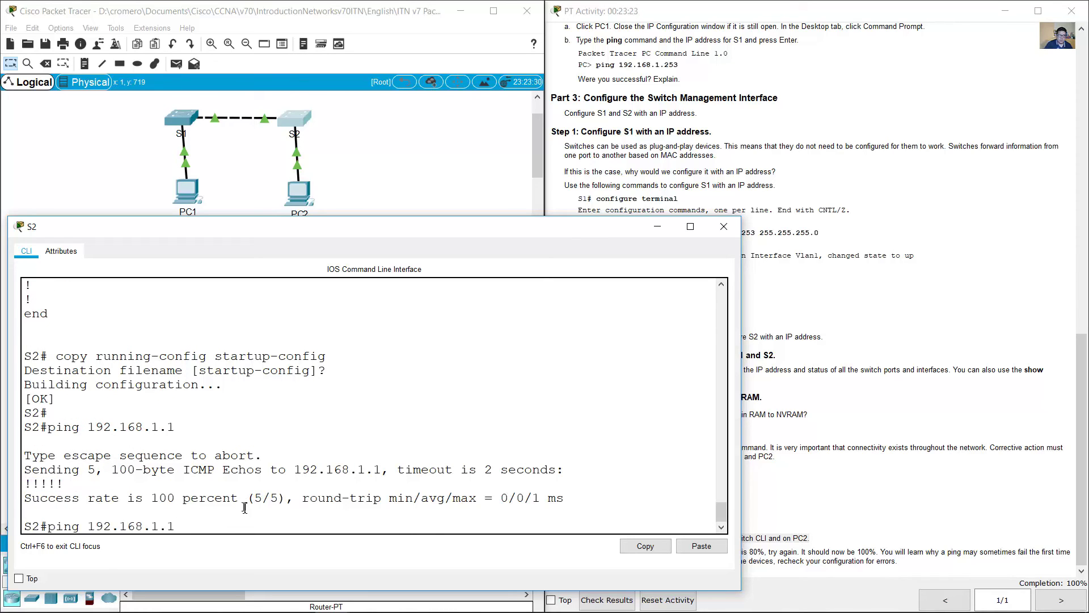
pyautogui.write('2')
pyautogui.press('Return')
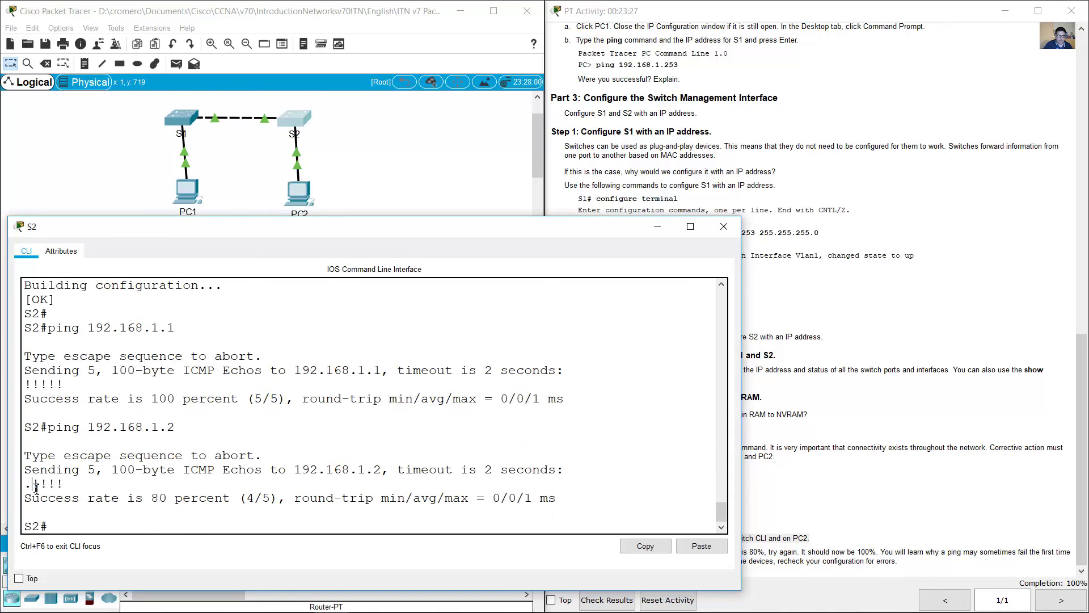
pyautogui.press('Up')
pyautogui.press('Return')
pyautogui.moveTo(177, 427); pyautogui.dragTo(47, 455)
pyautogui.moveTo(65, 485); pyautogui.dragTo(23, 485)
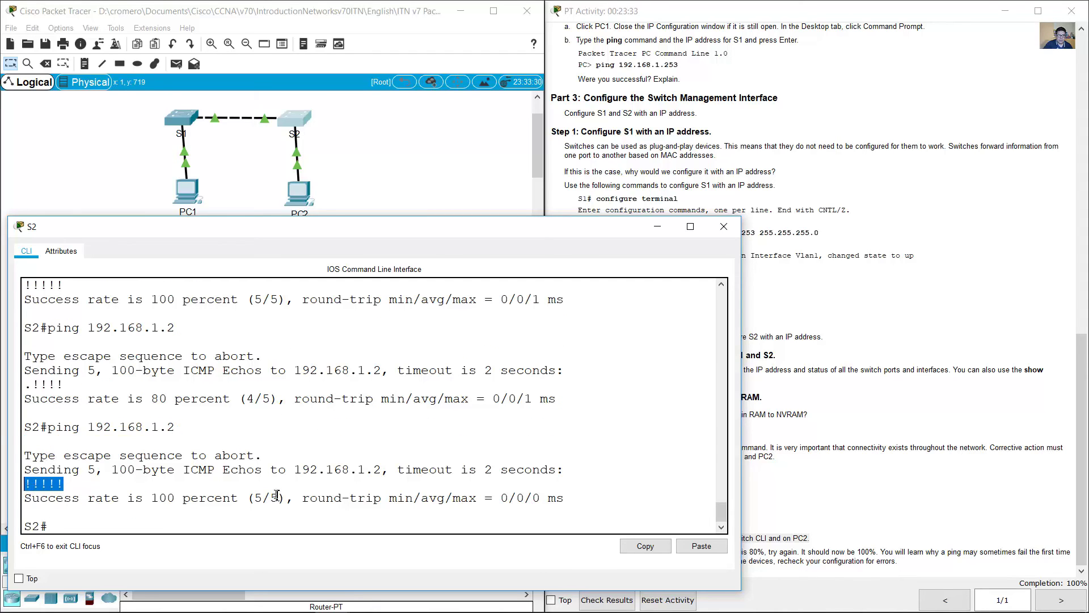
pyautogui.moveTo(278, 496); pyautogui.dragTo(258, 502)
pyautogui.click(244, 519)
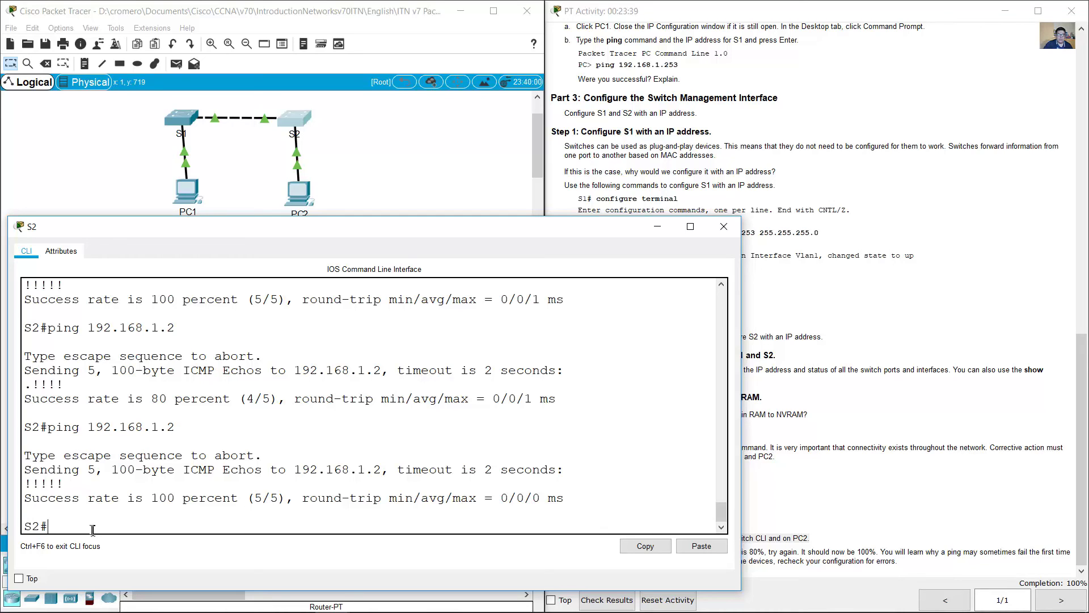
pyautogui.press('Up')
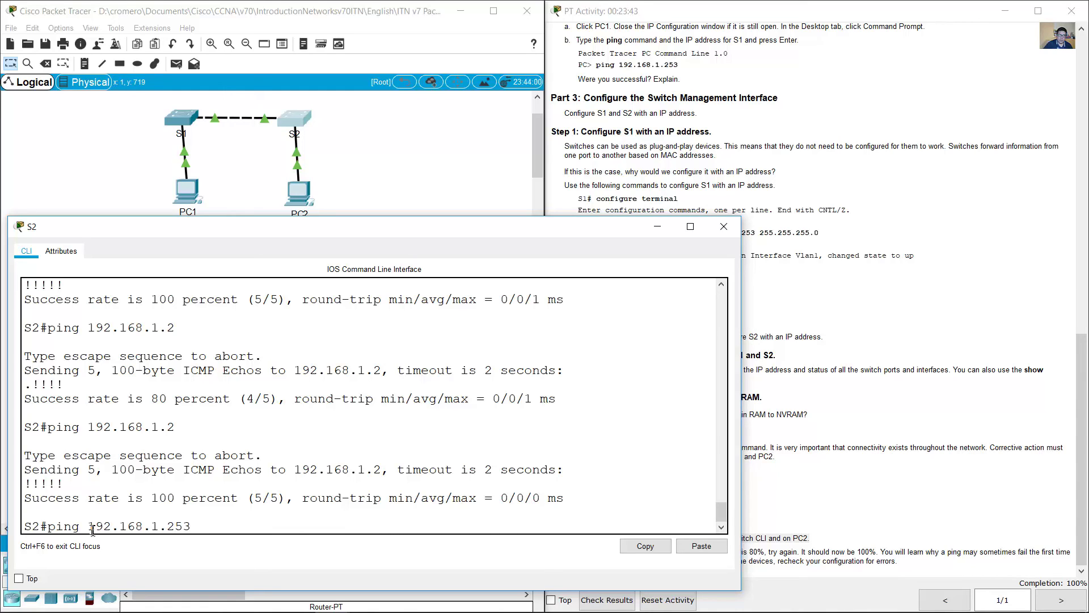
# Check S1's 192.168.1.253 entry in the addressing table and ping it from S2, reaching 60%
pyautogui.click(1027, 192)
pyautogui.scroll(15, 1027, 192)
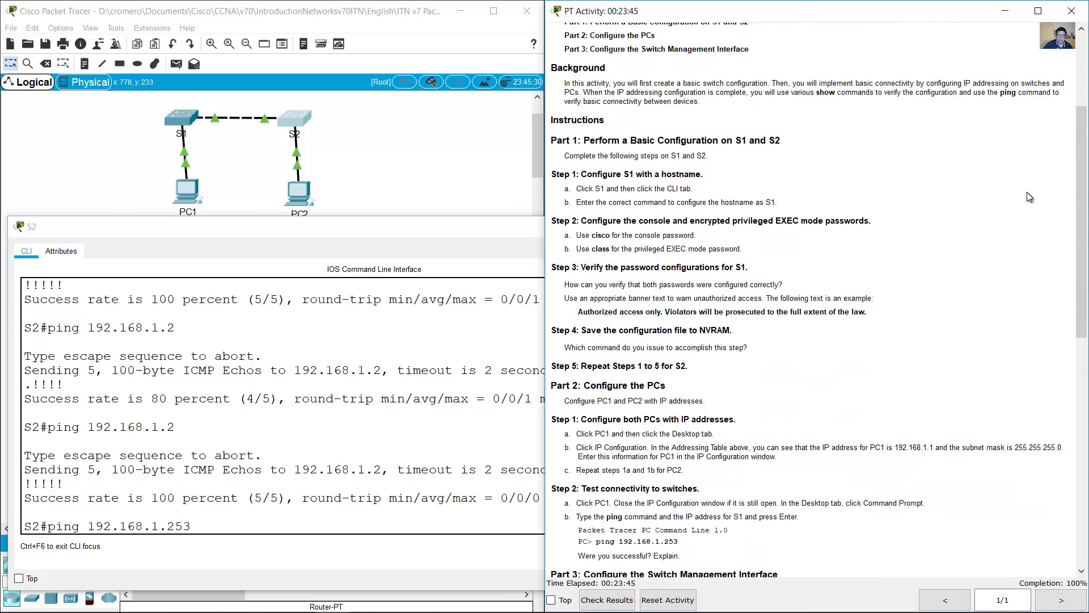
pyautogui.moveTo(888, 91); pyautogui.dragTo(646, 90)
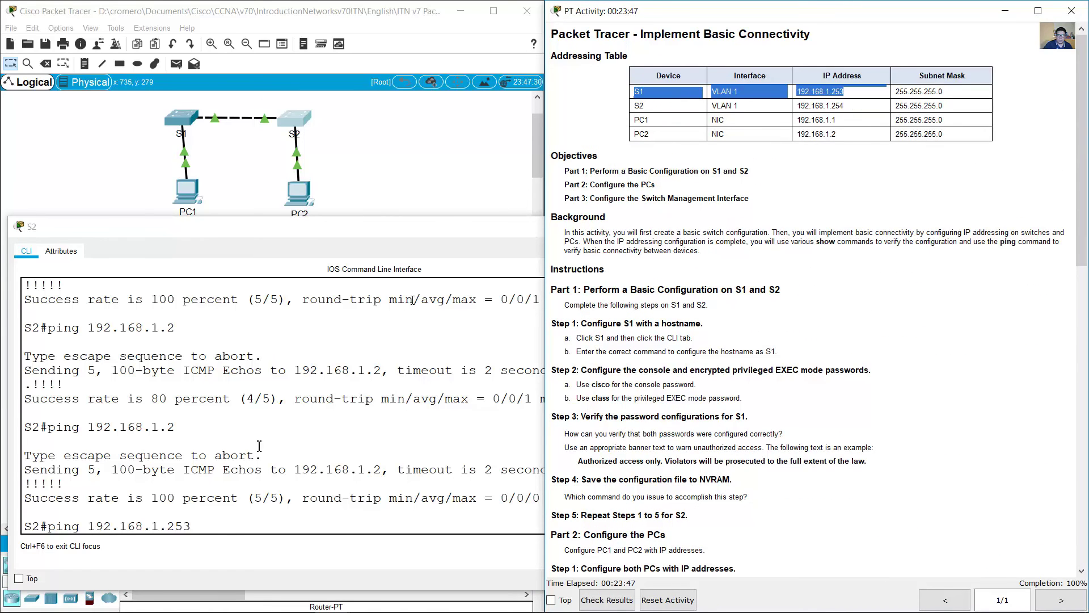
pyautogui.click(252, 450)
pyautogui.press('Return')
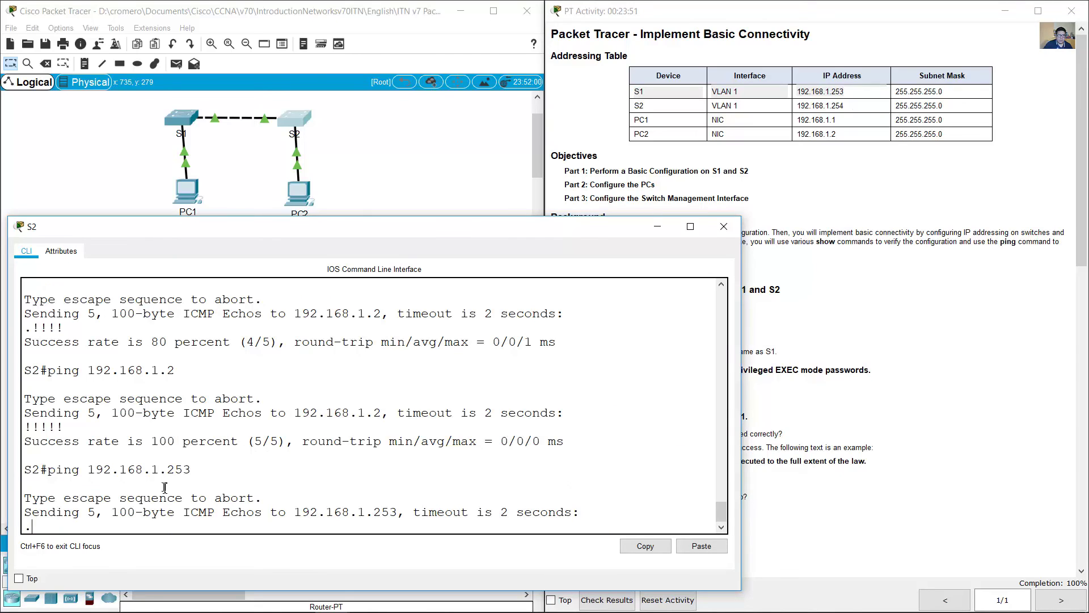
pyautogui.moveTo(67, 489); pyautogui.dragTo(46, 486)
# Repeat the ping to 192.168.1.253 from S2, now succeeding 5/5
pyautogui.click(37, 488)
pyautogui.press('Up')
pyautogui.press('Return')
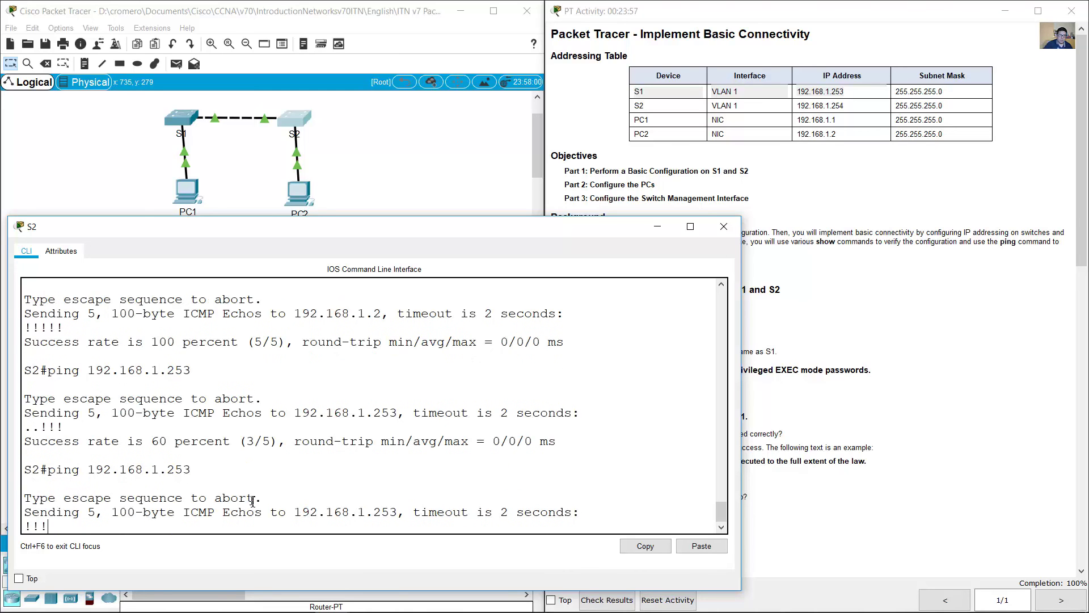
pyautogui.click(999, 321)
pyautogui.scroll(-15, 1011, 336)
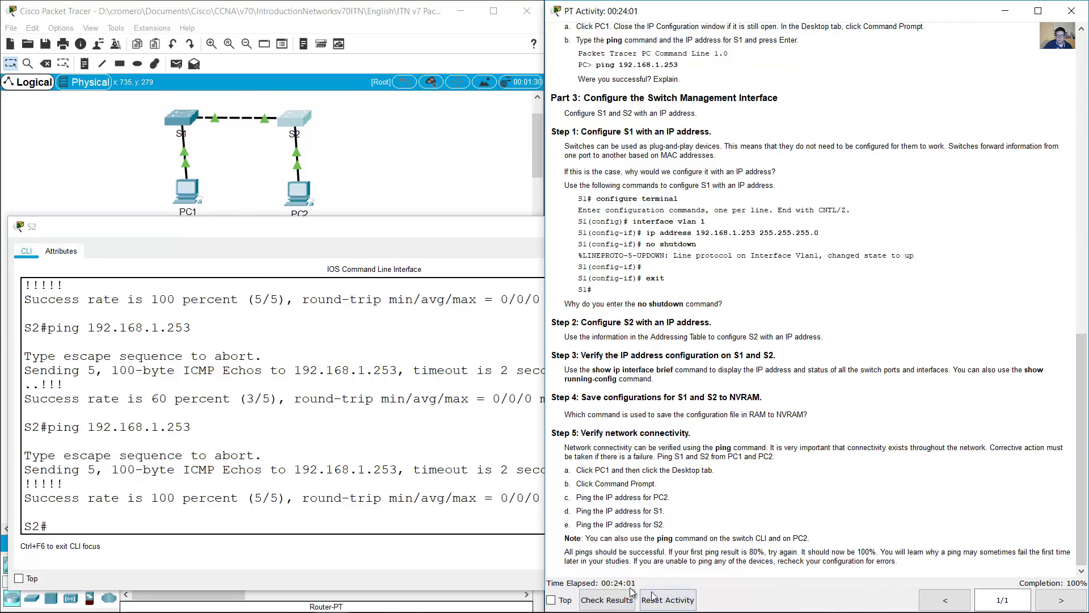
pyautogui.moveTo(569, 551); pyautogui.dragTo(897, 560)
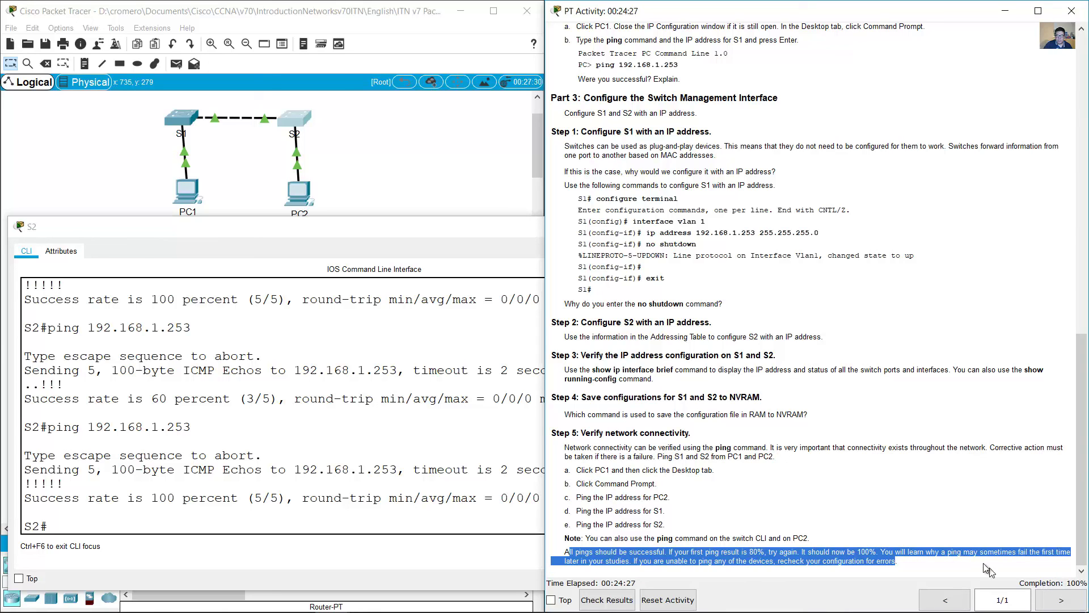
pyautogui.click(580, 407)
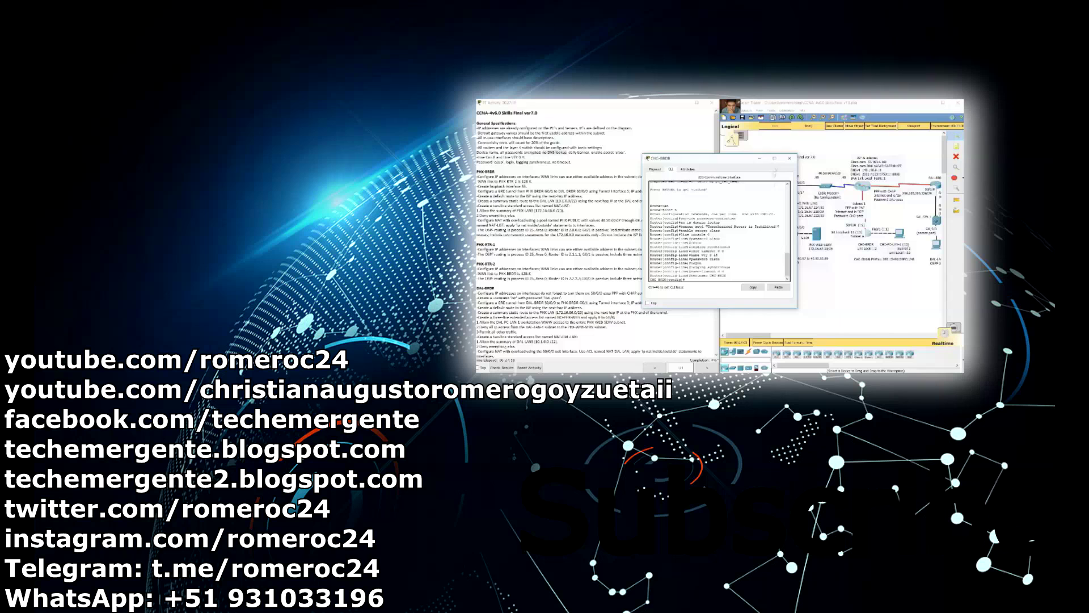